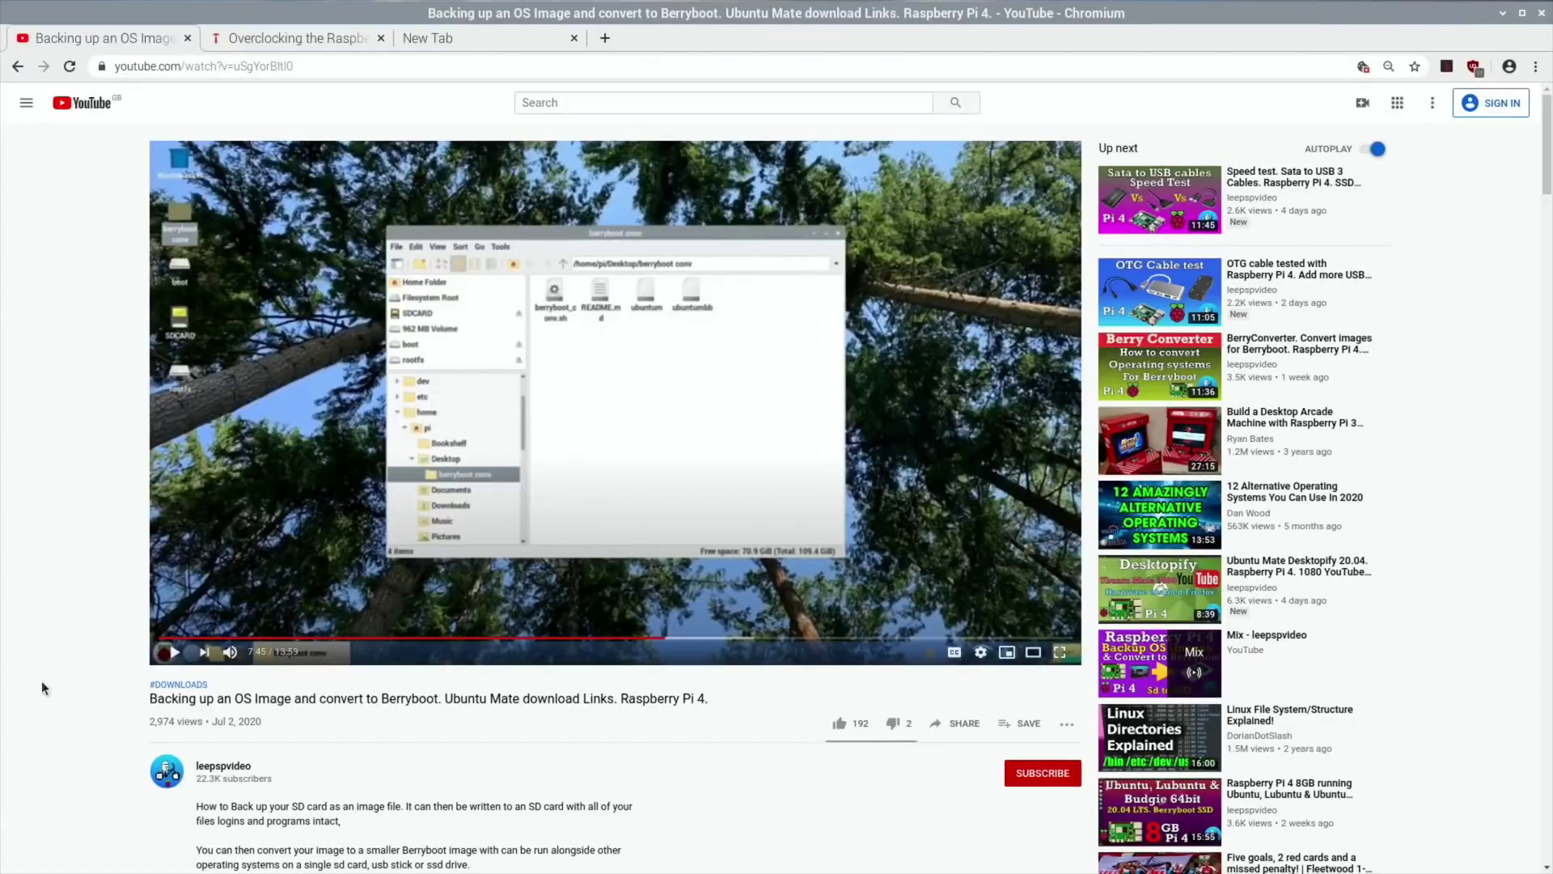
Search the YouTube page for the commenter's name to find the Ubuntu Mate overclocking request.
key("ctrl+f")
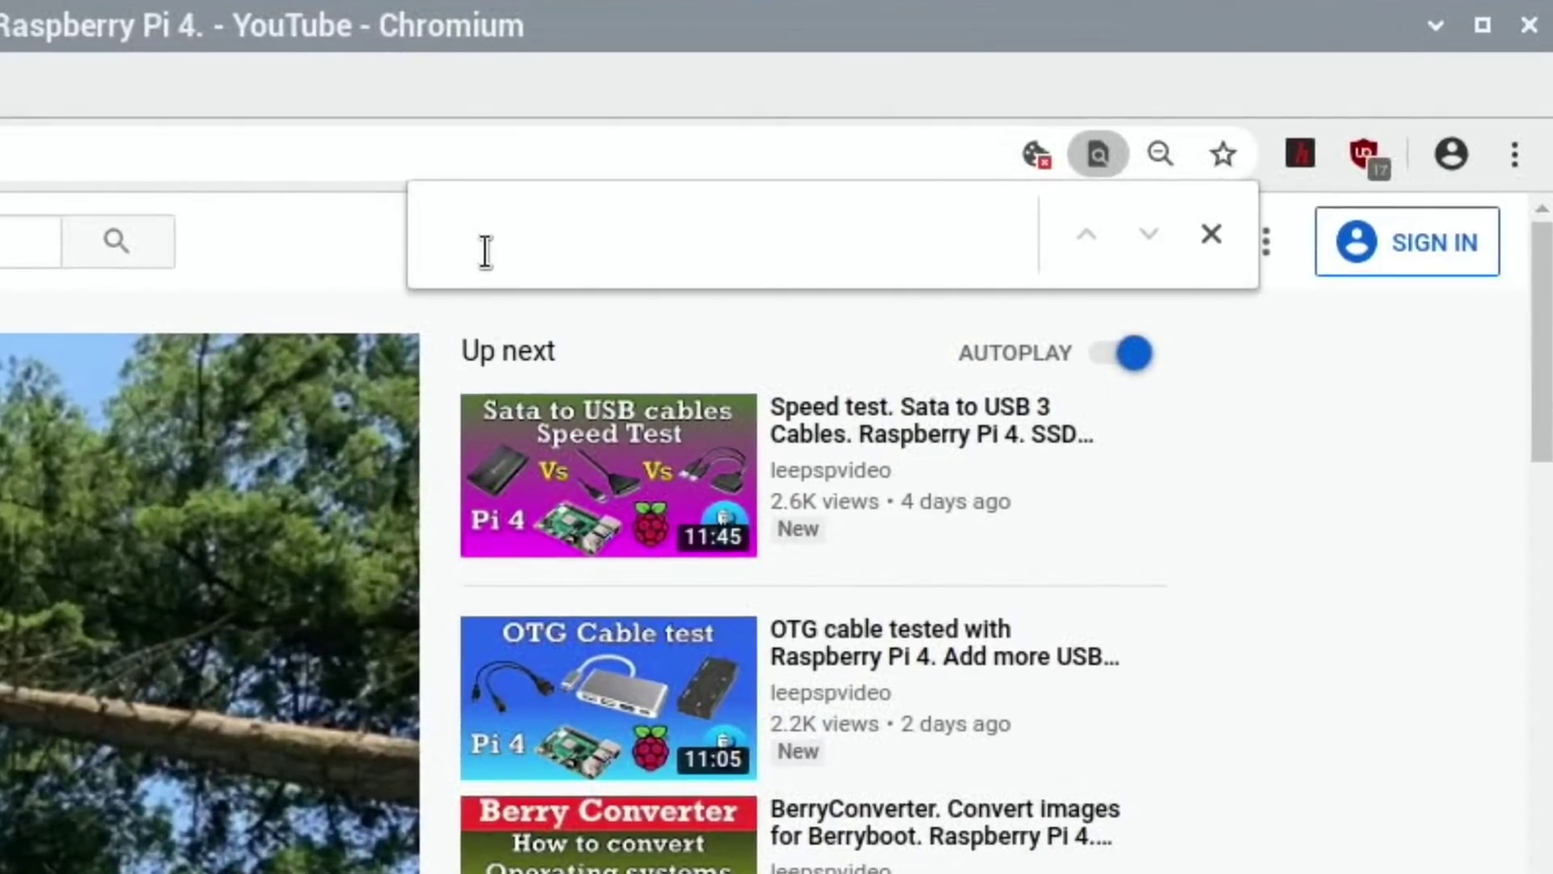
type("arnett")
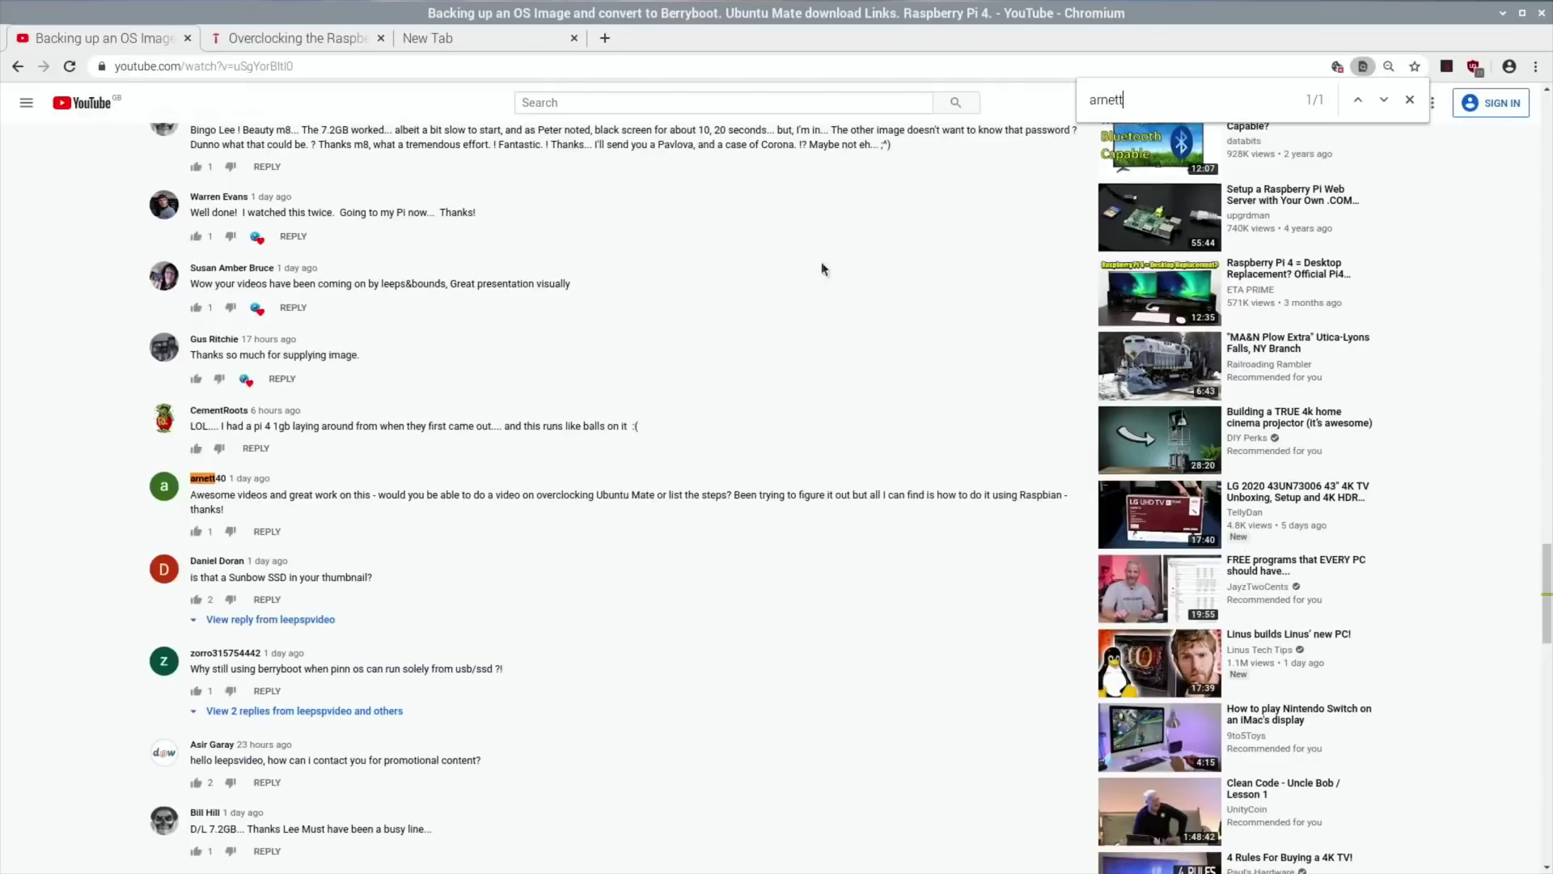
Minimize the browser, open overclock.txt from WDMyCloud Public > ALL PI, and move the notes left.
left_click(1502, 14)
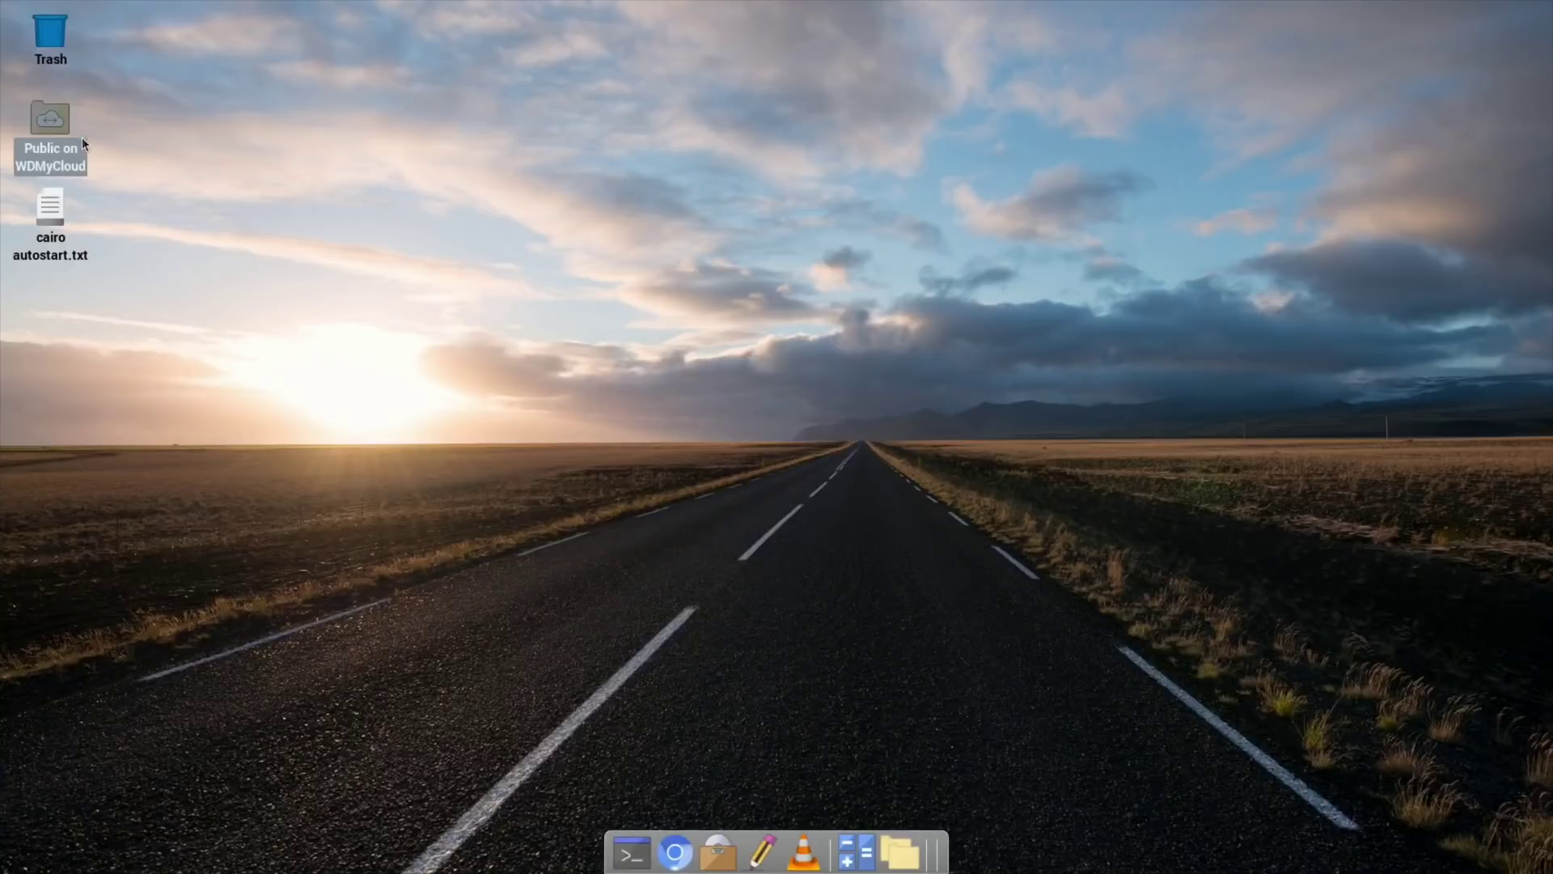
double_click(59, 128)
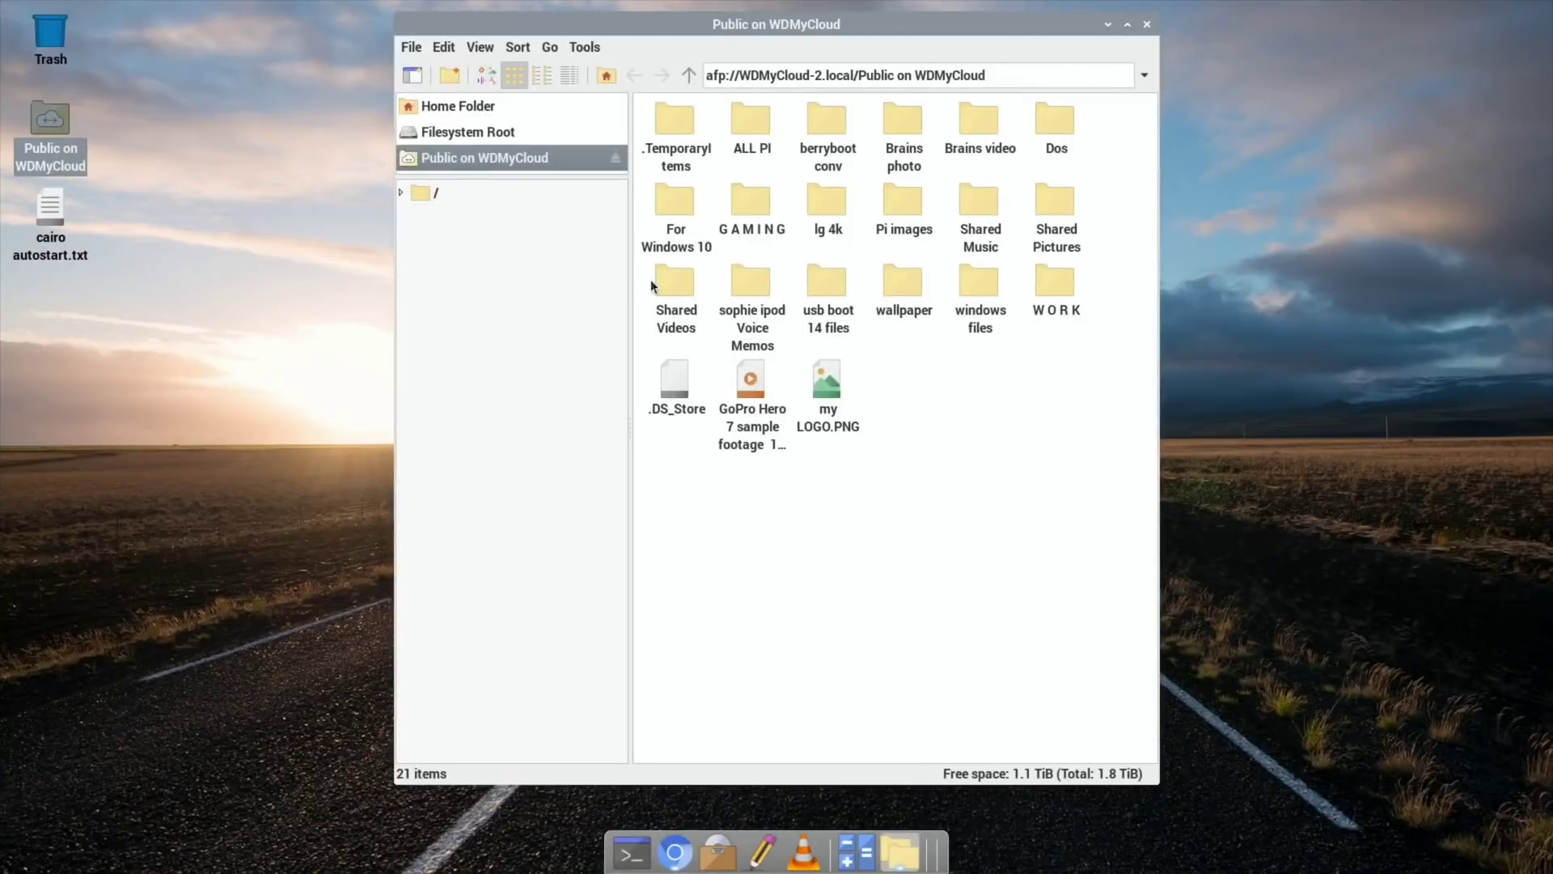
double_click(754, 133)
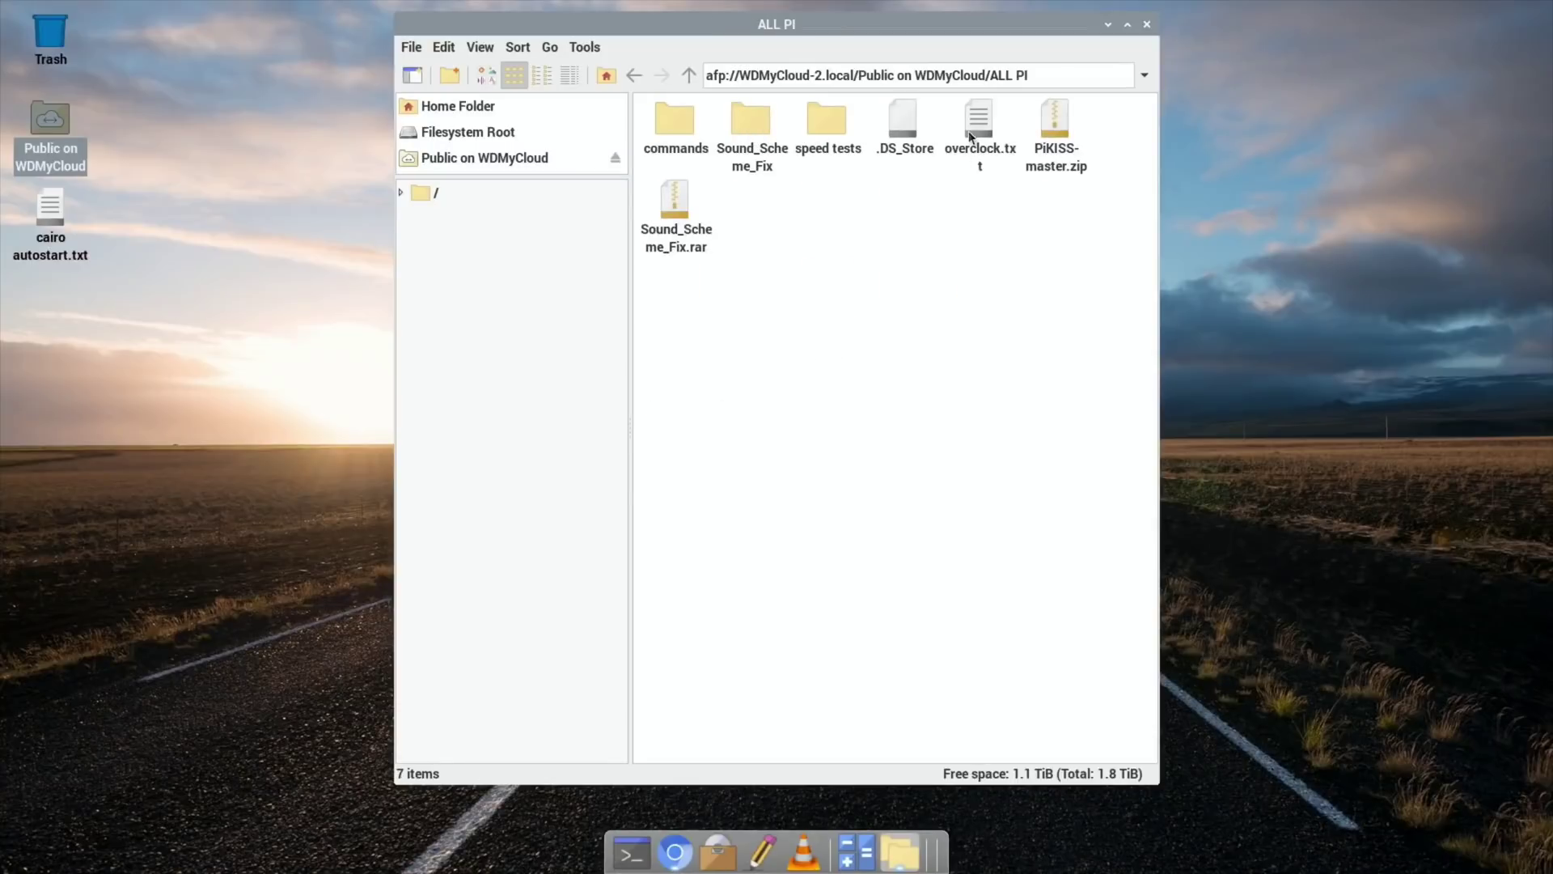
double_click(969, 127)
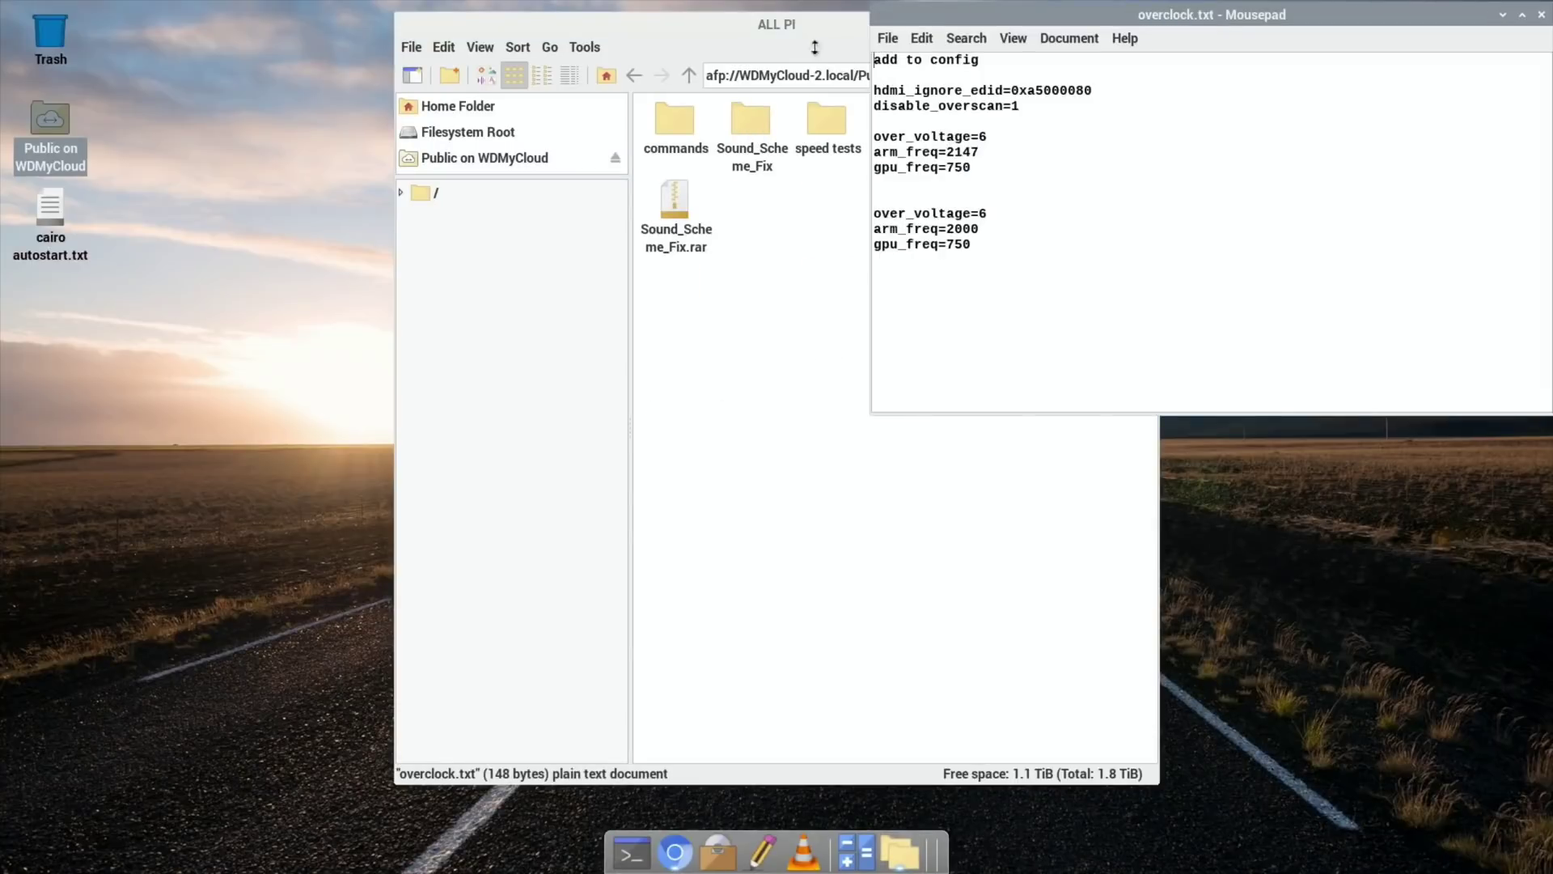
left_click(667, 17)
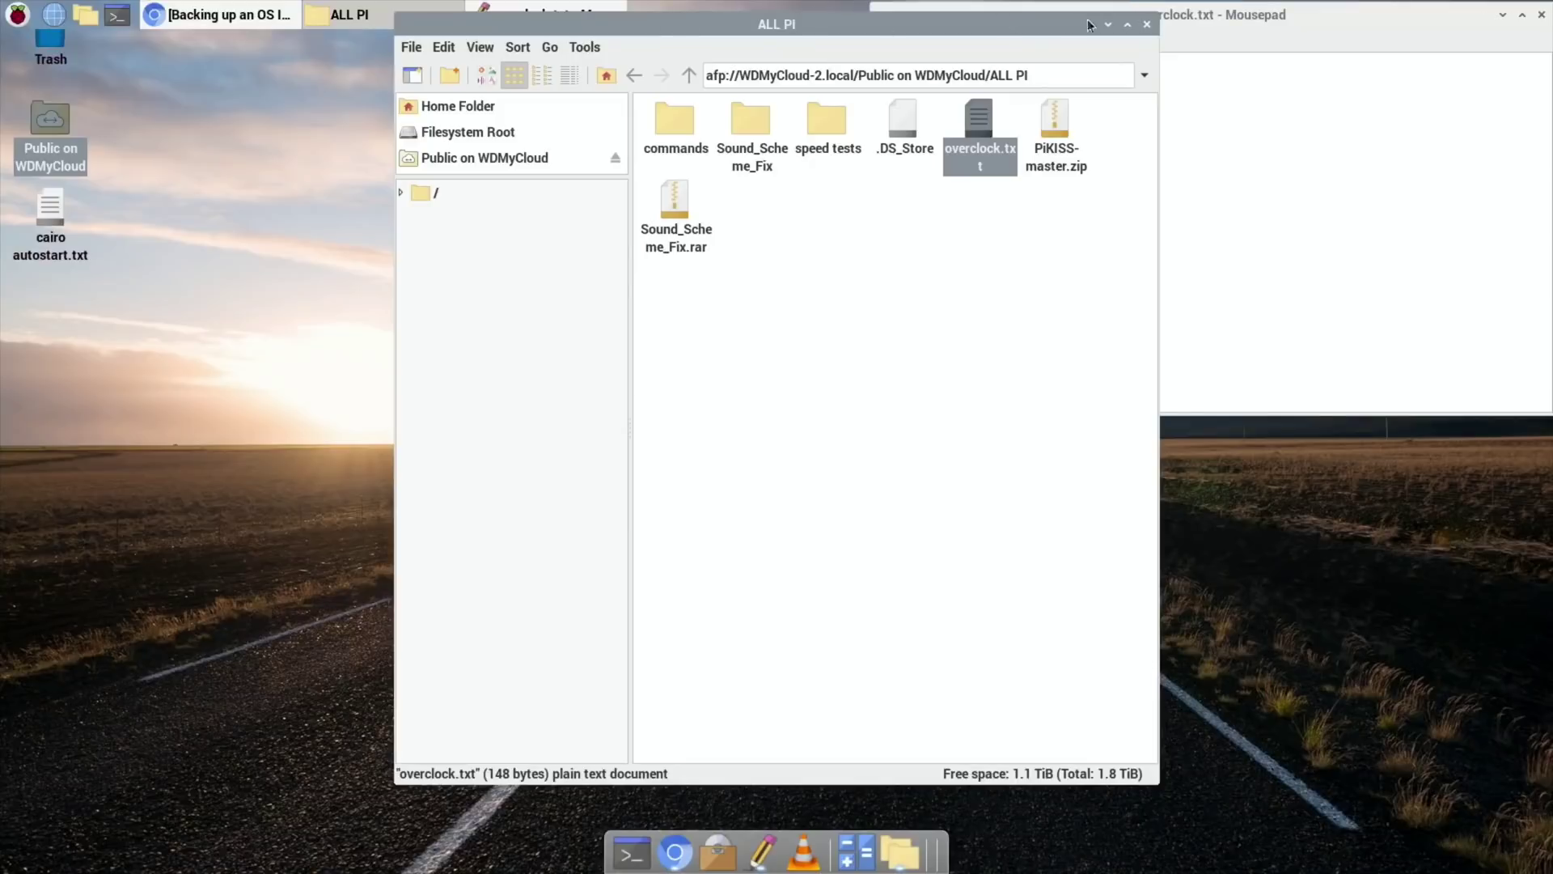
left_click(1146, 25)
left_click_drag(1094, 17, 305, 294)
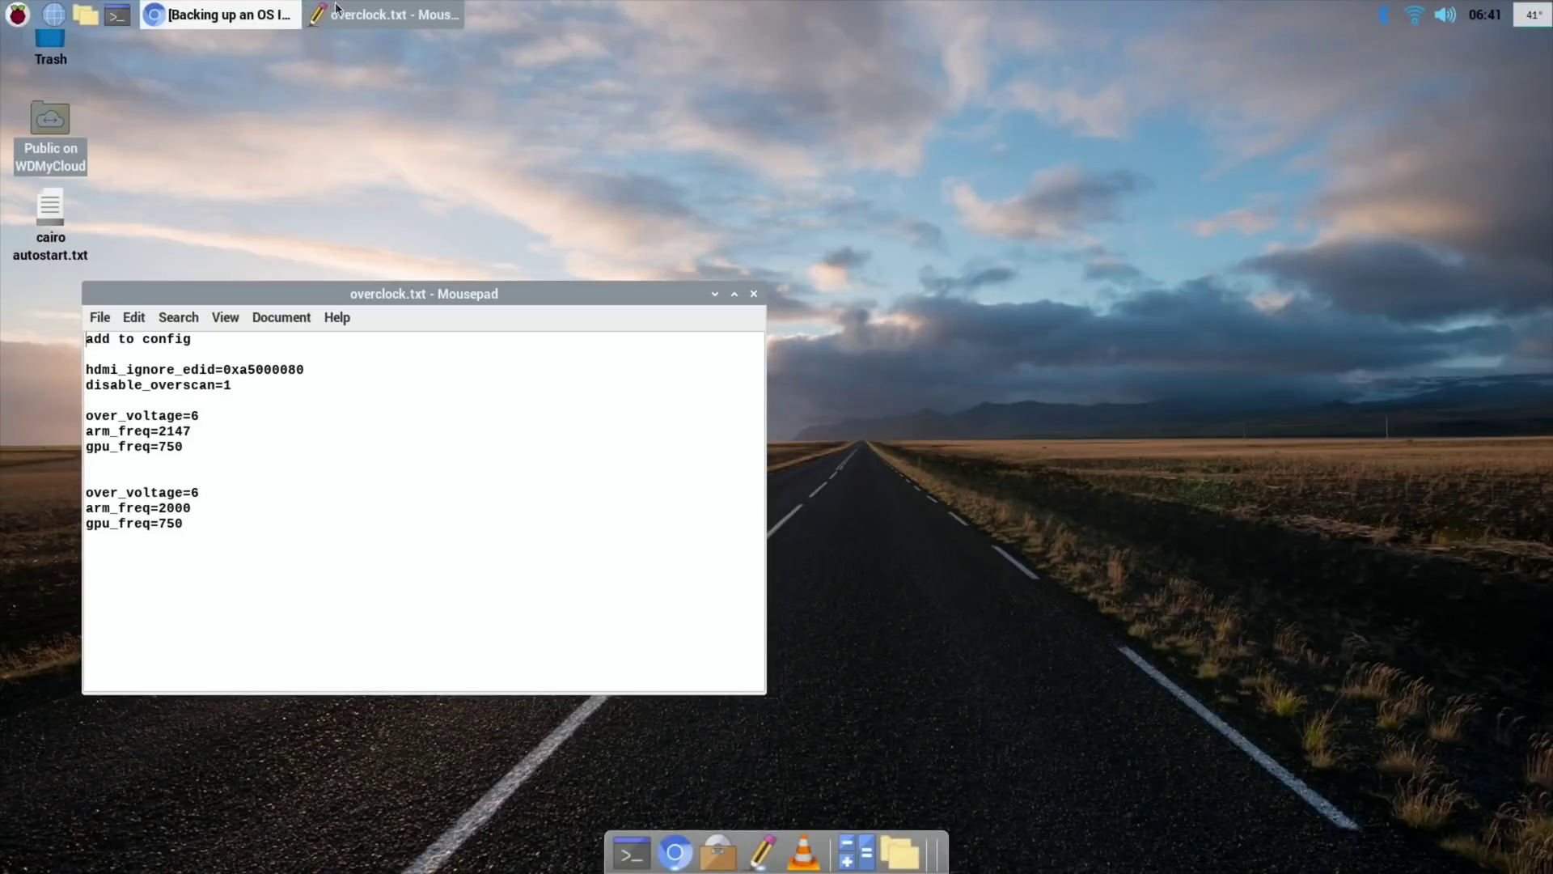
left_click(337, 10)
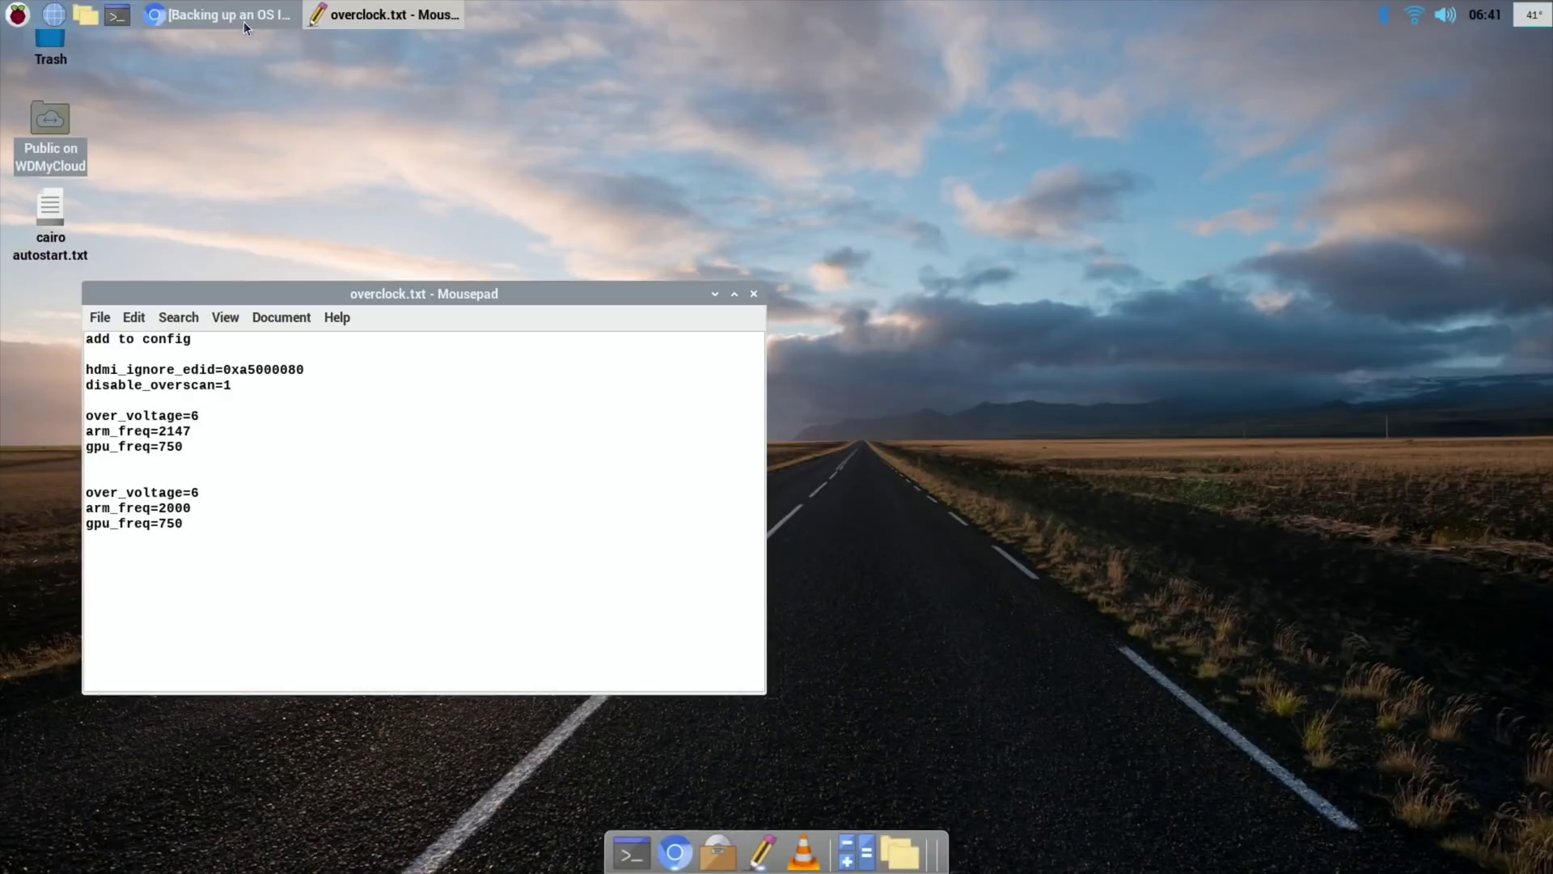
left_click(244, 21)
left_click(307, 37)
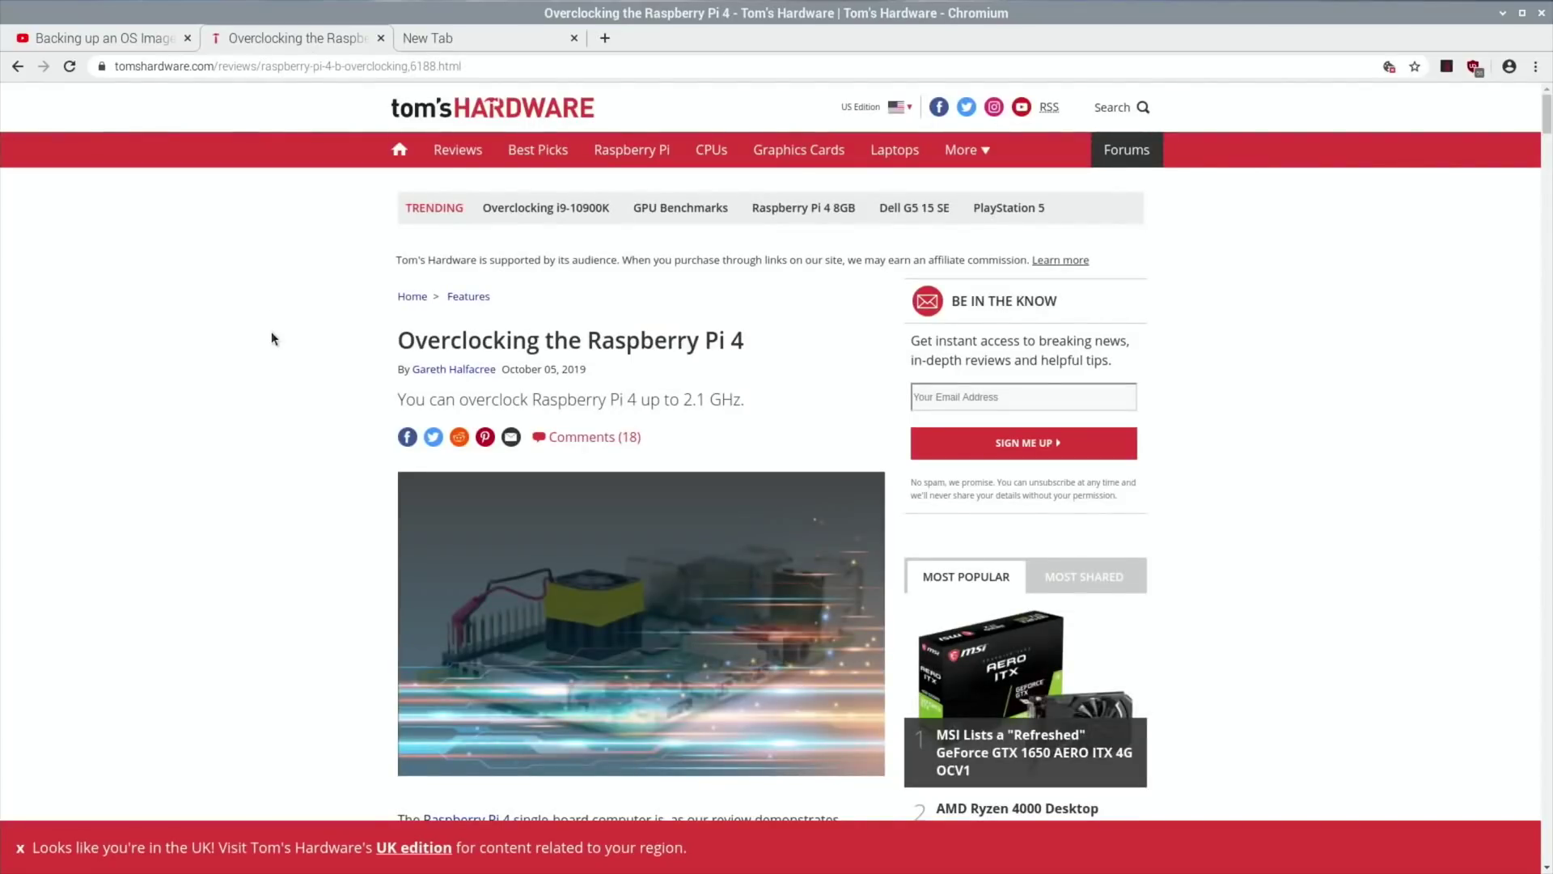
scroll(270, 334, "down", 3)
scroll(271, 335, "down", 12)
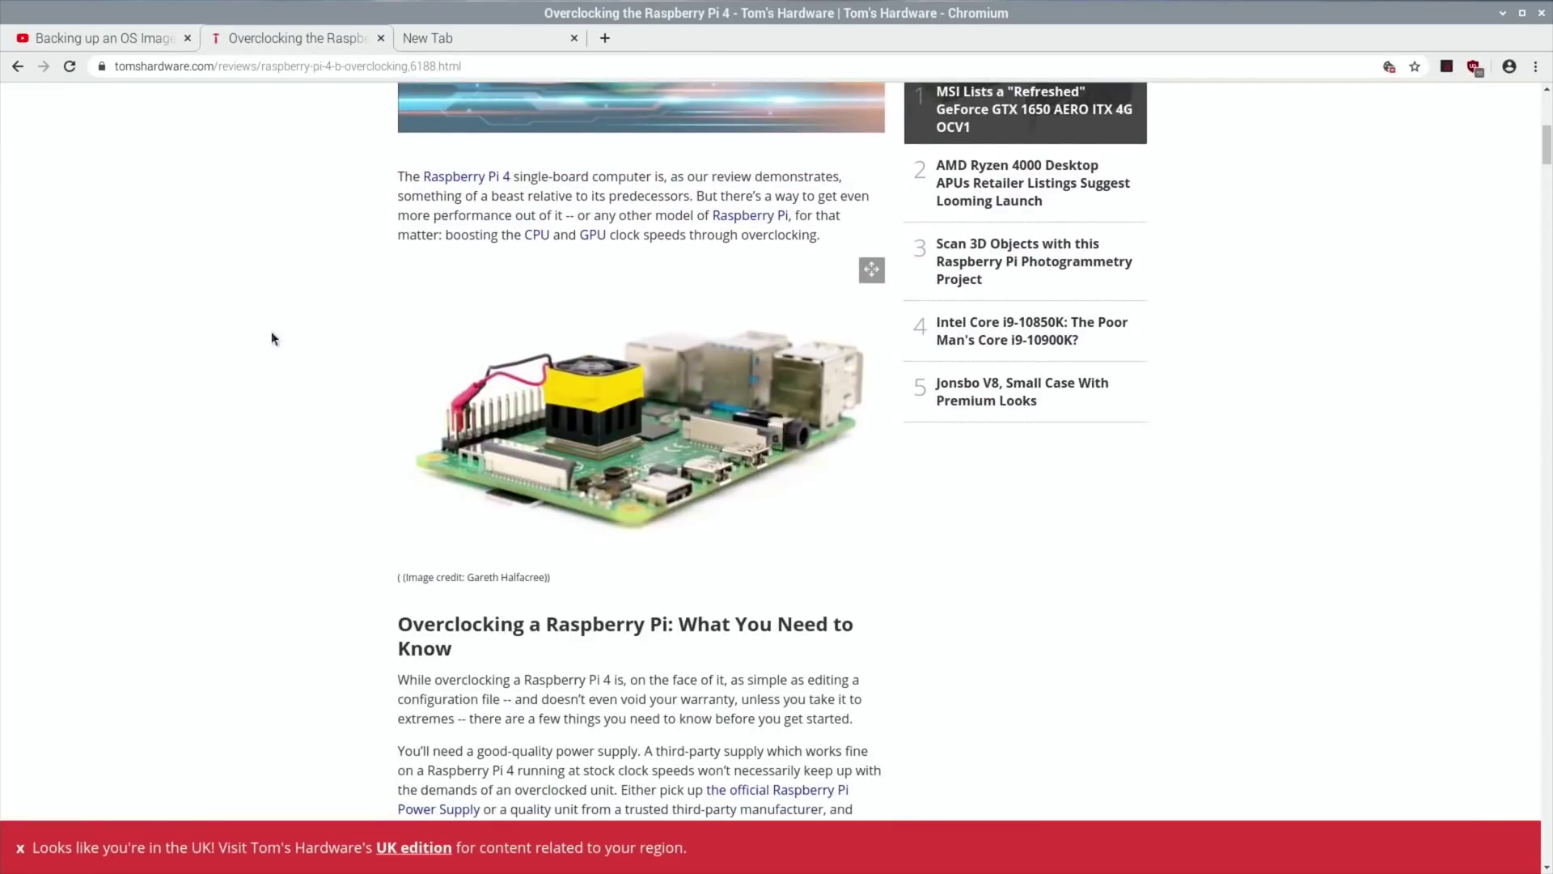
scroll(272, 338, "down", 15)
scroll(272, 339, "down", 15)
scroll(273, 338, "down", 10)
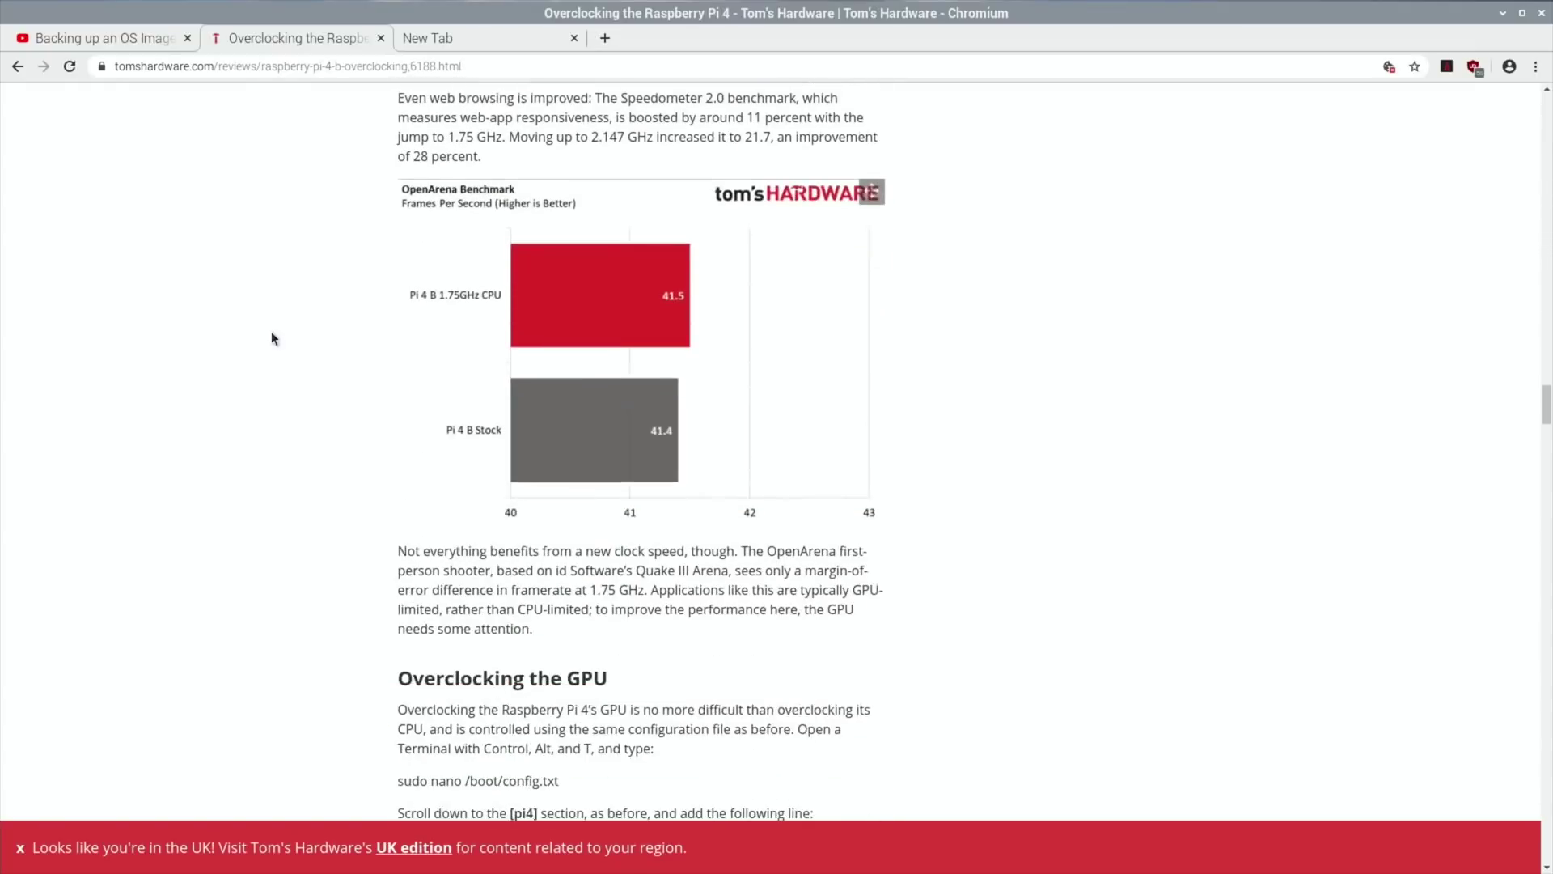
scroll(273, 338, "down", 8)
scroll(275, 340, "down", 5)
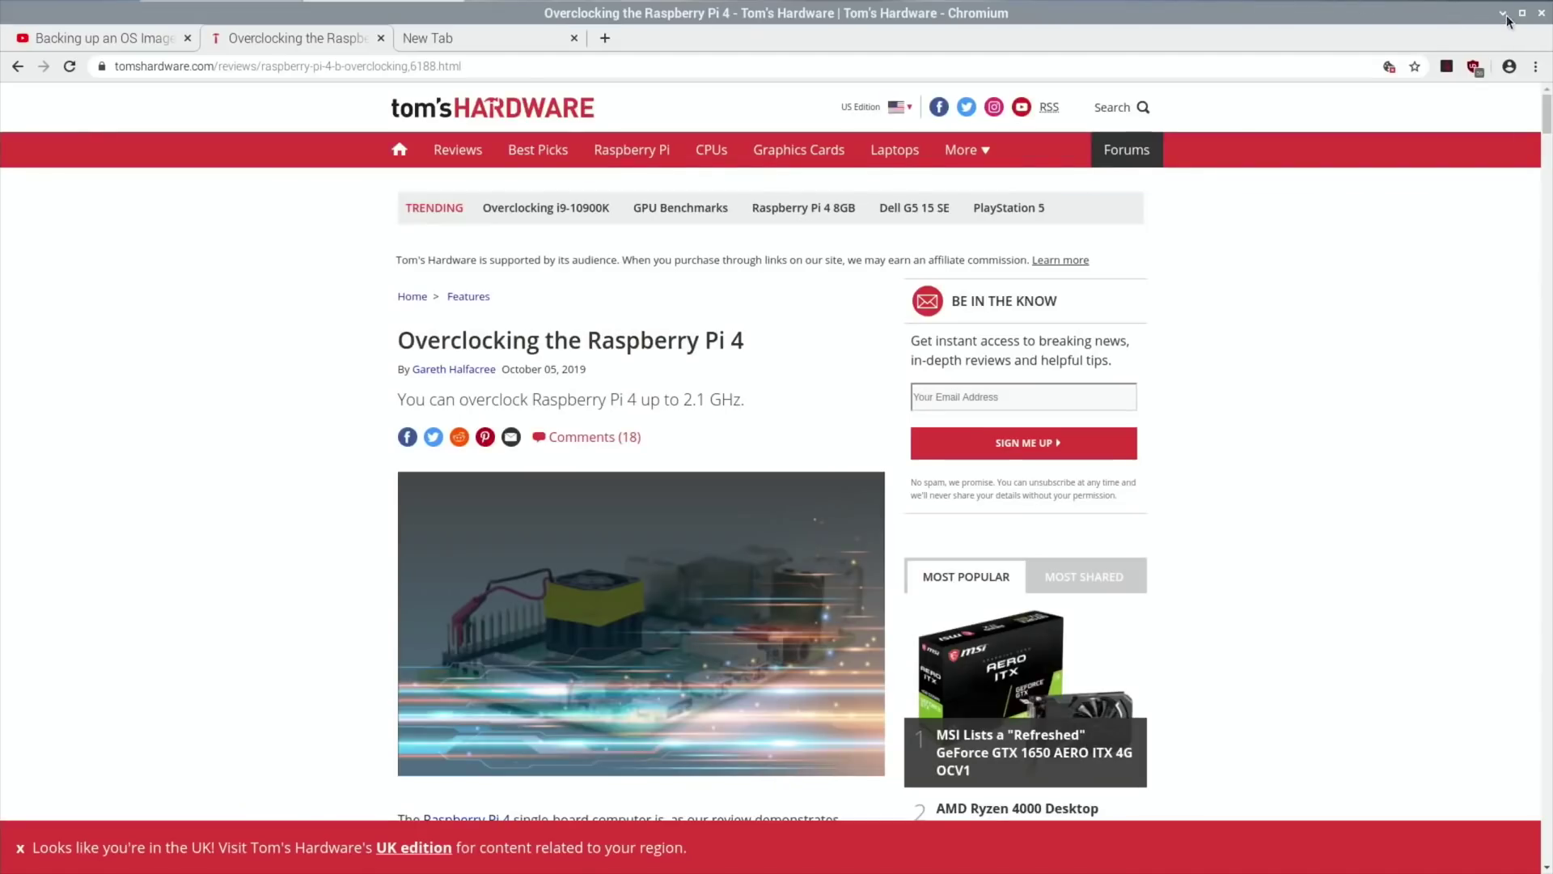
left_click(1503, 14)
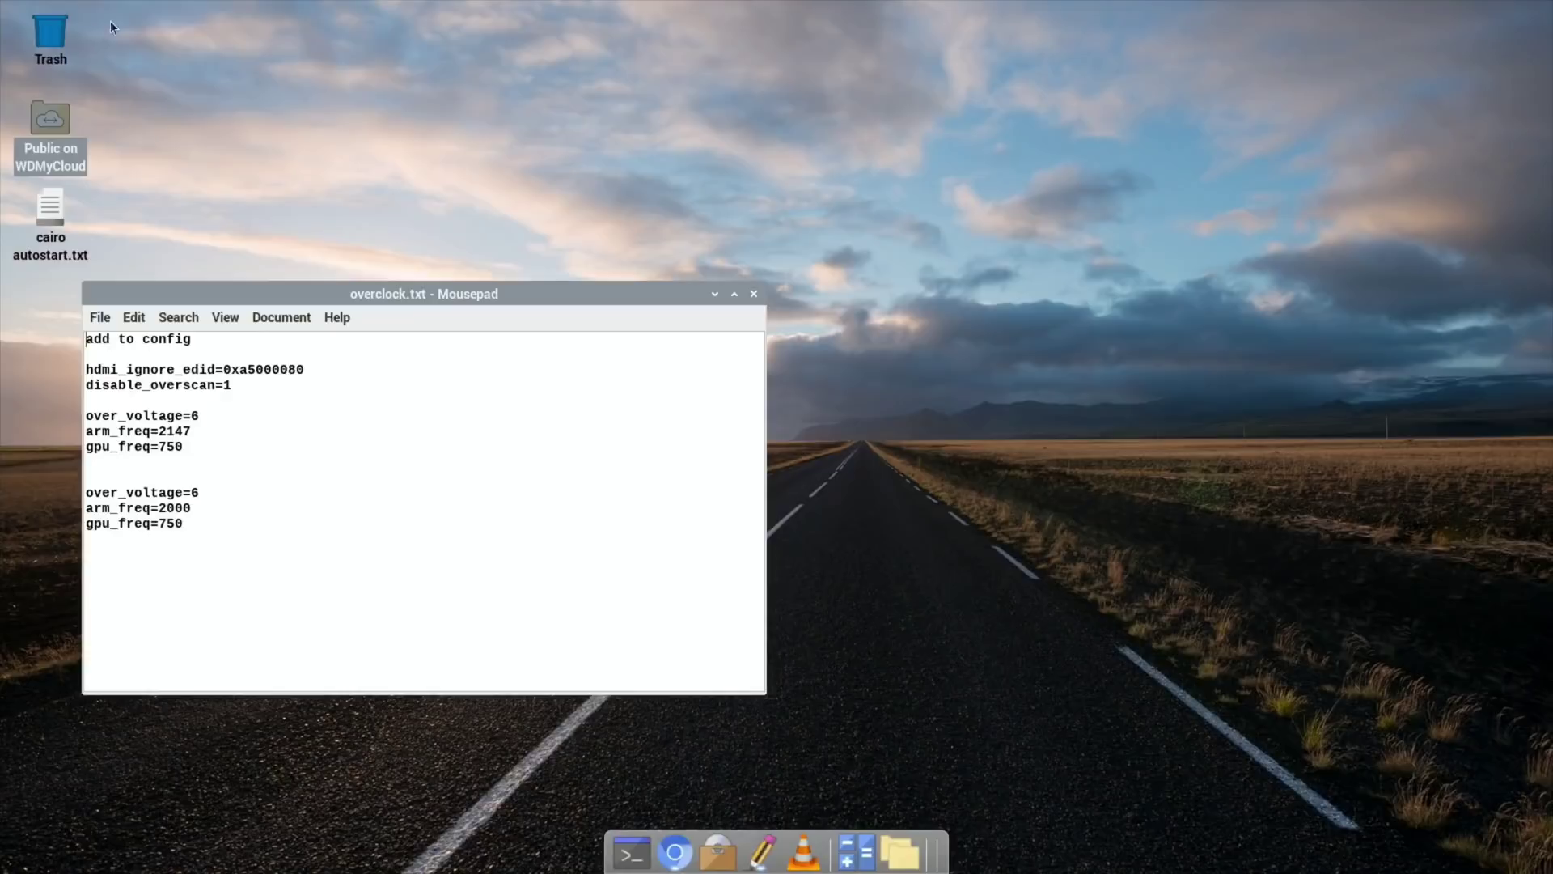
Run neofetch in a new terminal to show the Pi 4 CPU at 2.200GHz.
left_click(118, 16)
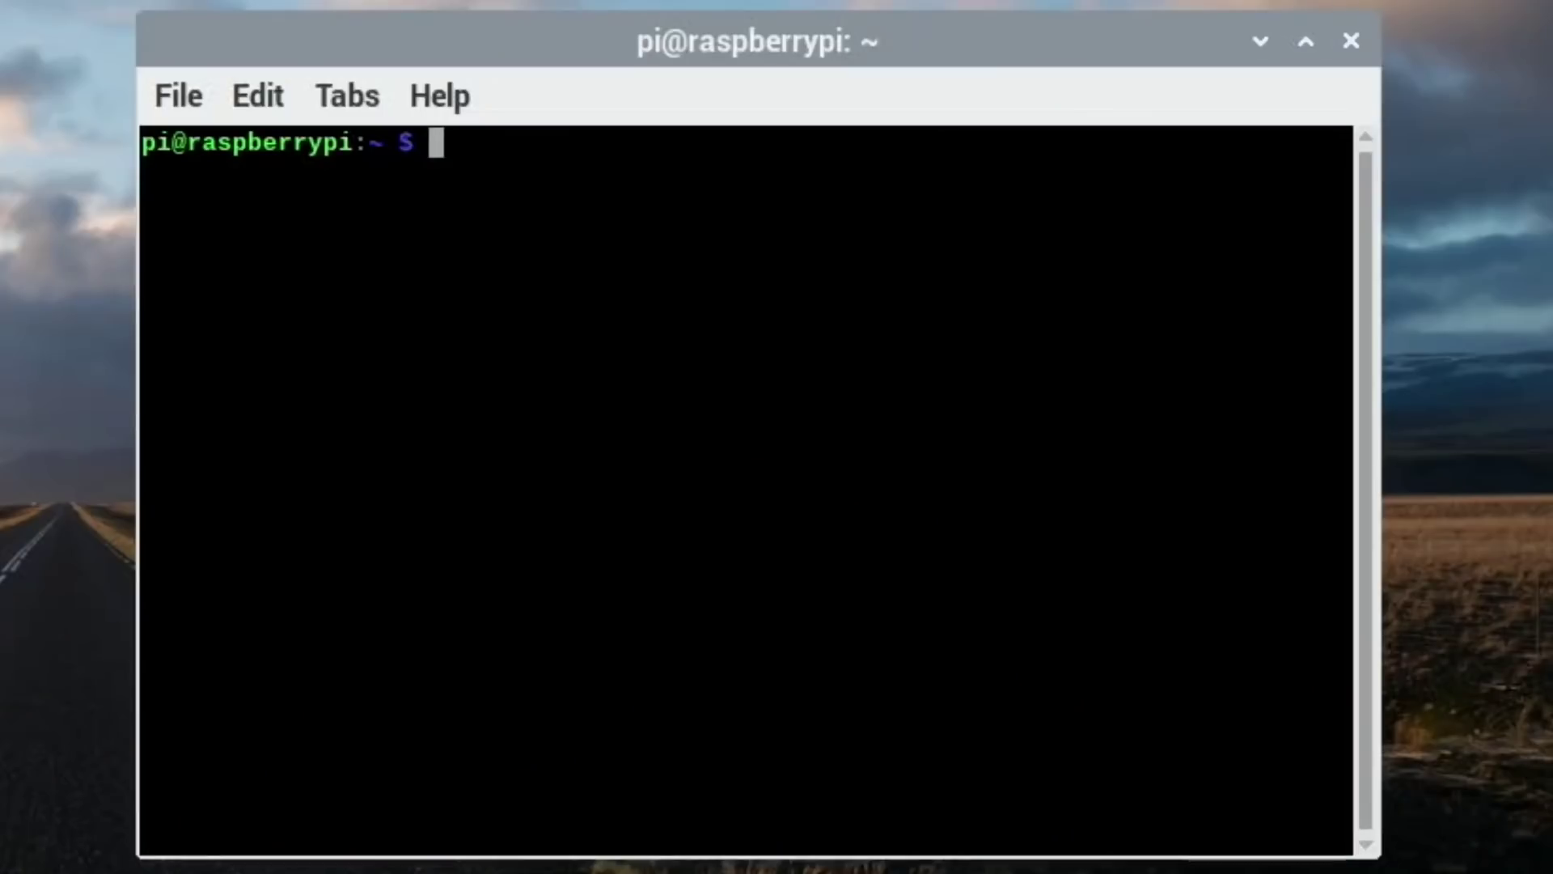
type("neofetch")
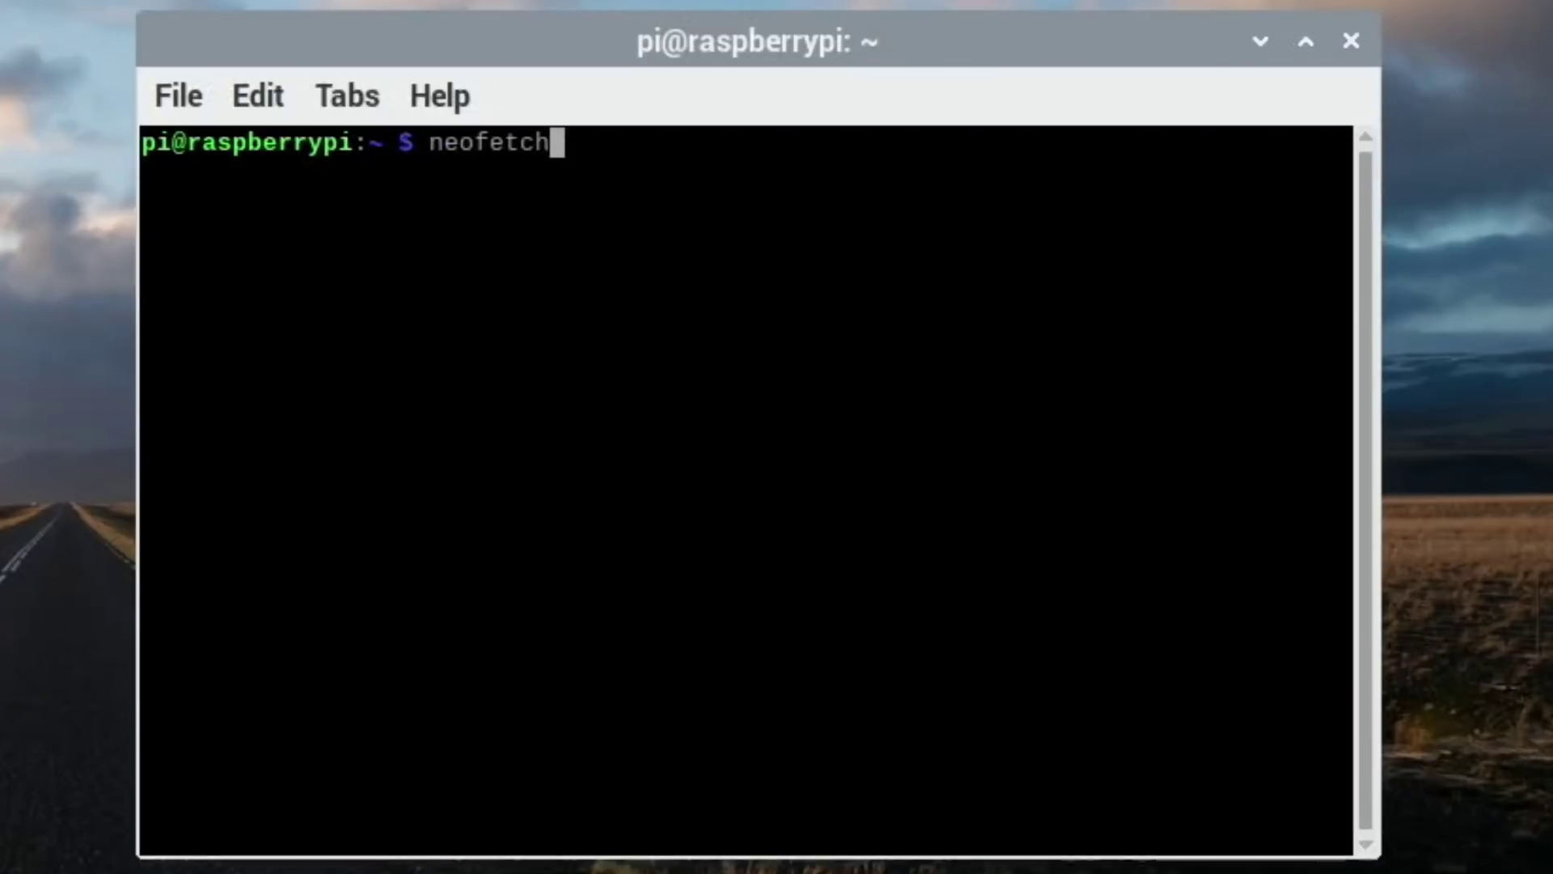
key("Return")
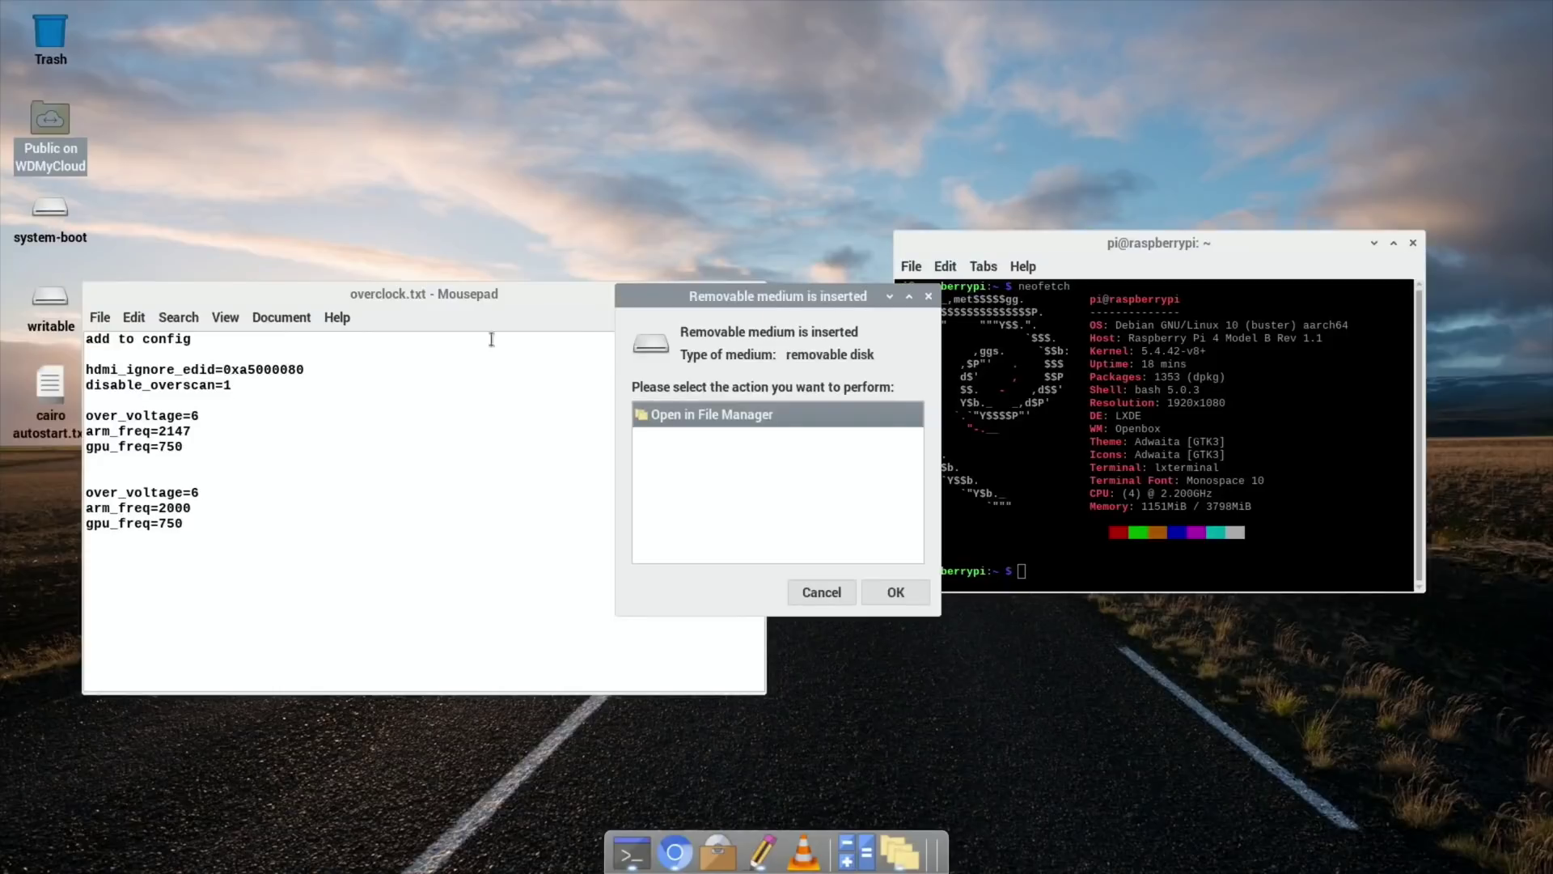
Dismiss the removable-medium prompt and open config.txt from the system-boot drive.
left_click(814, 589)
left_click_drag(395, 300, 446, 365)
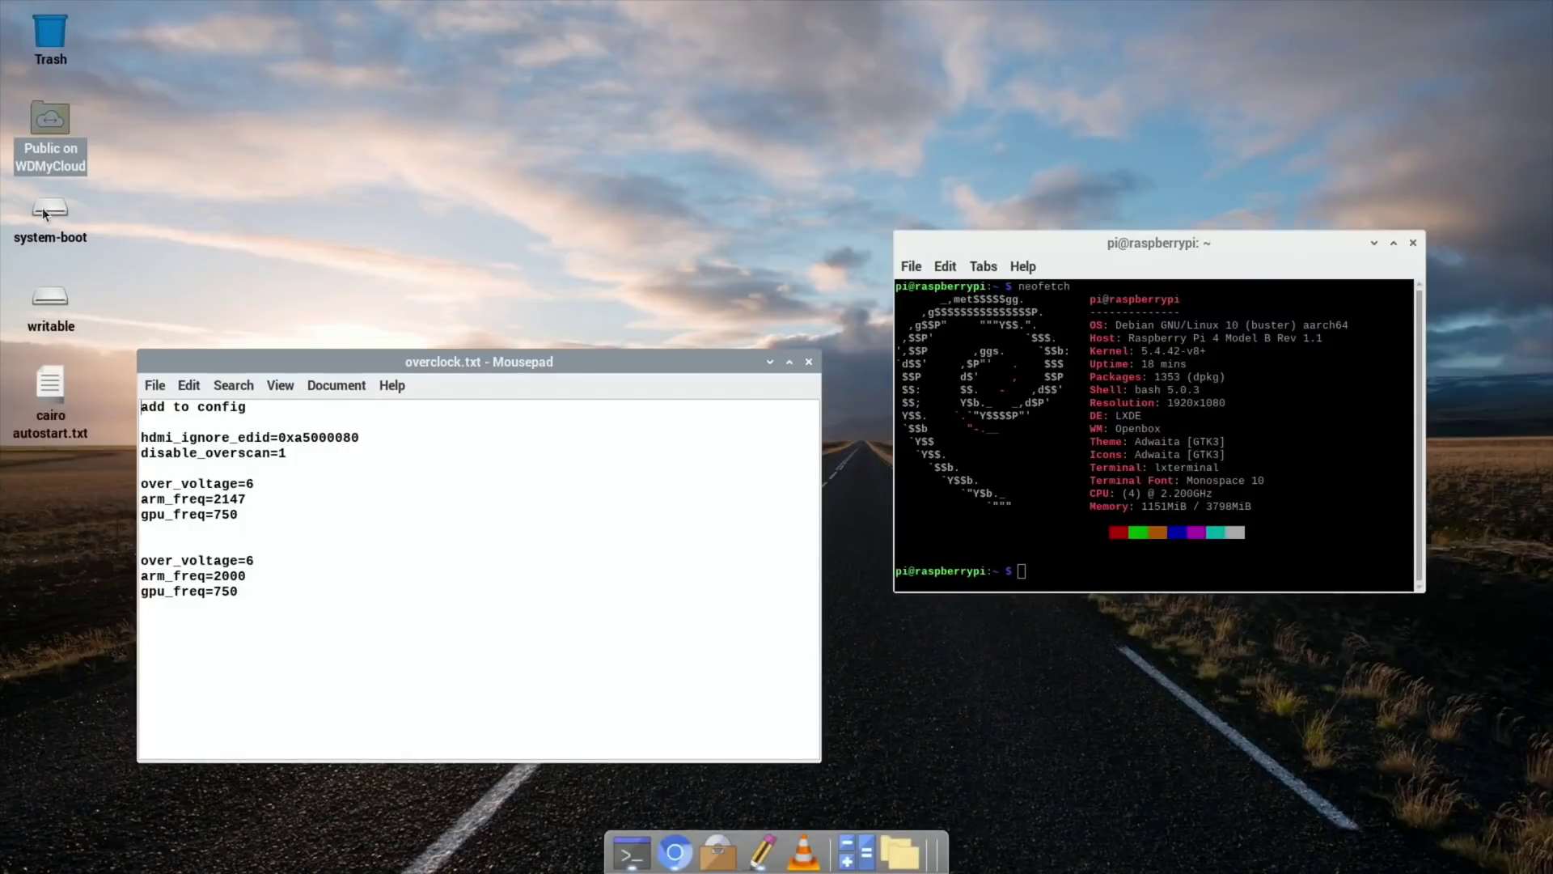
double_click(42, 210)
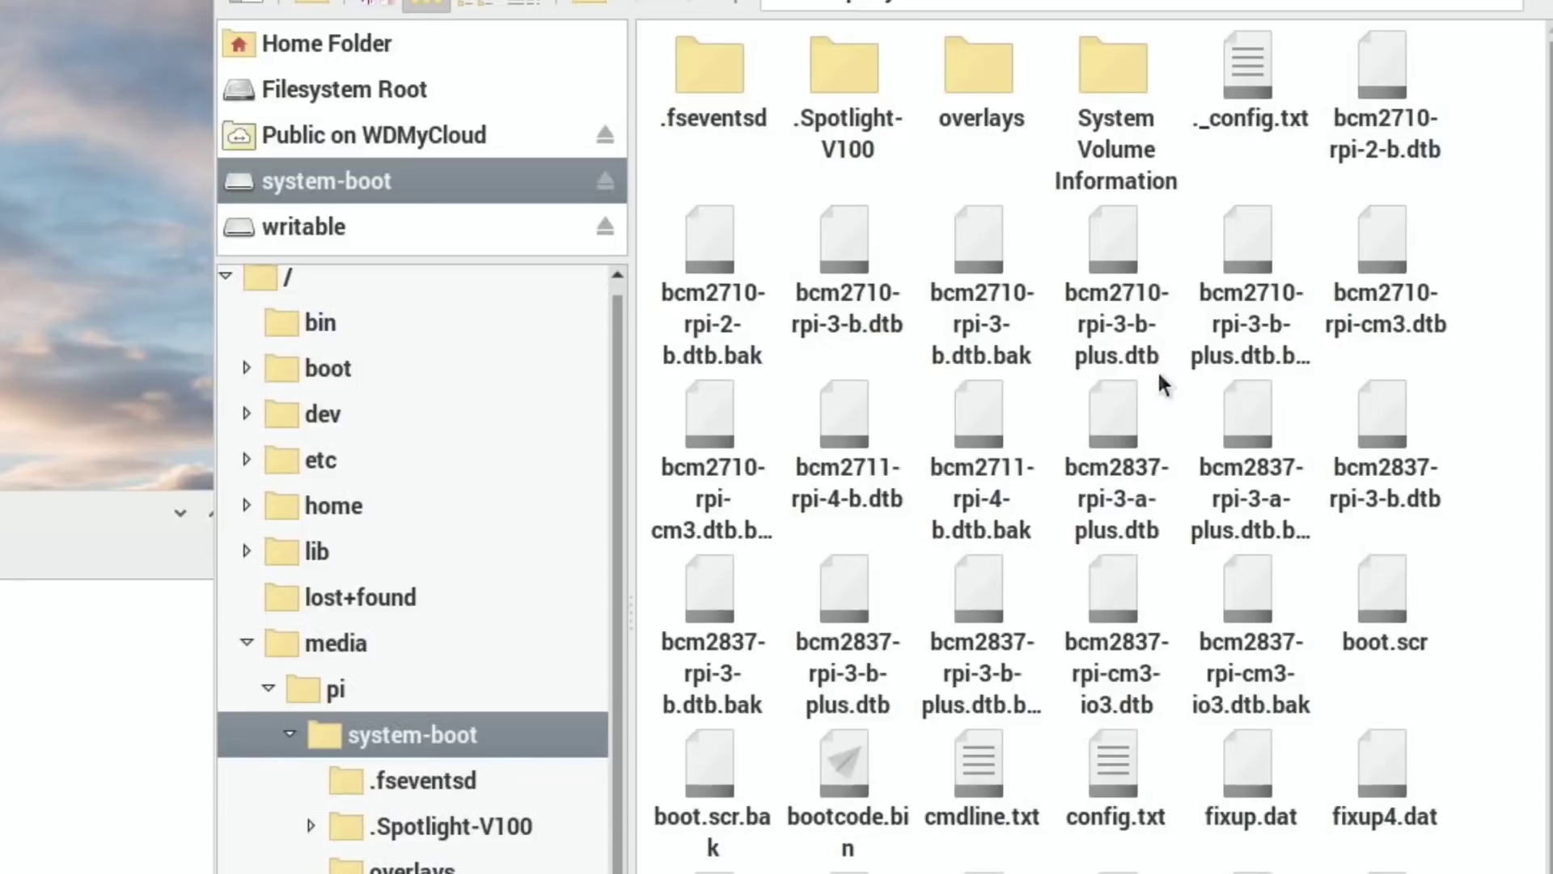
double_click(1109, 773)
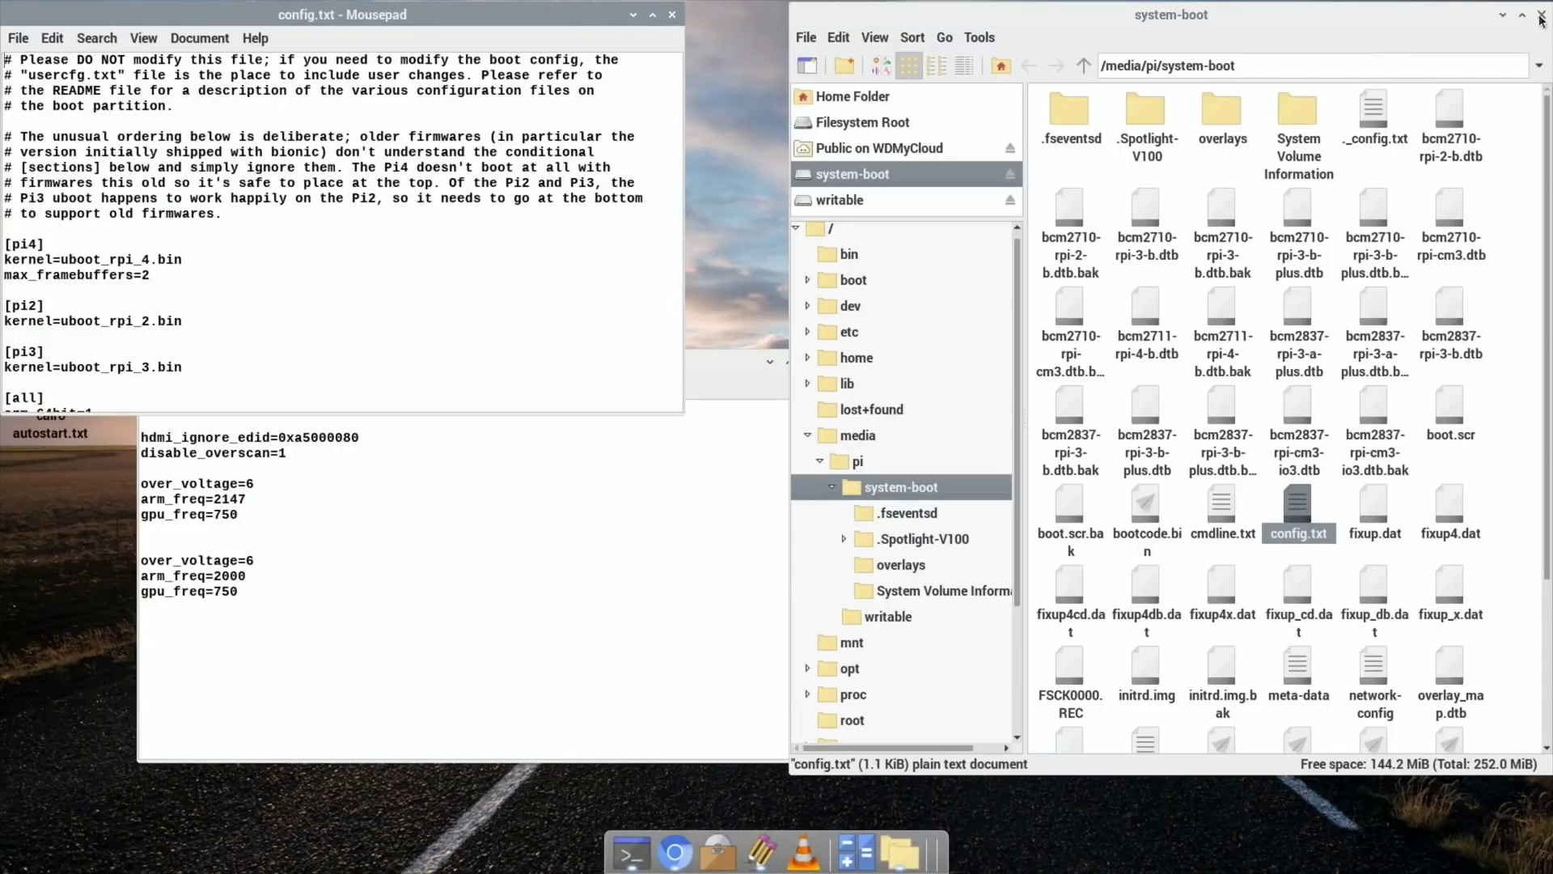
Close the file browser and place config.txt on the right beside the overclock.txt notes.
left_click(1541, 15)
left_click_drag(385, 16, 1214, 356)
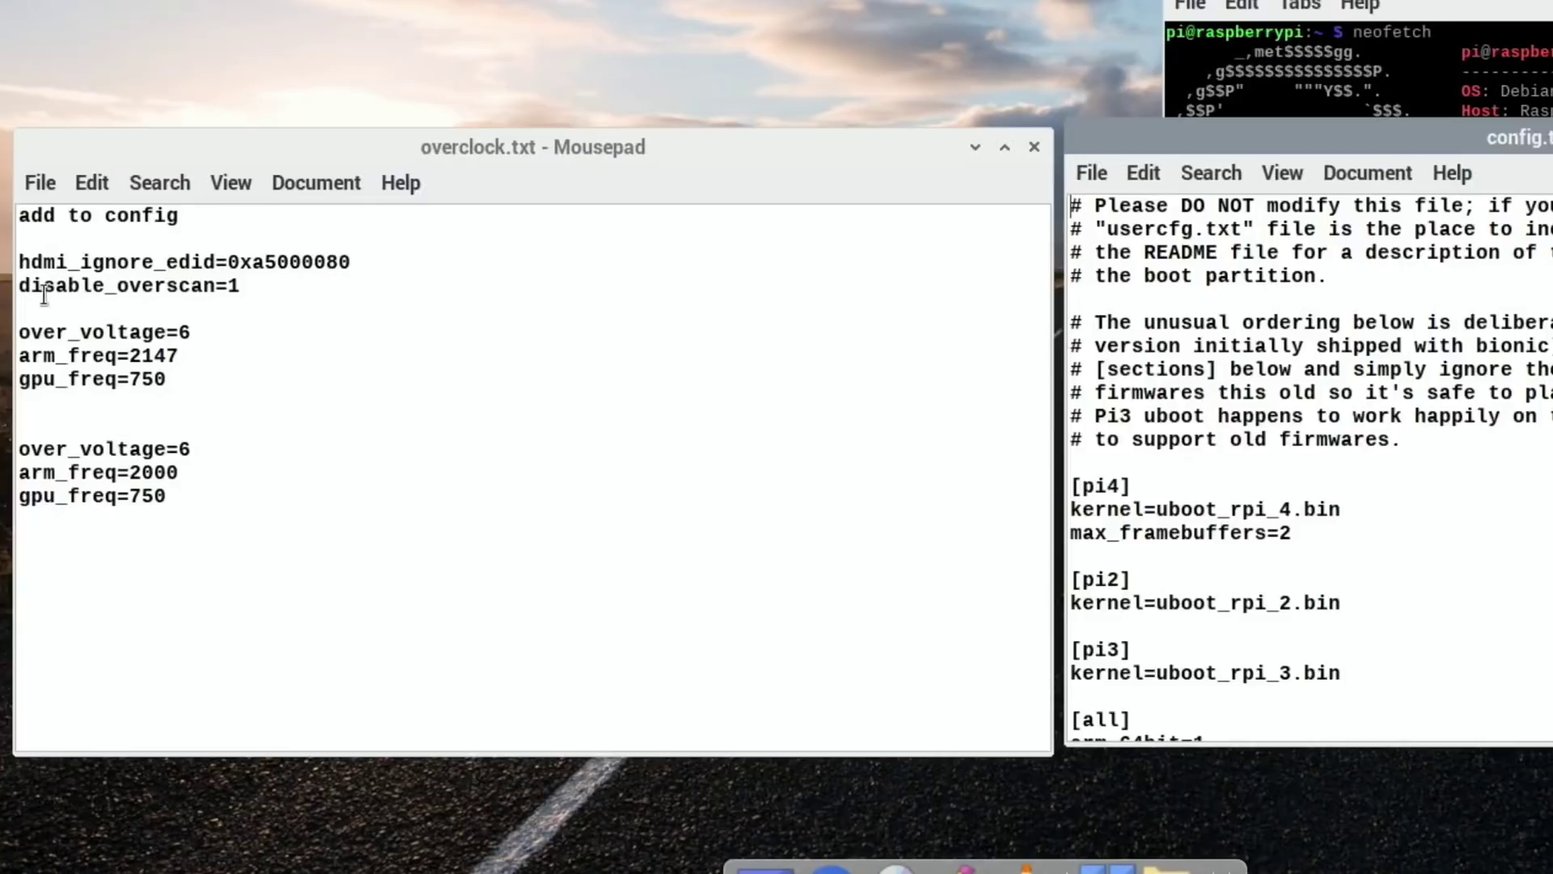
left_click(250, 286)
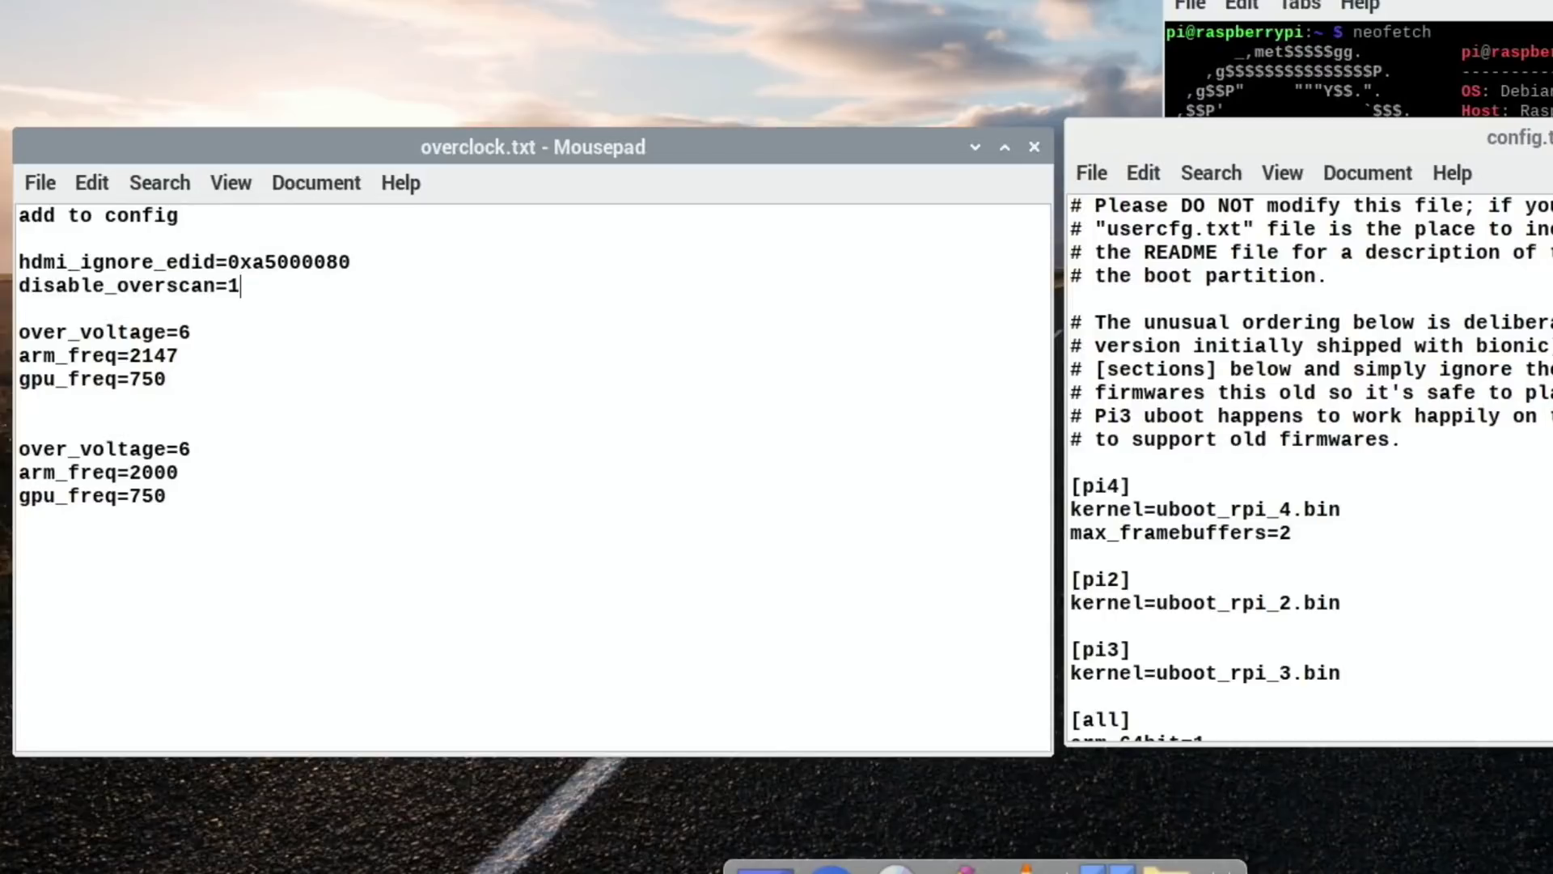
Copy hdmi_ignore_edid=0xa5000080 and disable_overscan=1 from the notes into config.txt below max_framebuffers=2.
left_click_drag(21, 261, 244, 285)
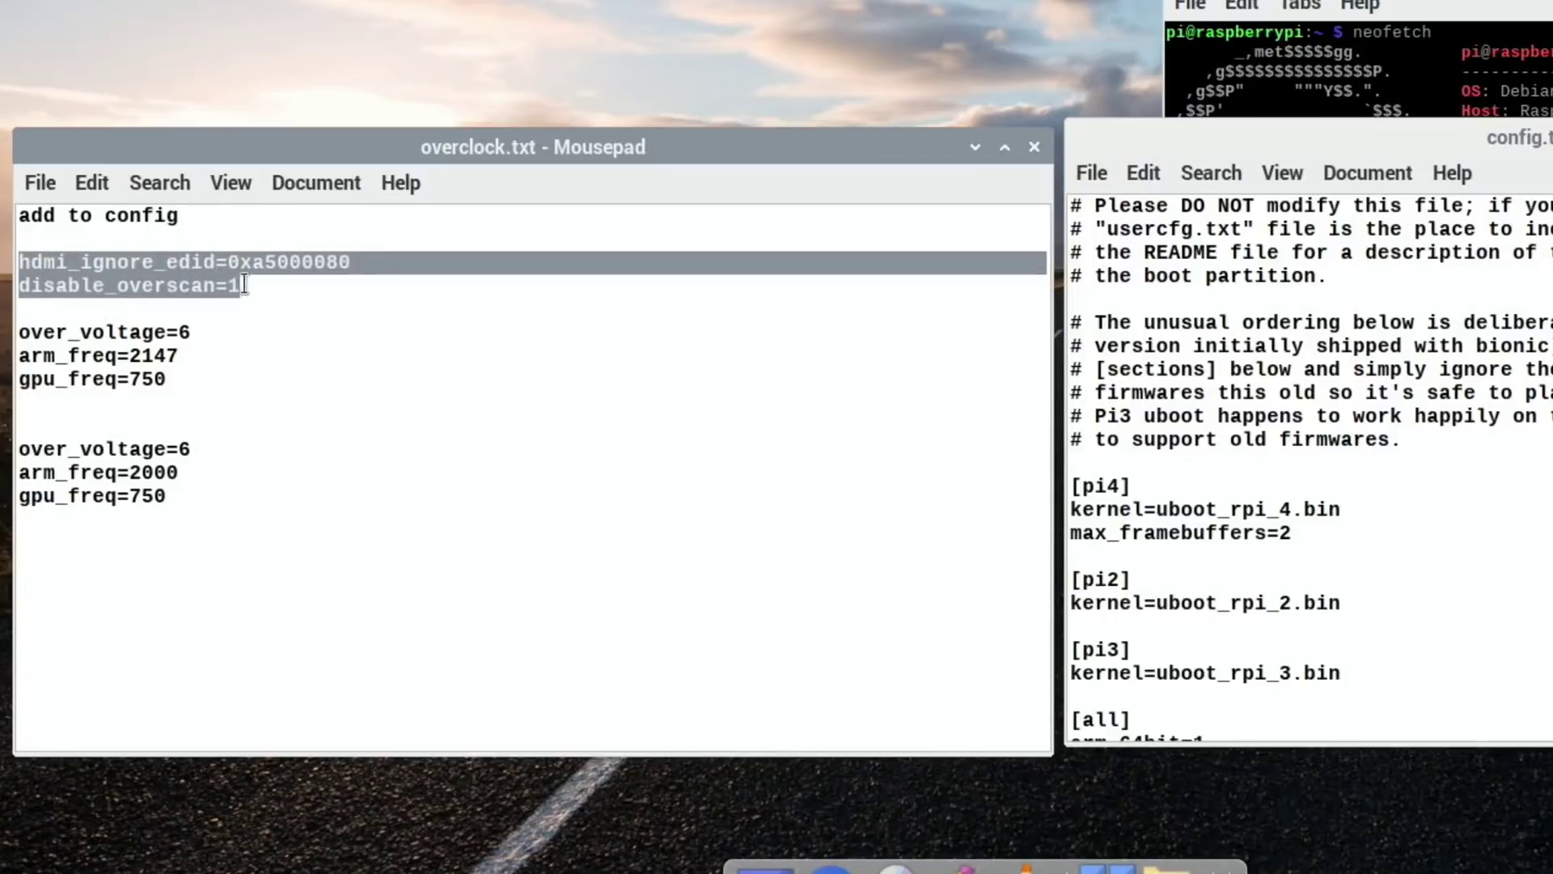
right_click(134, 270)
left_click(186, 406)
left_click(1100, 300)
scroll(1098, 295, "down", 4)
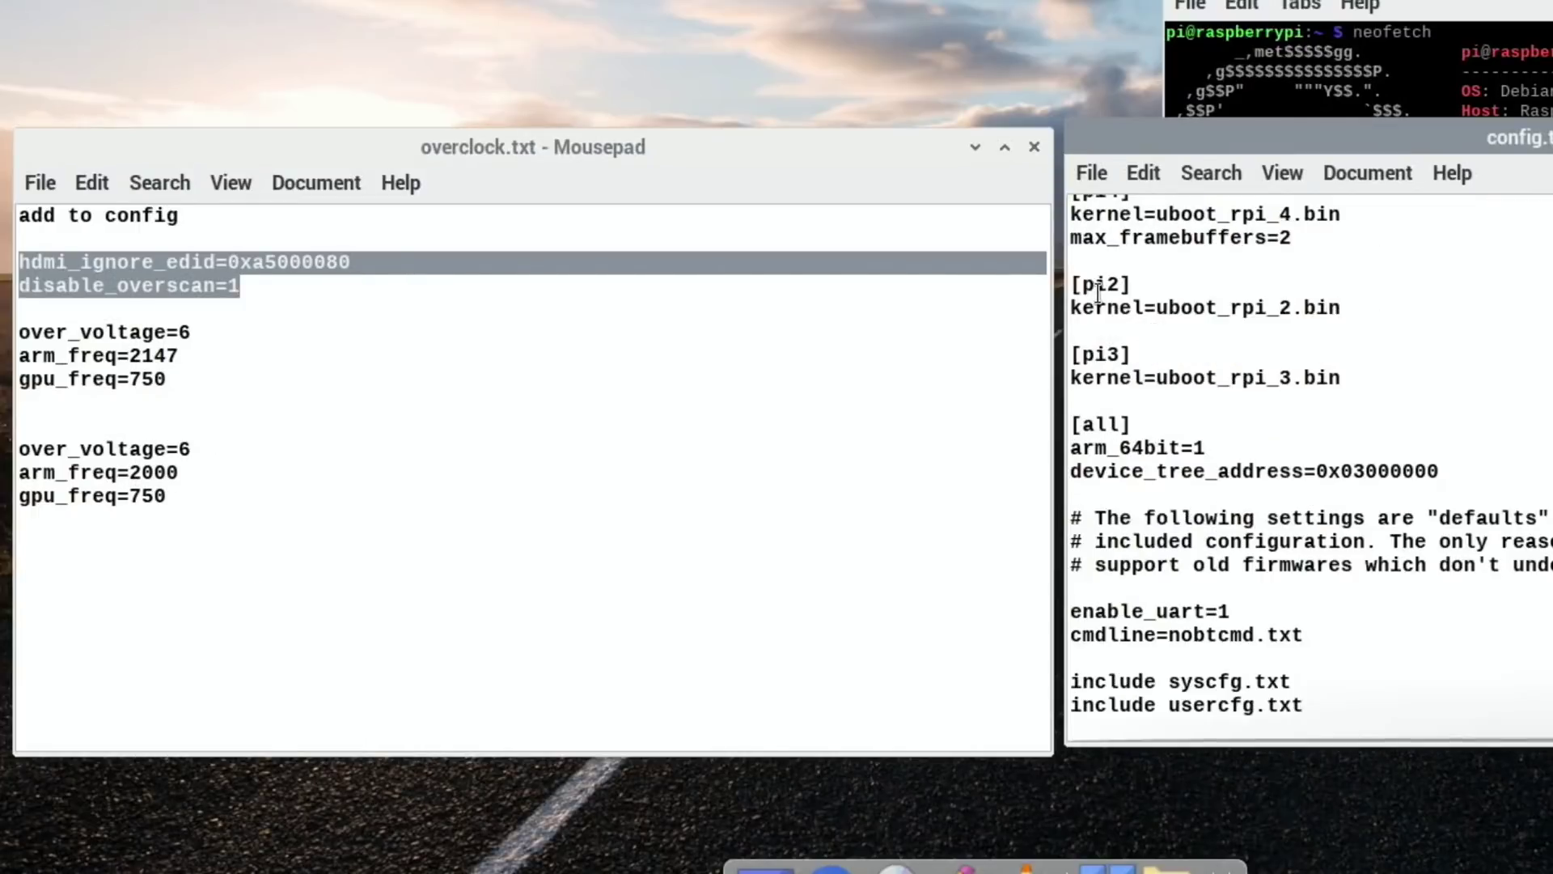
scroll(1098, 293, "up", 4)
scroll(1100, 279, "down", 4)
left_click_drag(1102, 270, 1095, 237)
left_click(1073, 261)
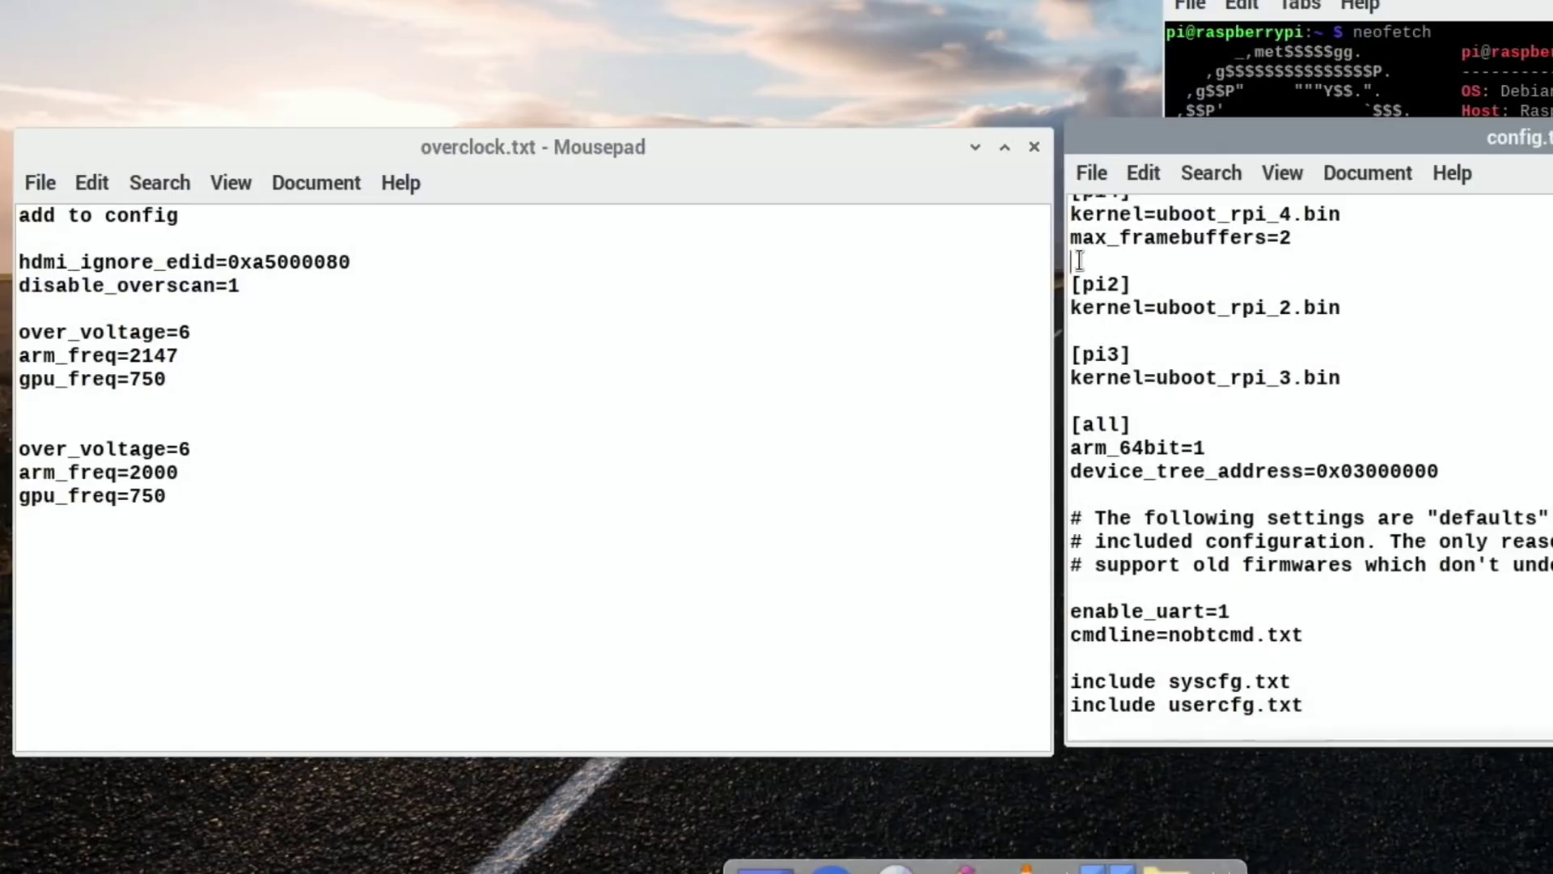
right_click(1077, 262)
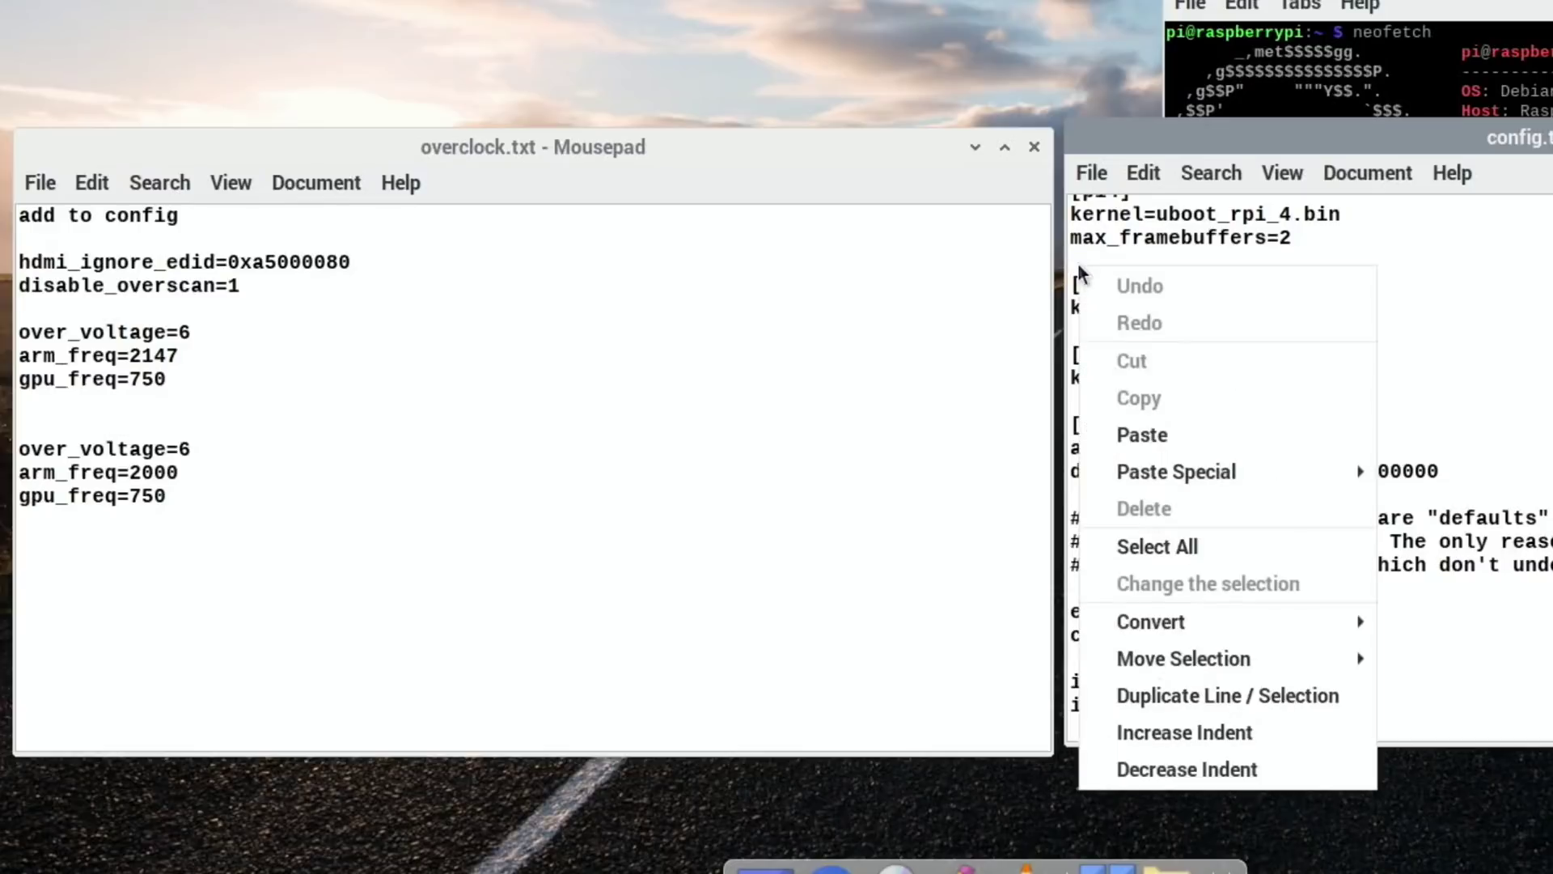
left_click(1144, 434)
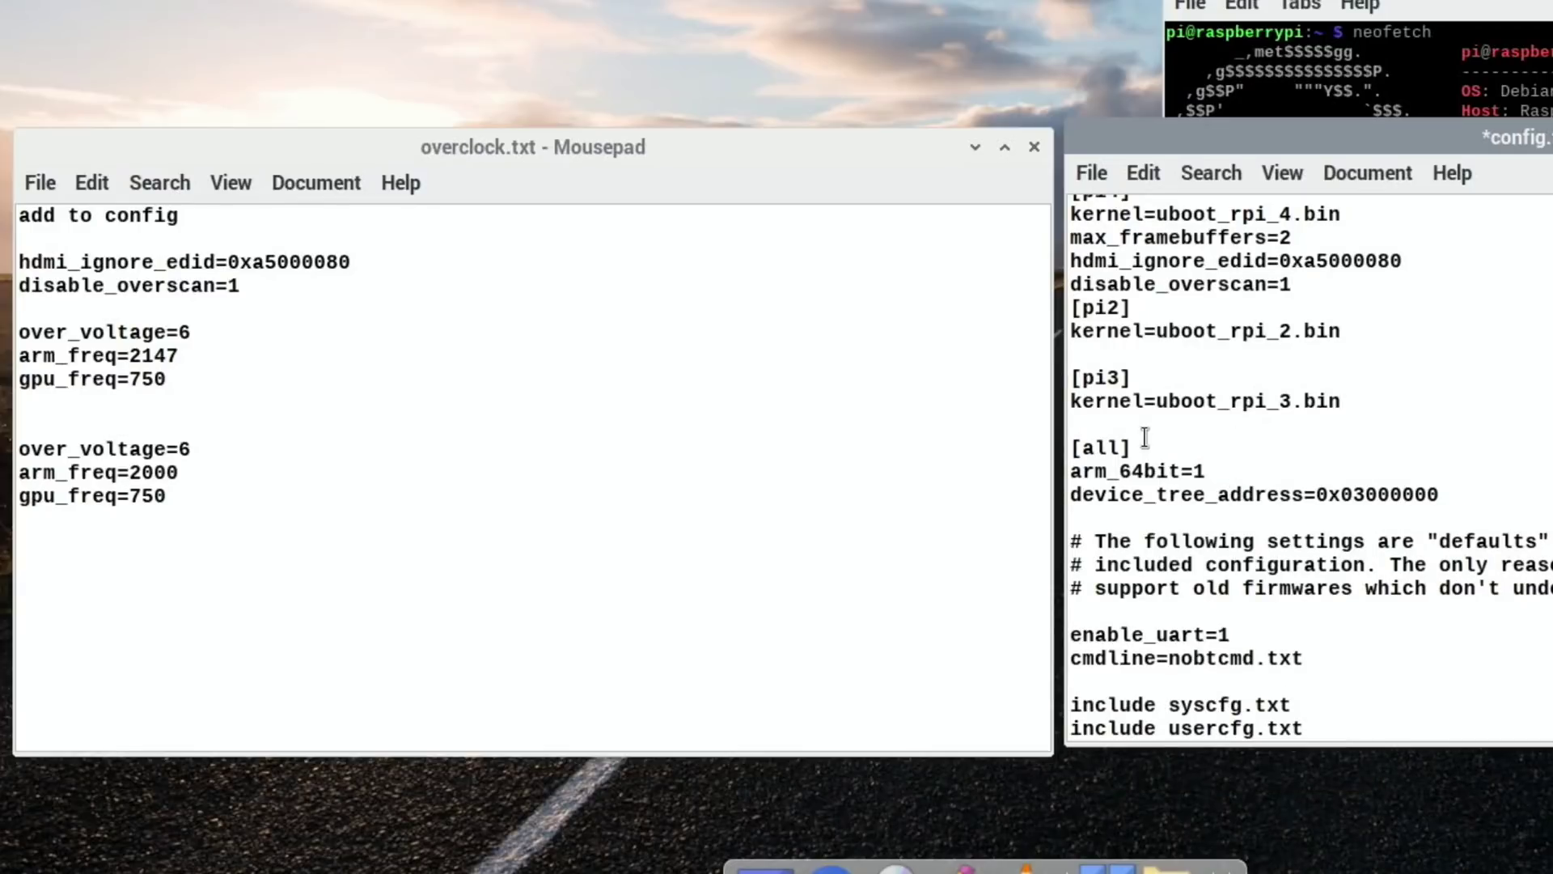
Add blank lines after max_framebuffers=2 and before the [pi2] section.
key("Up")
key("Up")
key("Return")
key("Down")
key("Down")
key("Down")
key("Return")
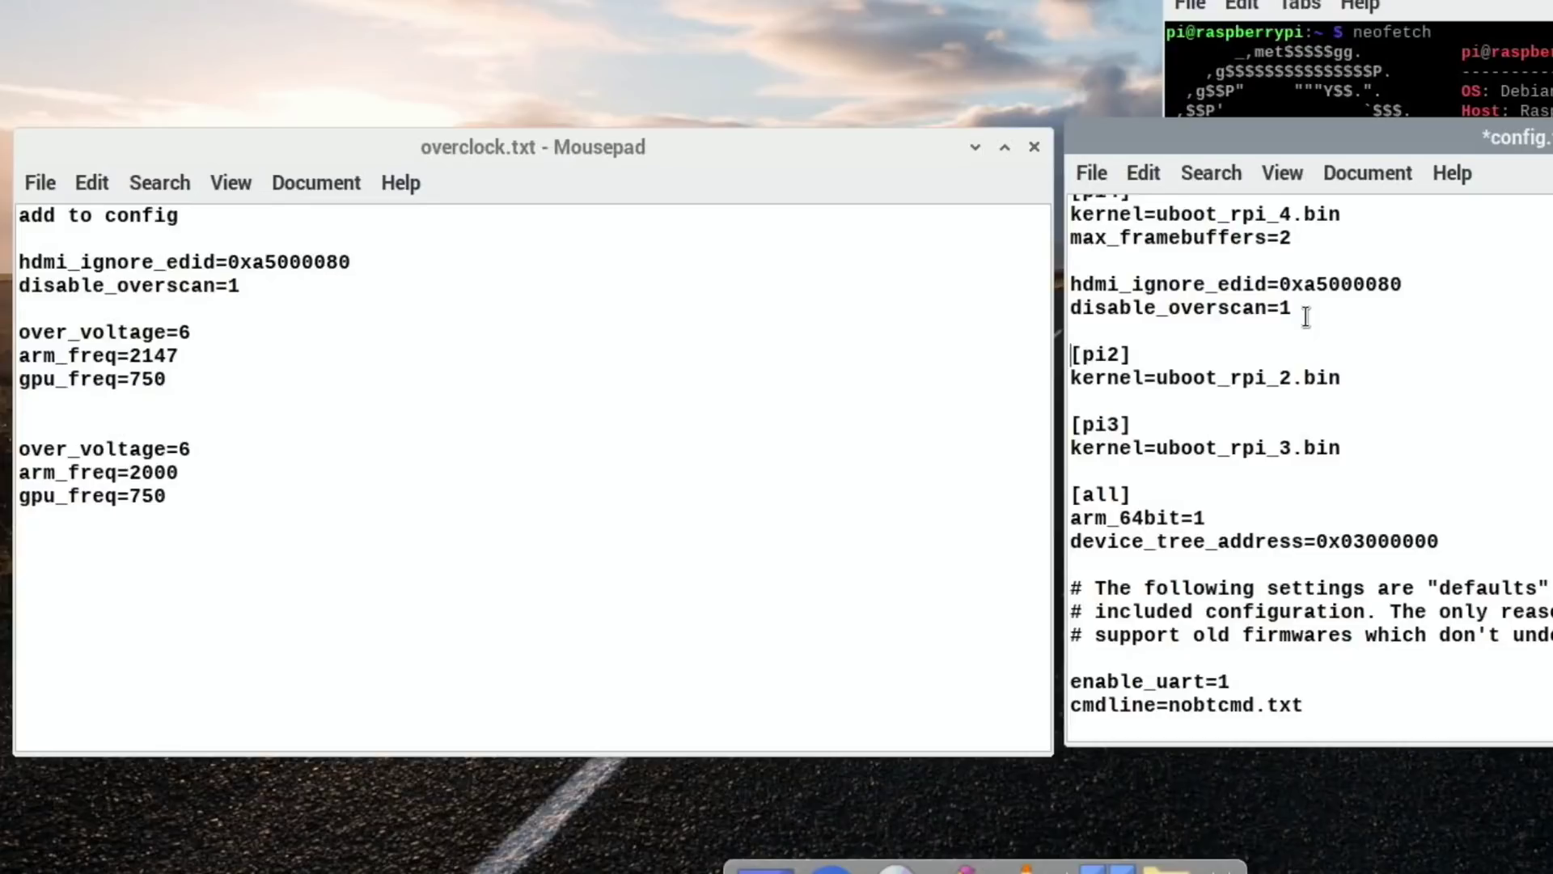
key("Return")
key("Return")
key("Up")
key("Up")
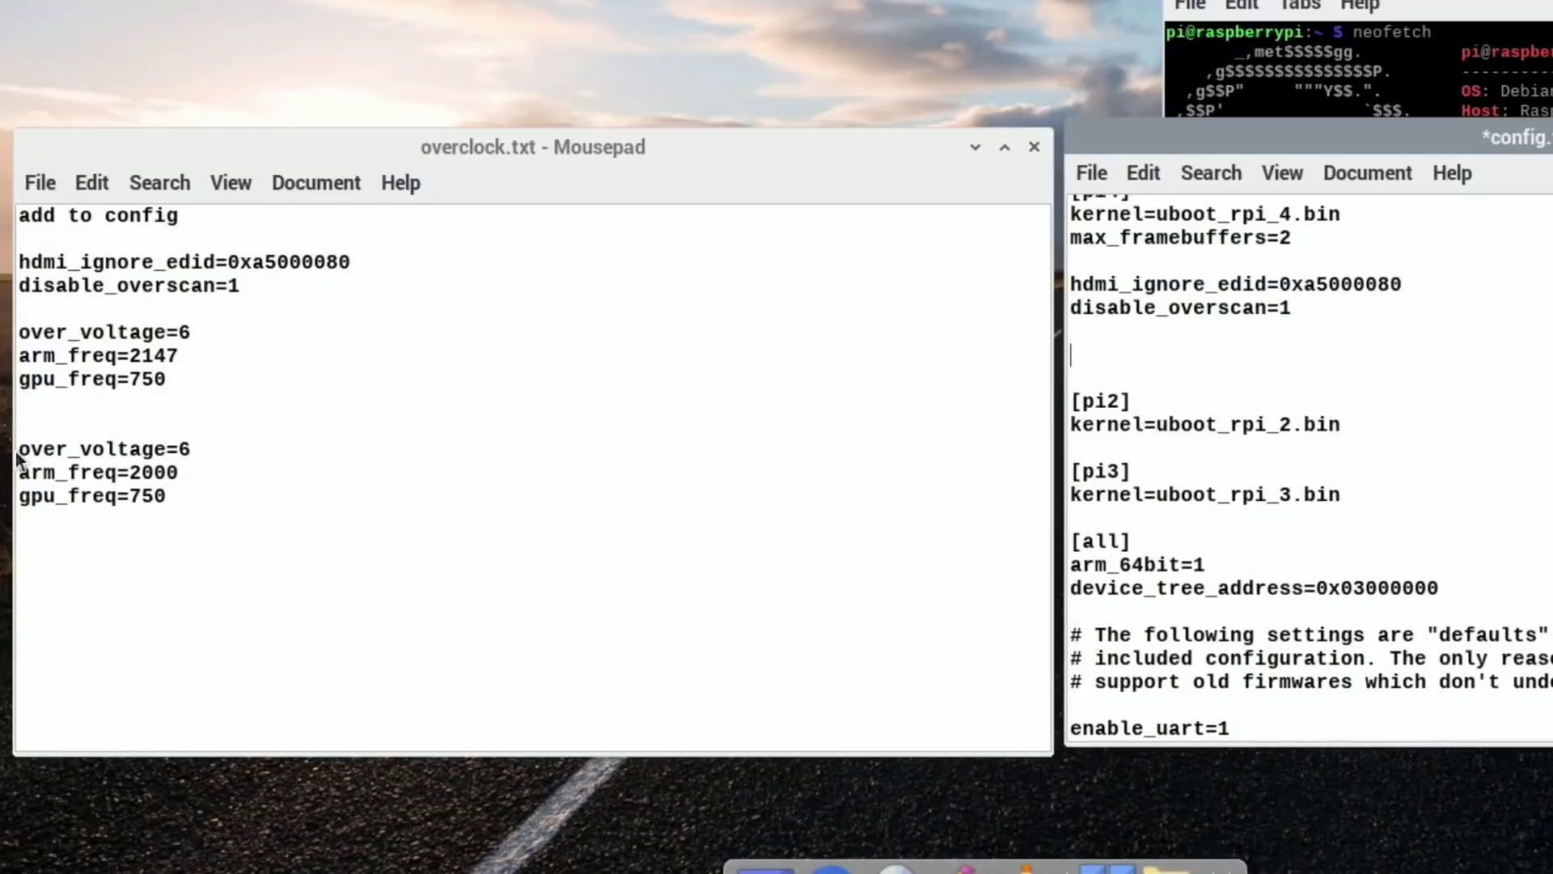
Copy over_voltage=6, arm_freq=2000 and gpu_freq=750 into config.txt directly below disable_overscan=1.
left_click_drag(17, 445, 197, 495)
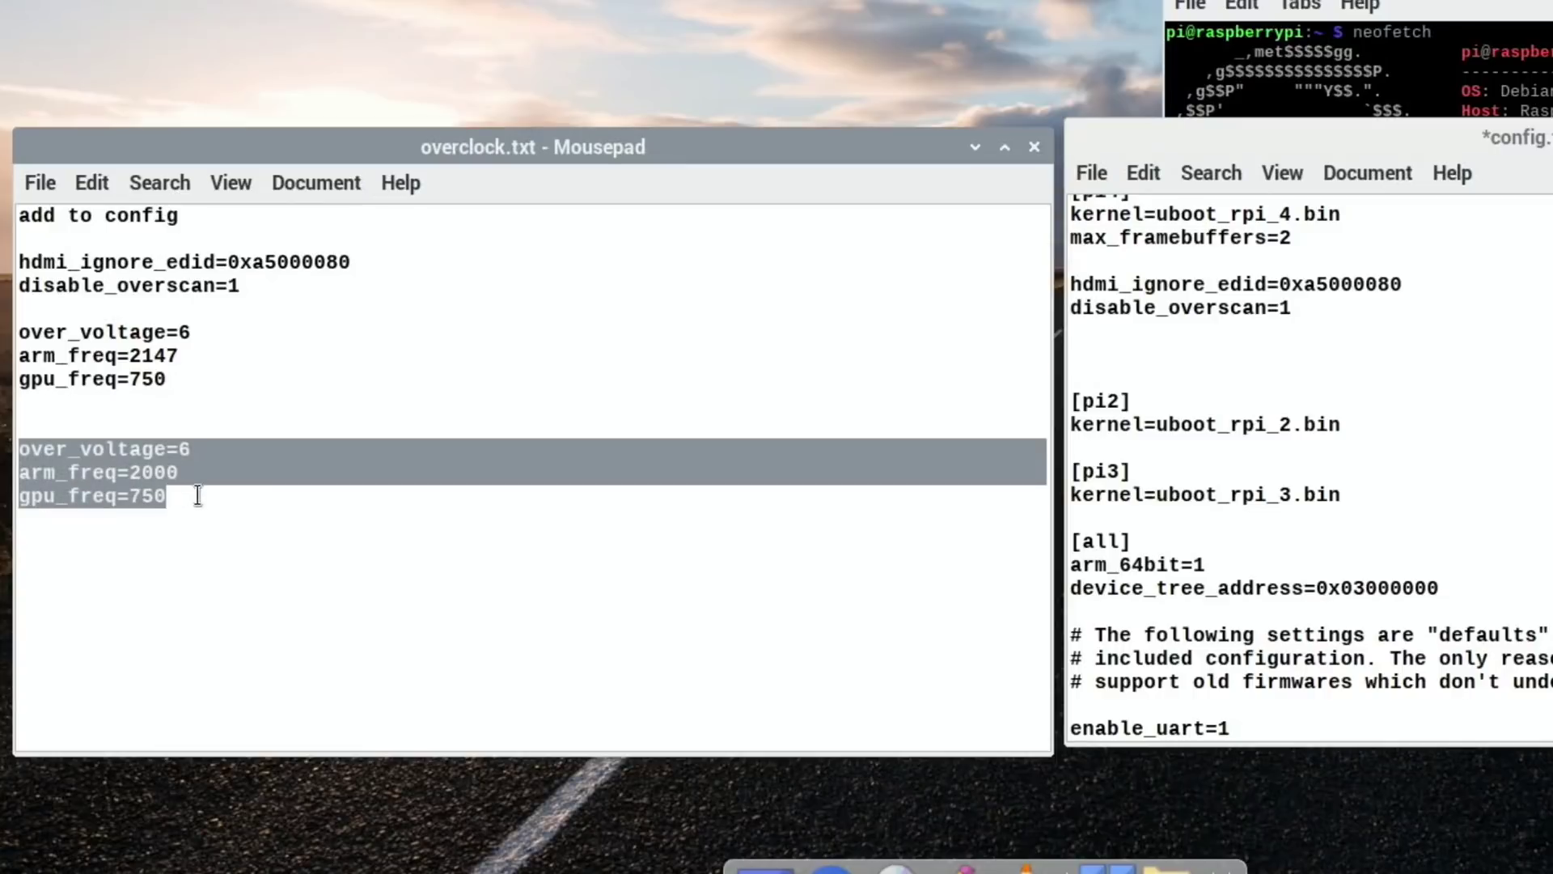
right_click(125, 474)
left_click(207, 91)
left_click(1077, 344)
right_click(1077, 344)
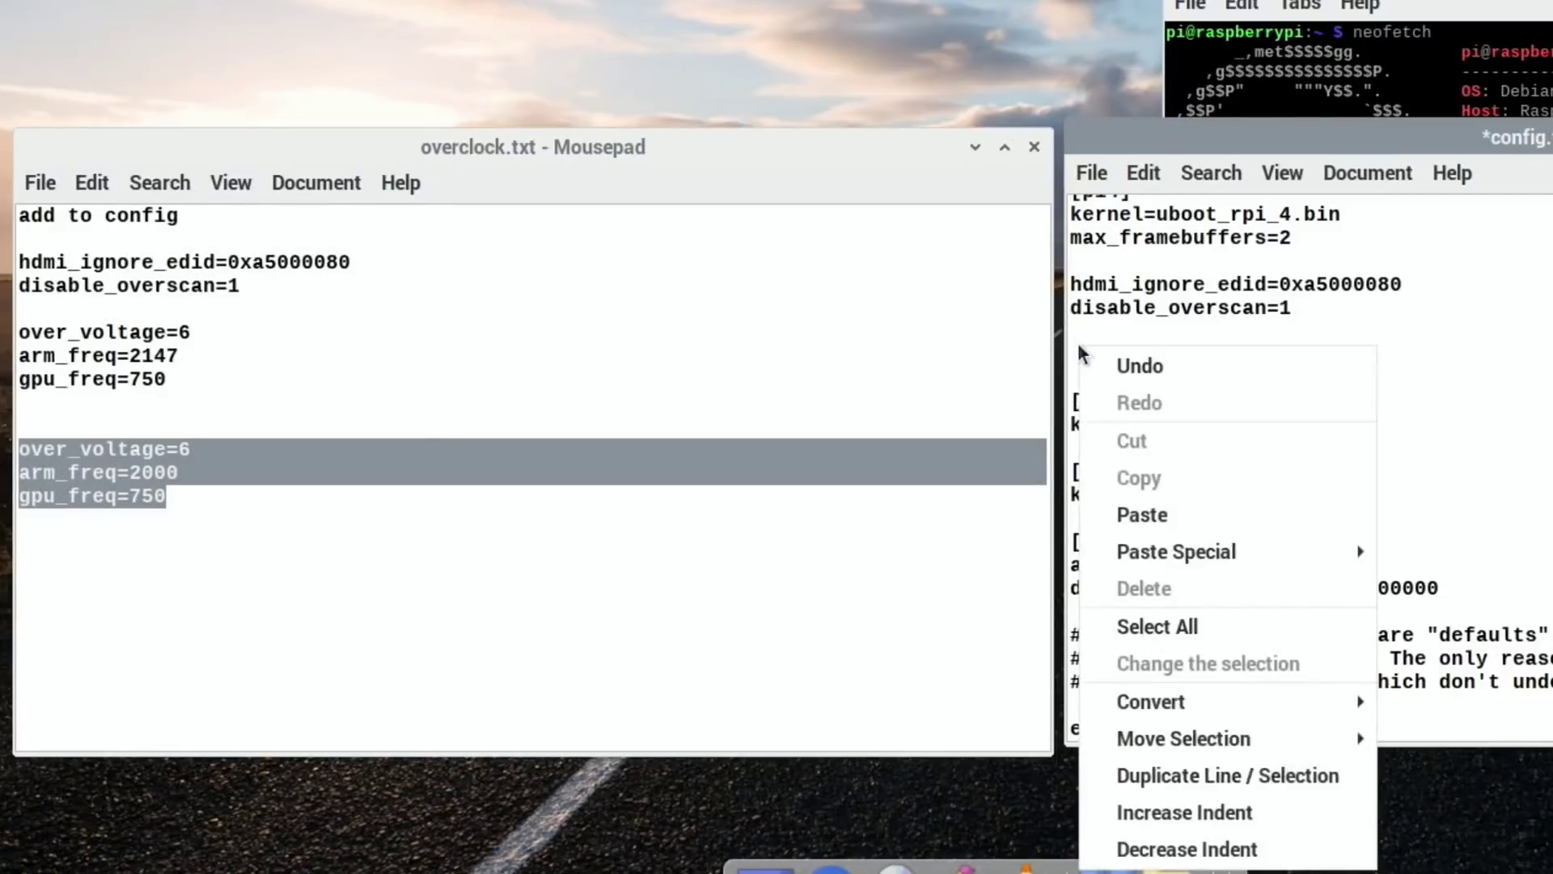
left_click(1130, 513)
key("Up")
key("Up")
key("Up")
key("BackSpace")
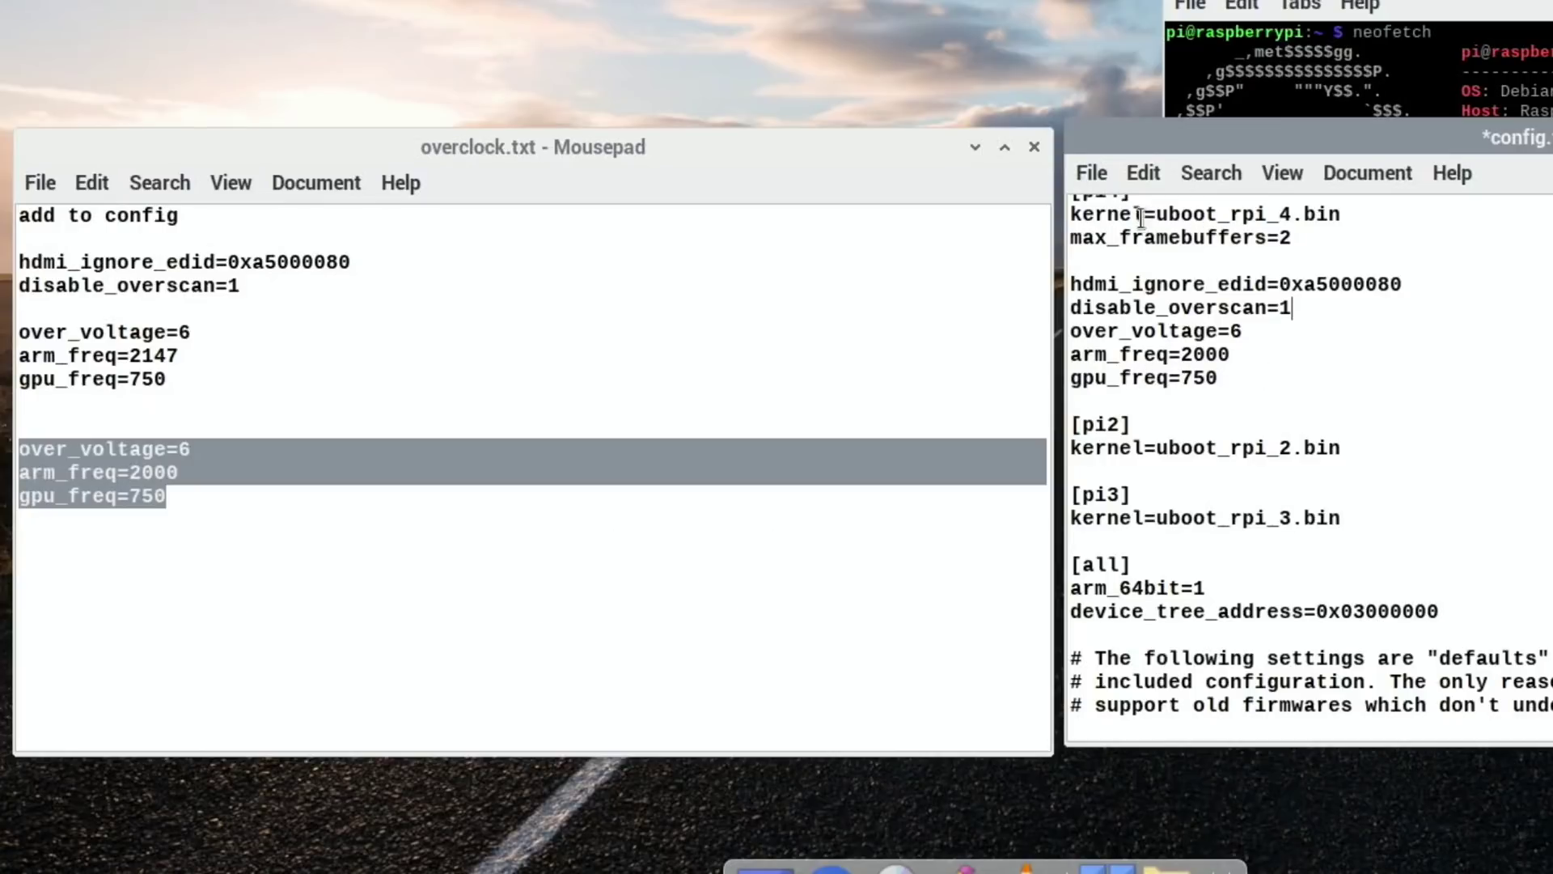
Save config.txt and close the editor and terminal windows.
left_click(1105, 177)
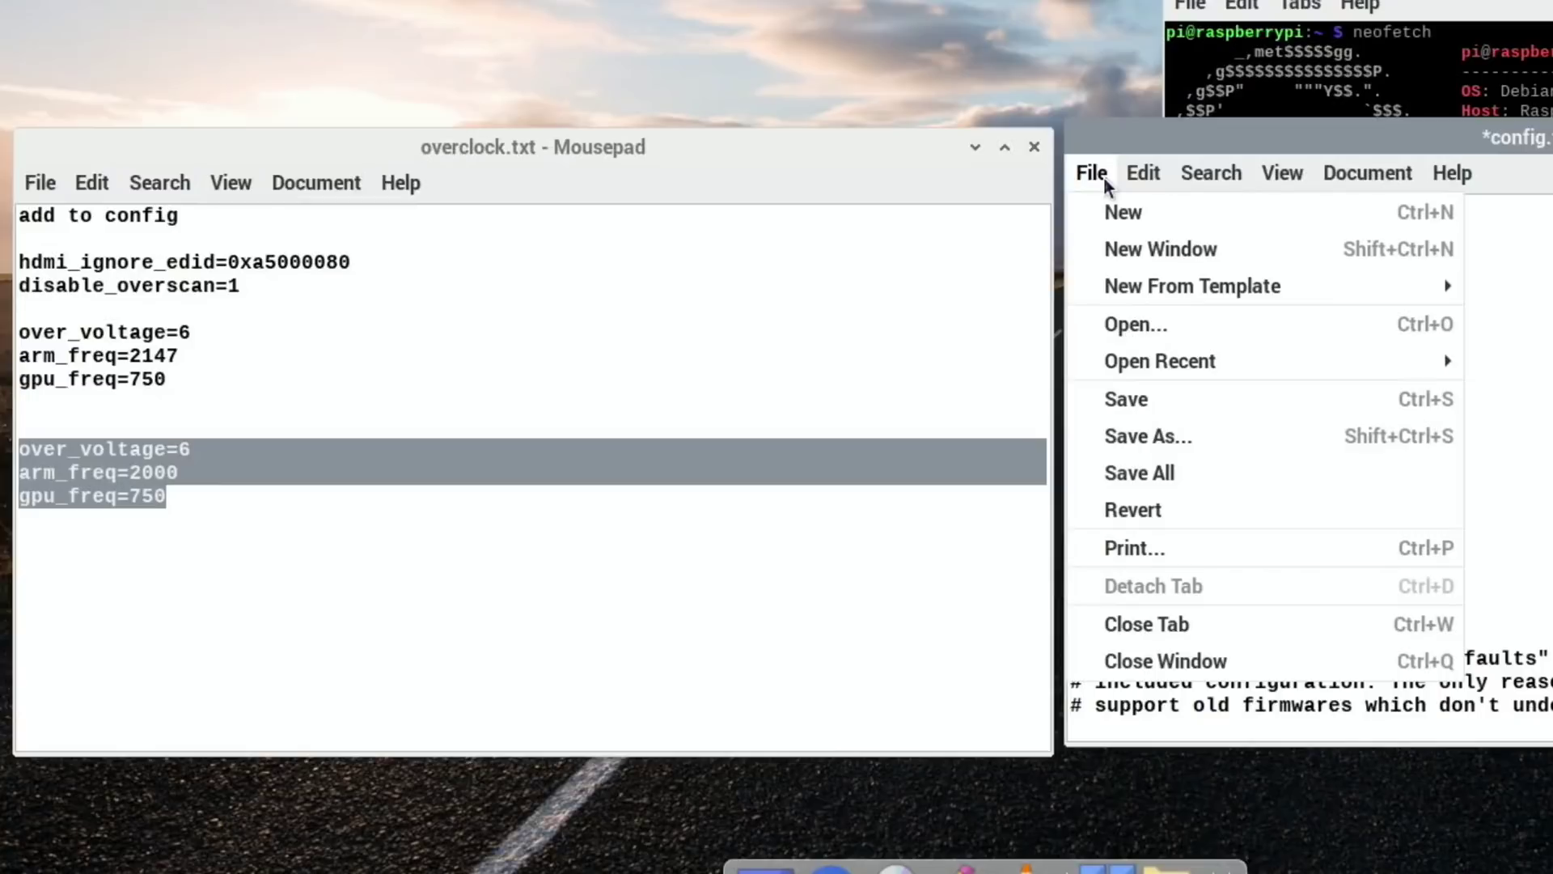
left_click(1136, 397)
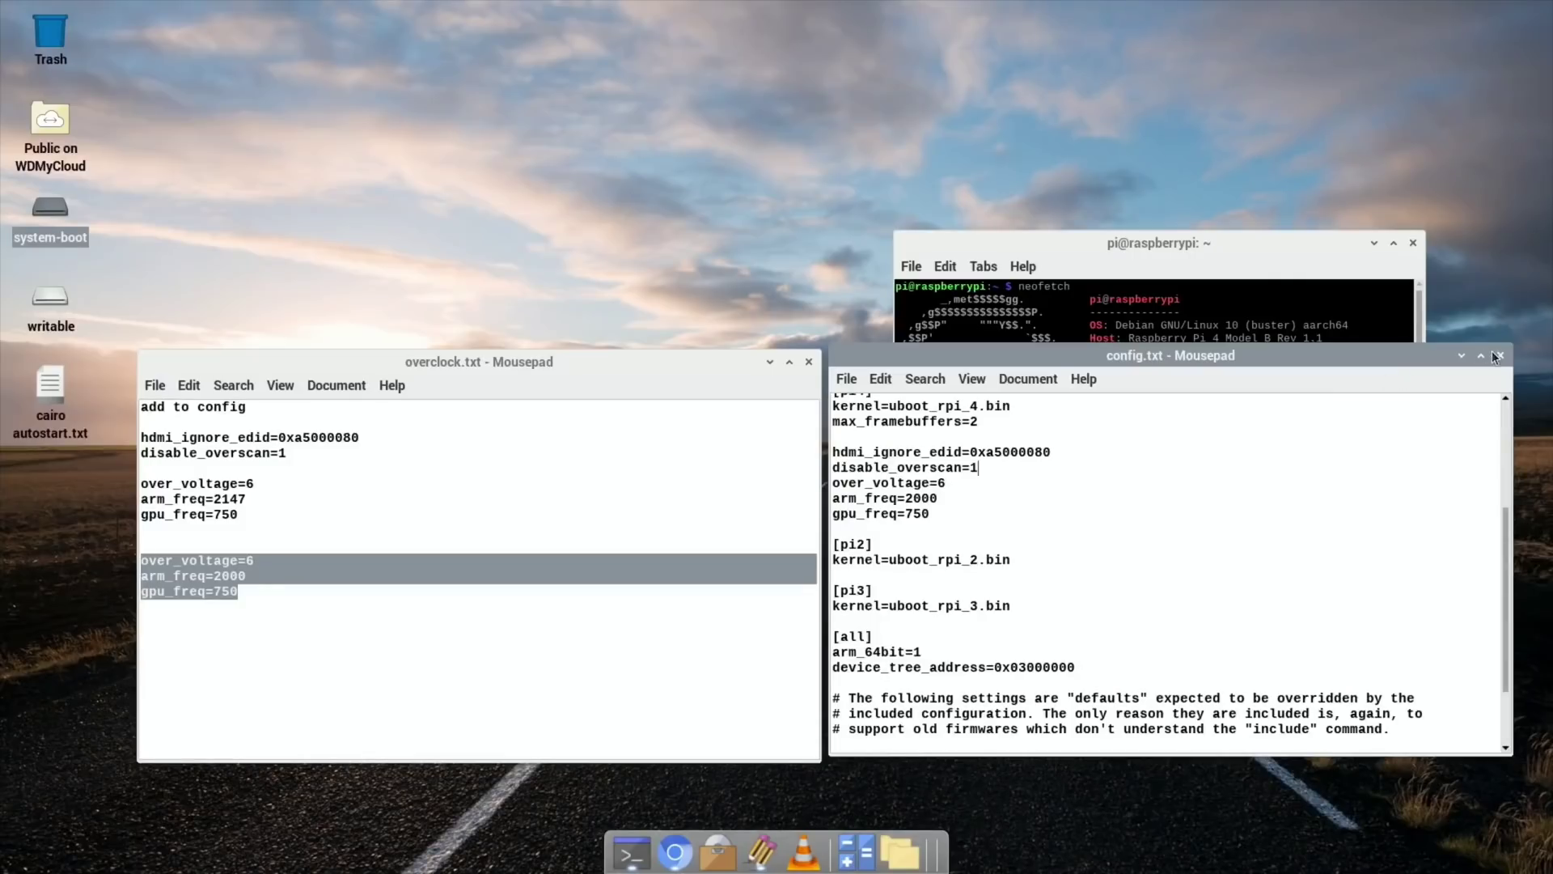
left_click(1497, 356)
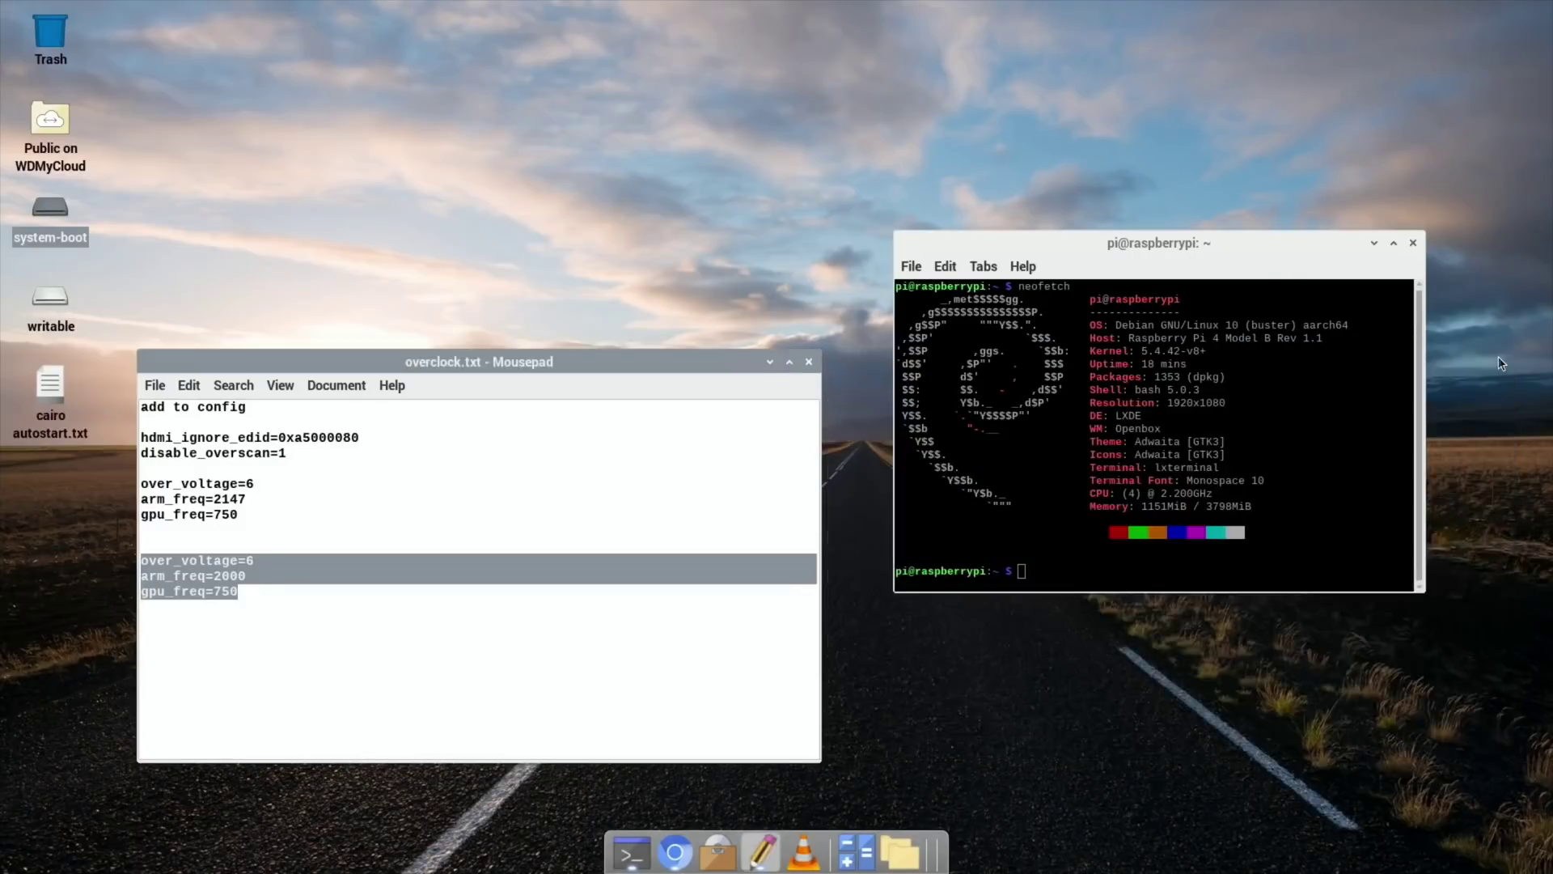
left_click(809, 361)
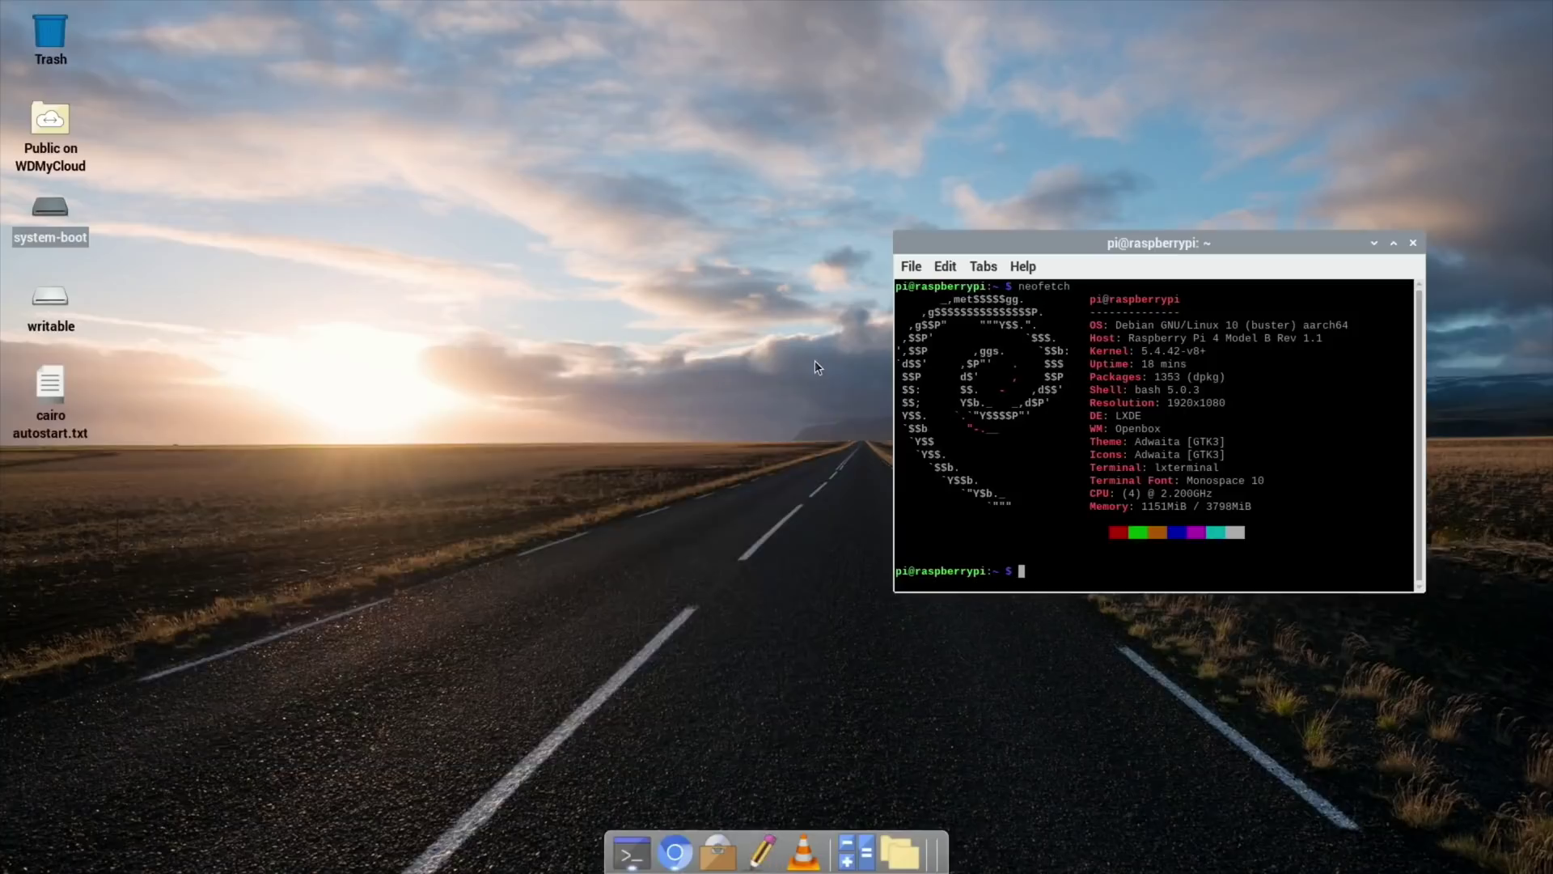
left_click(1413, 244)
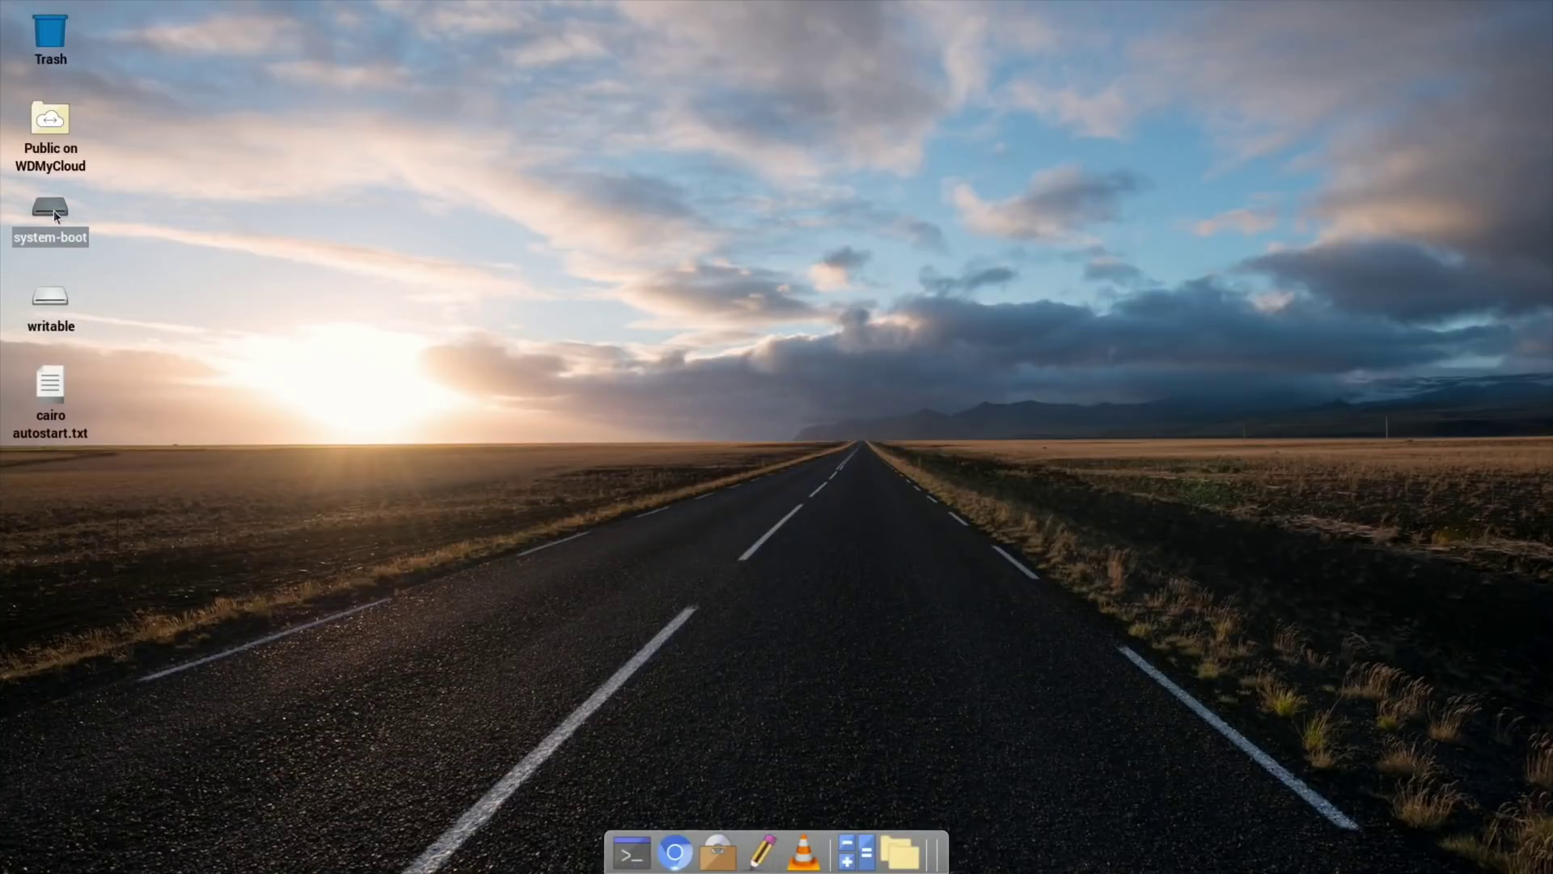
mouse_move(944, 4)
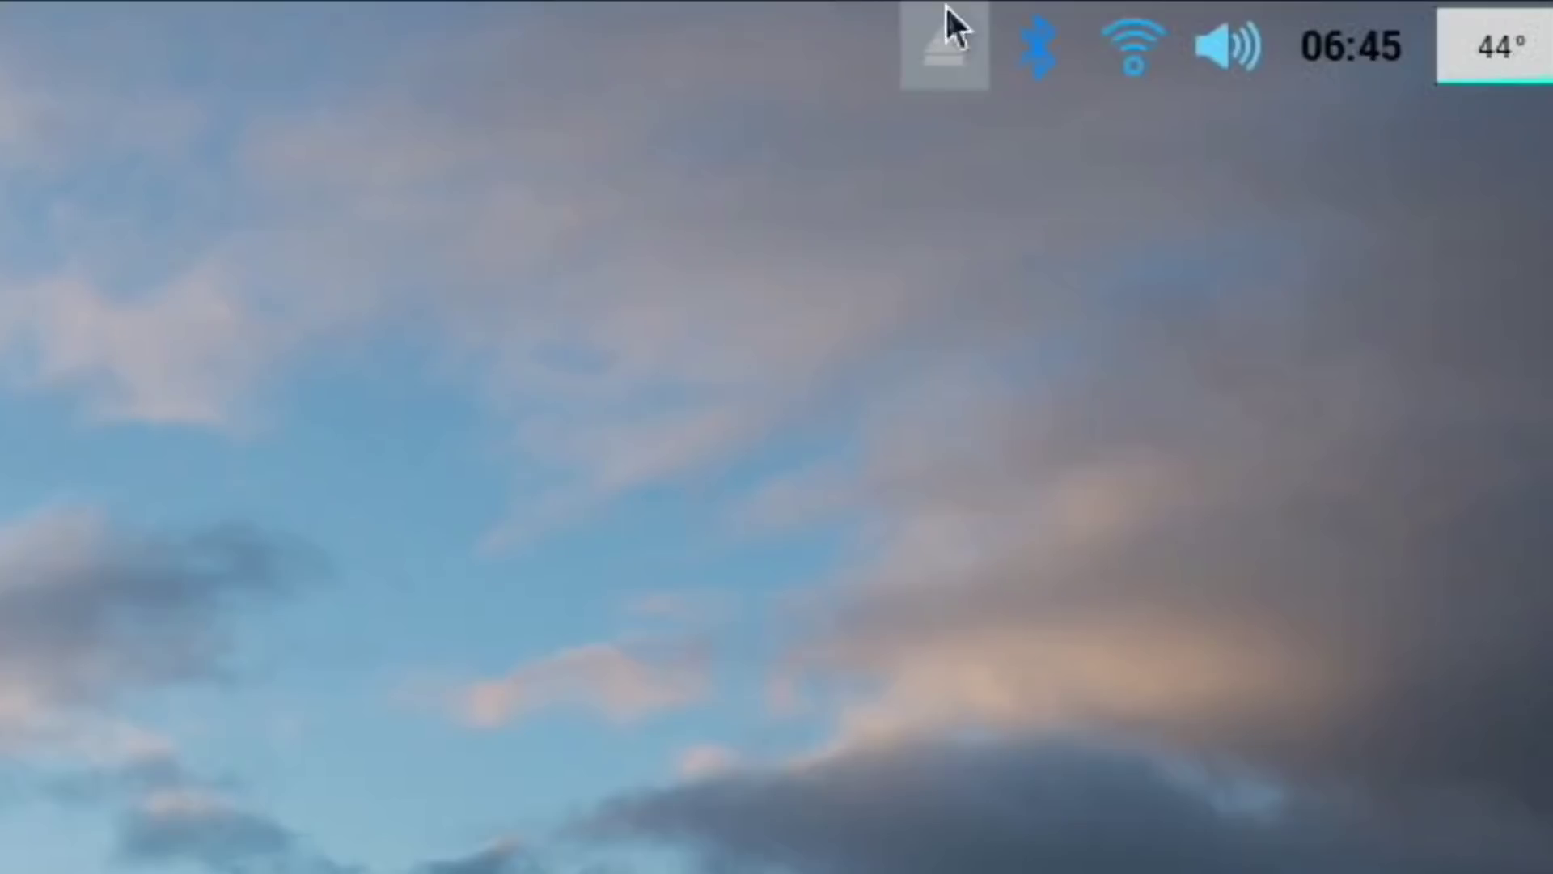
left_click(953, 42)
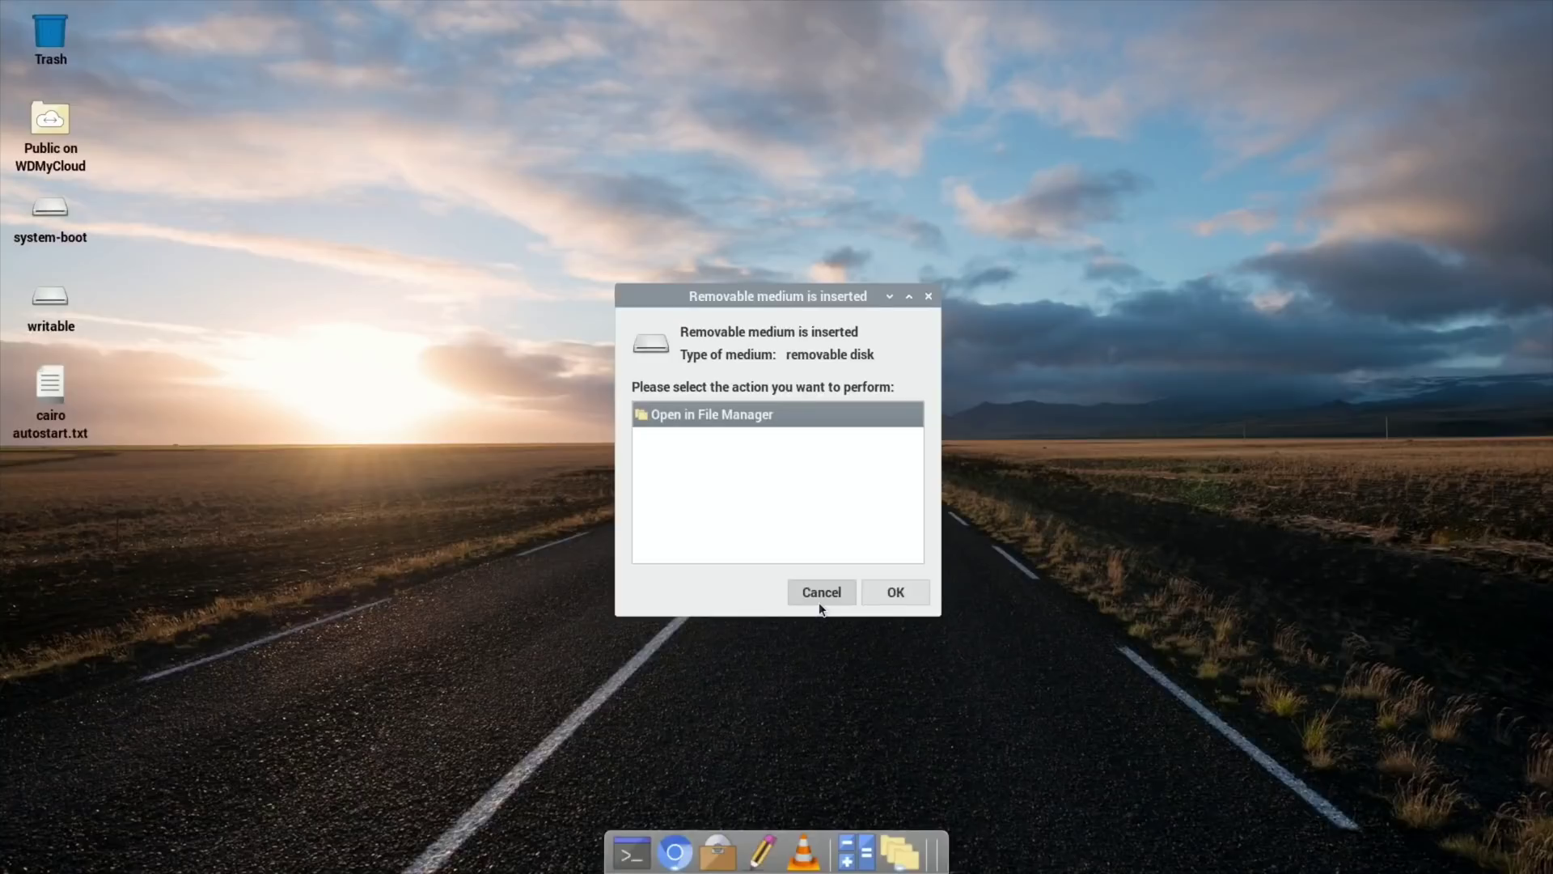
left_click(812, 591)
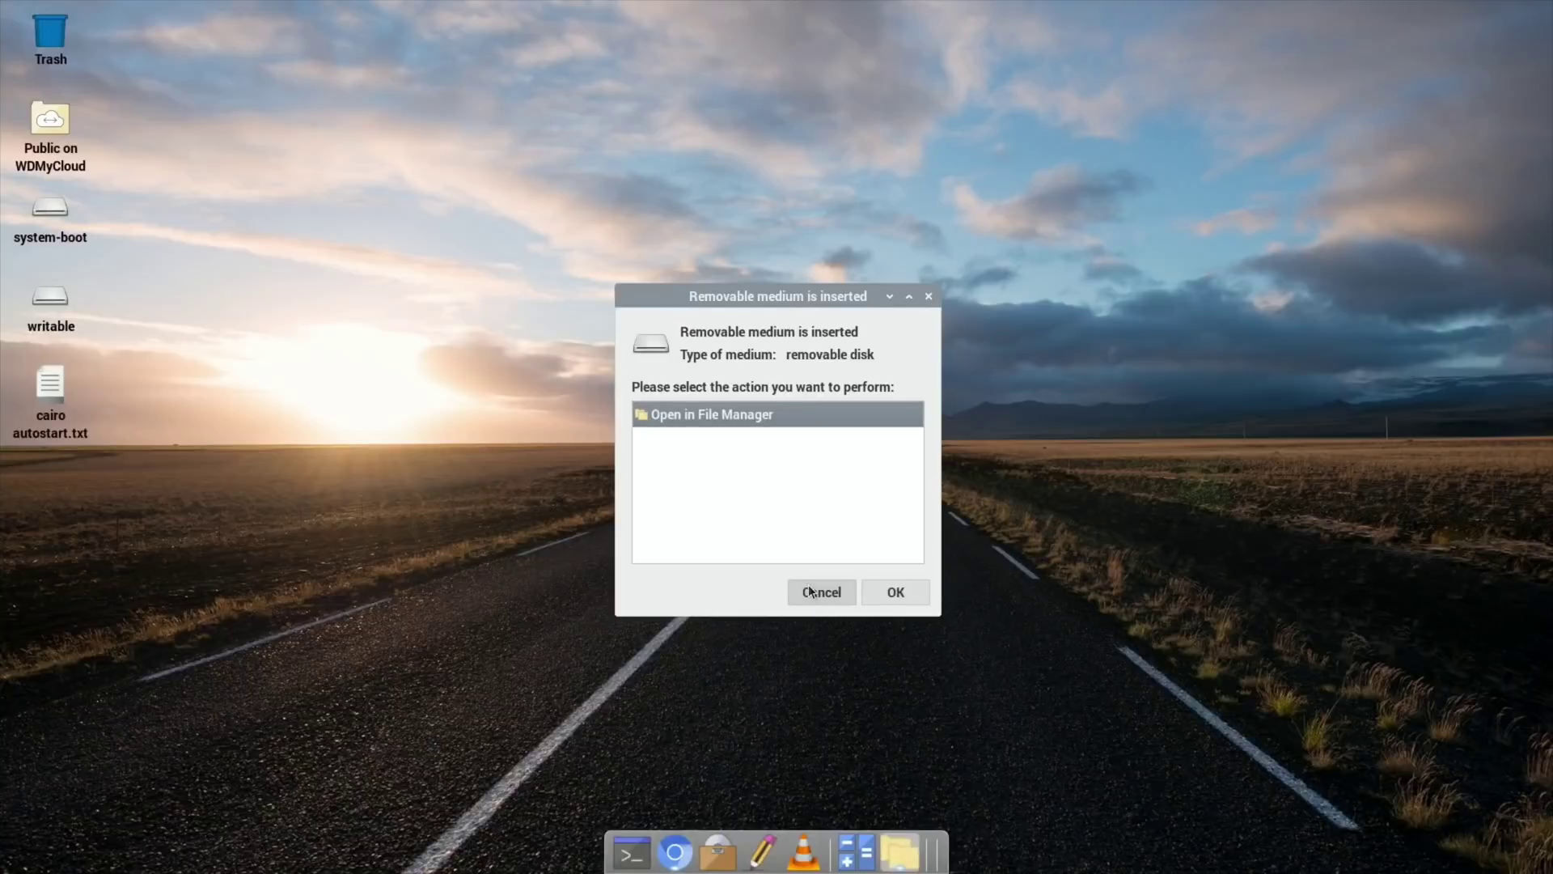
Open overclock.txt from WDMyCloud Public > ALL PI and config.txt from the system-boot card.
double_click(72, 215)
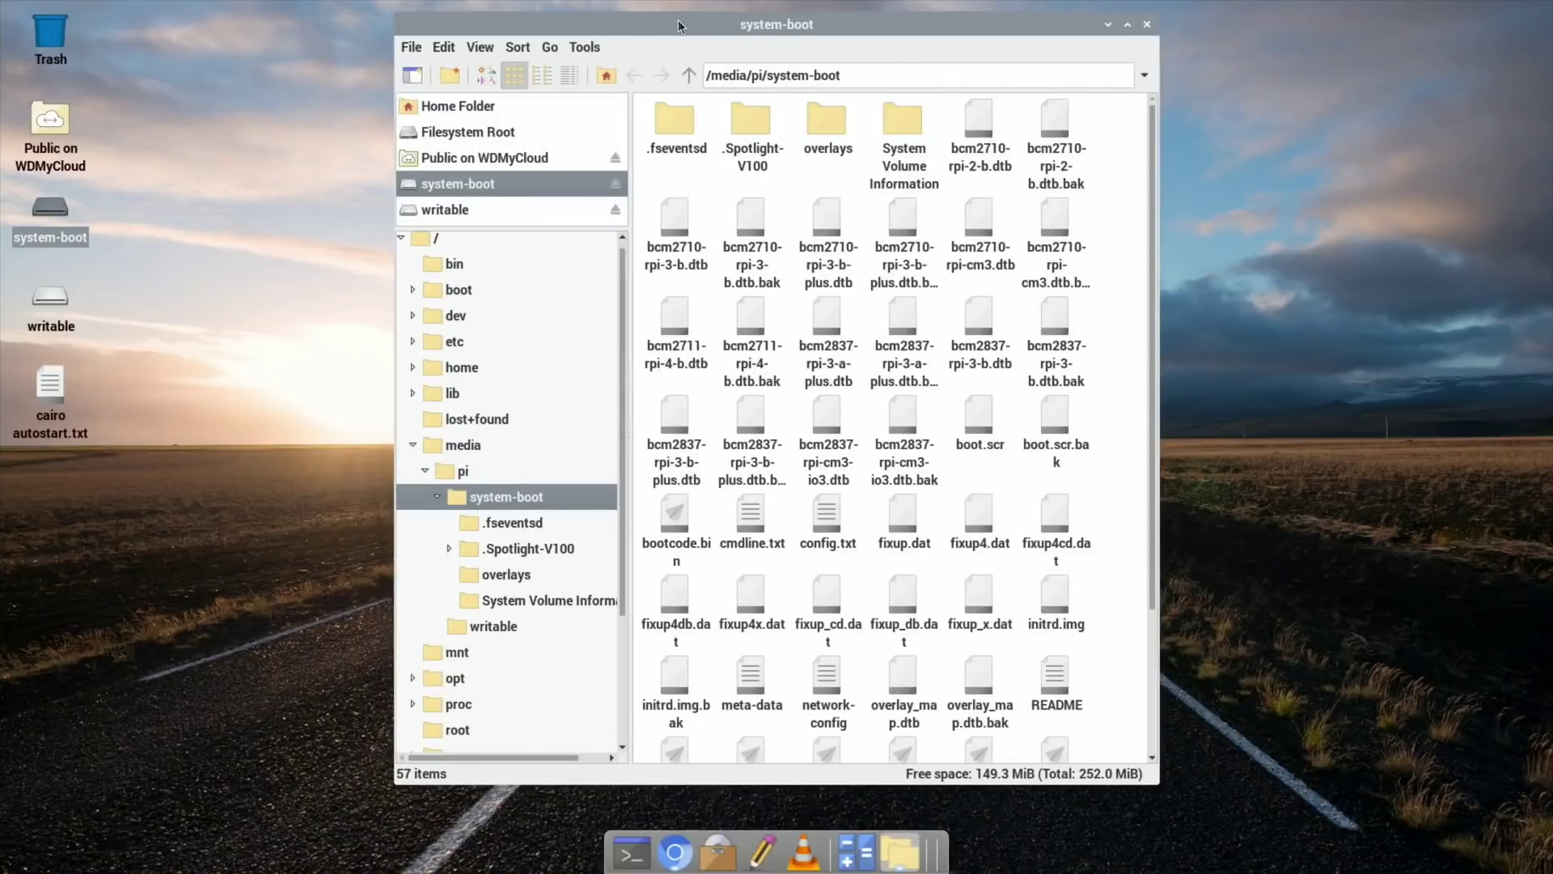
left_click_drag(679, 27, 986, 29)
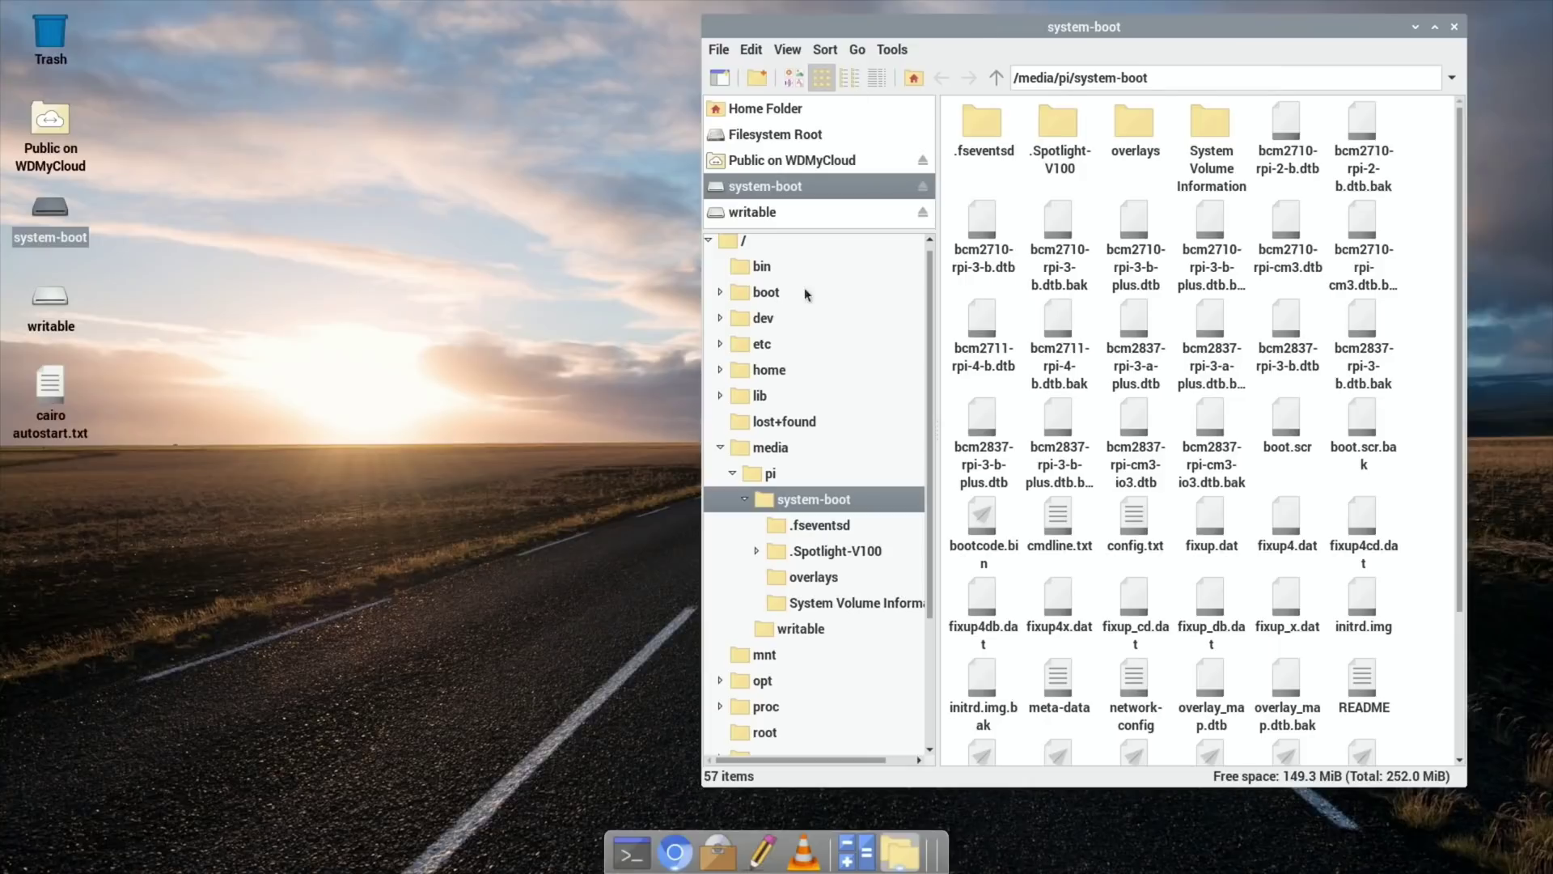
double_click(44, 123)
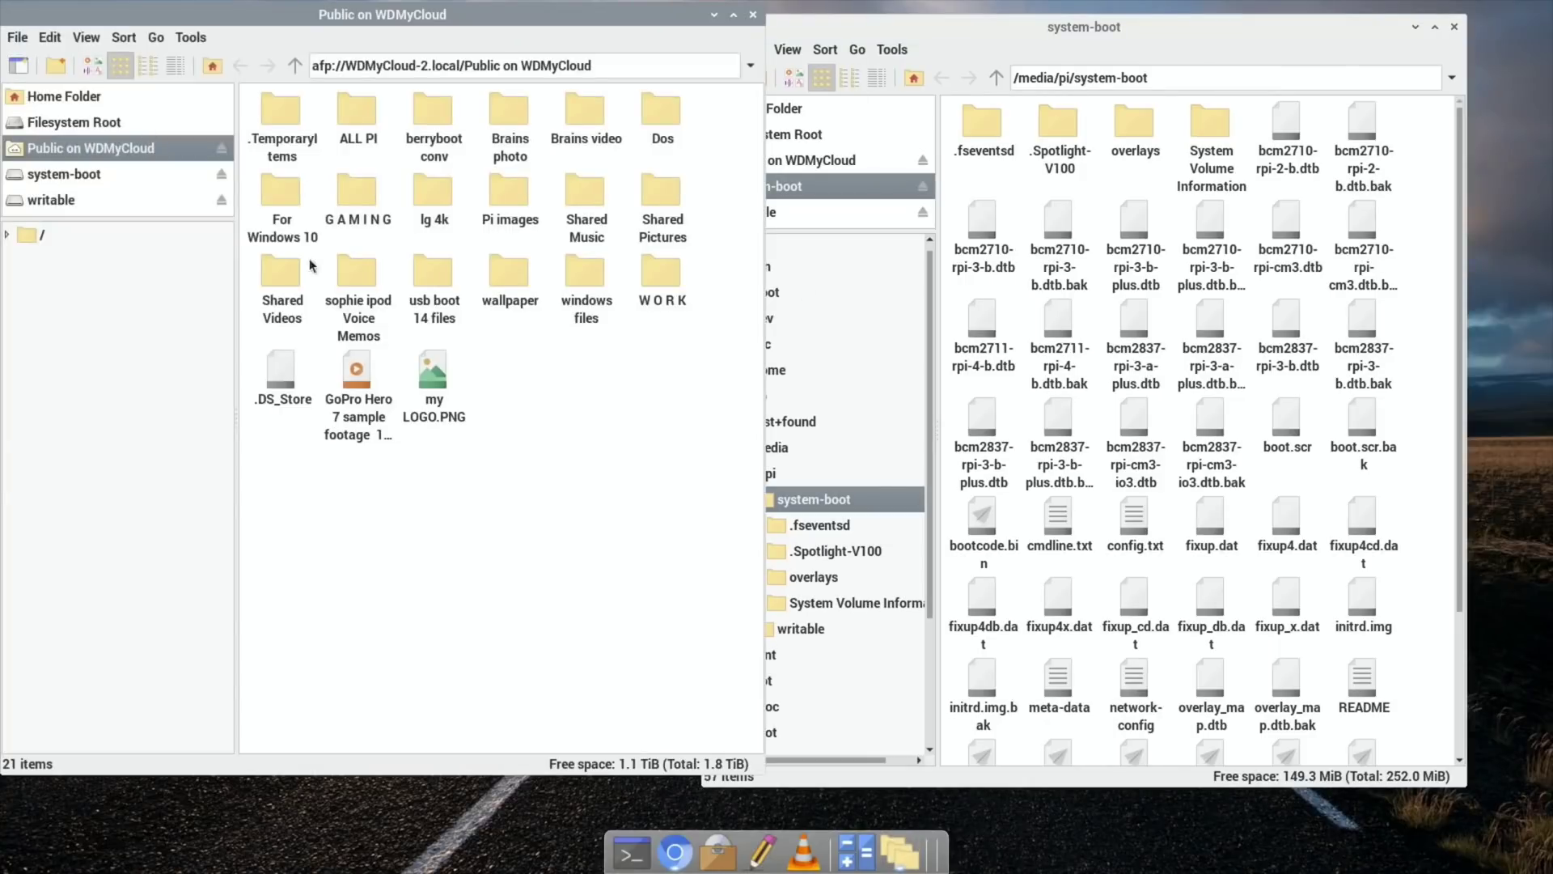
double_click(365, 110)
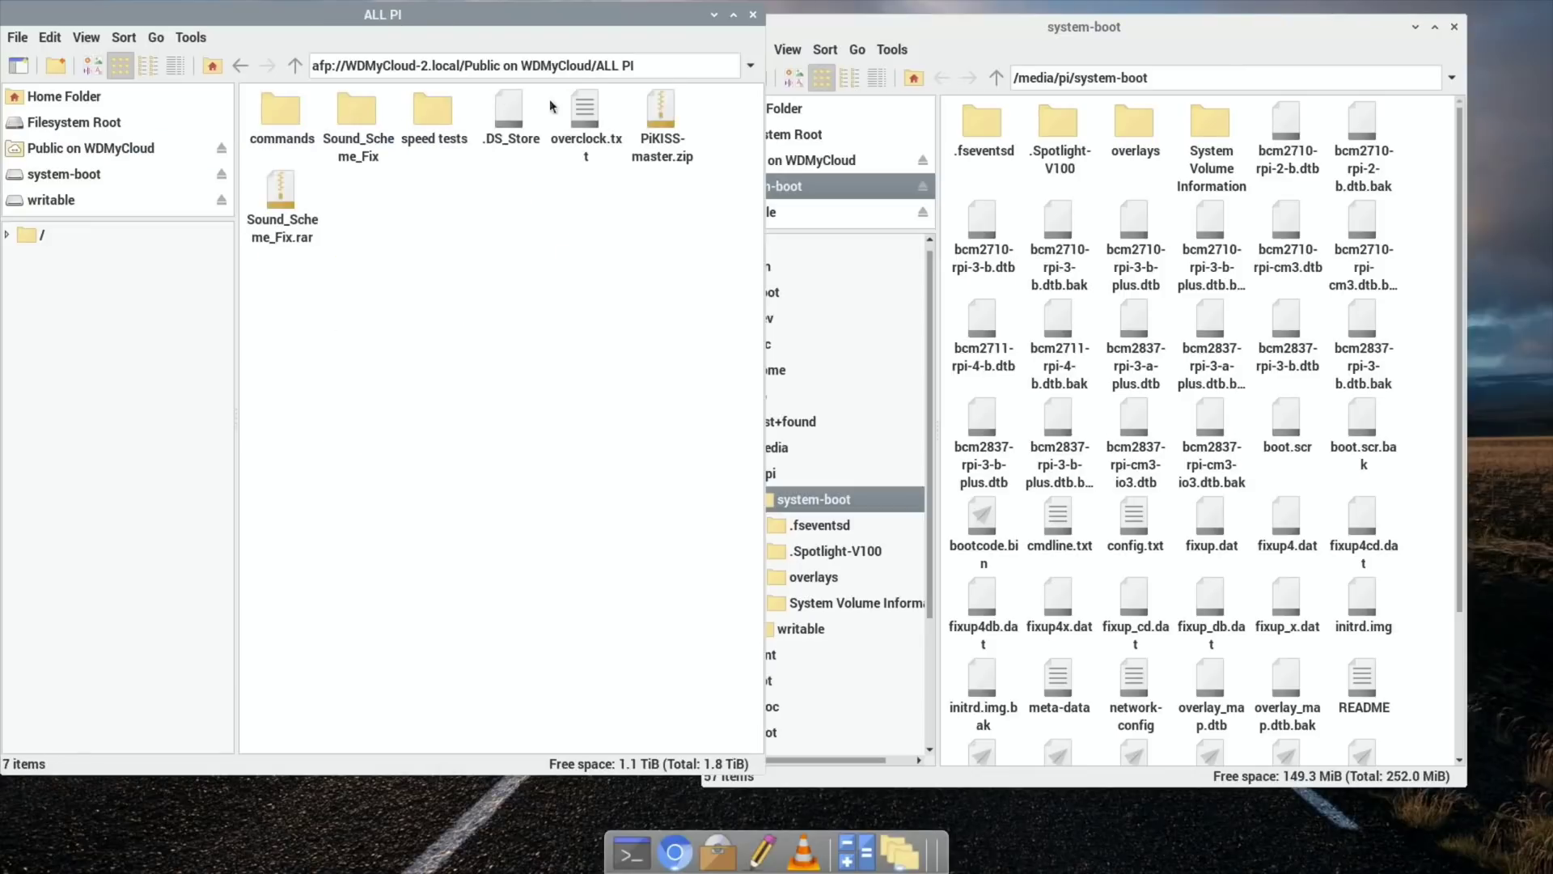
double_click(584, 111)
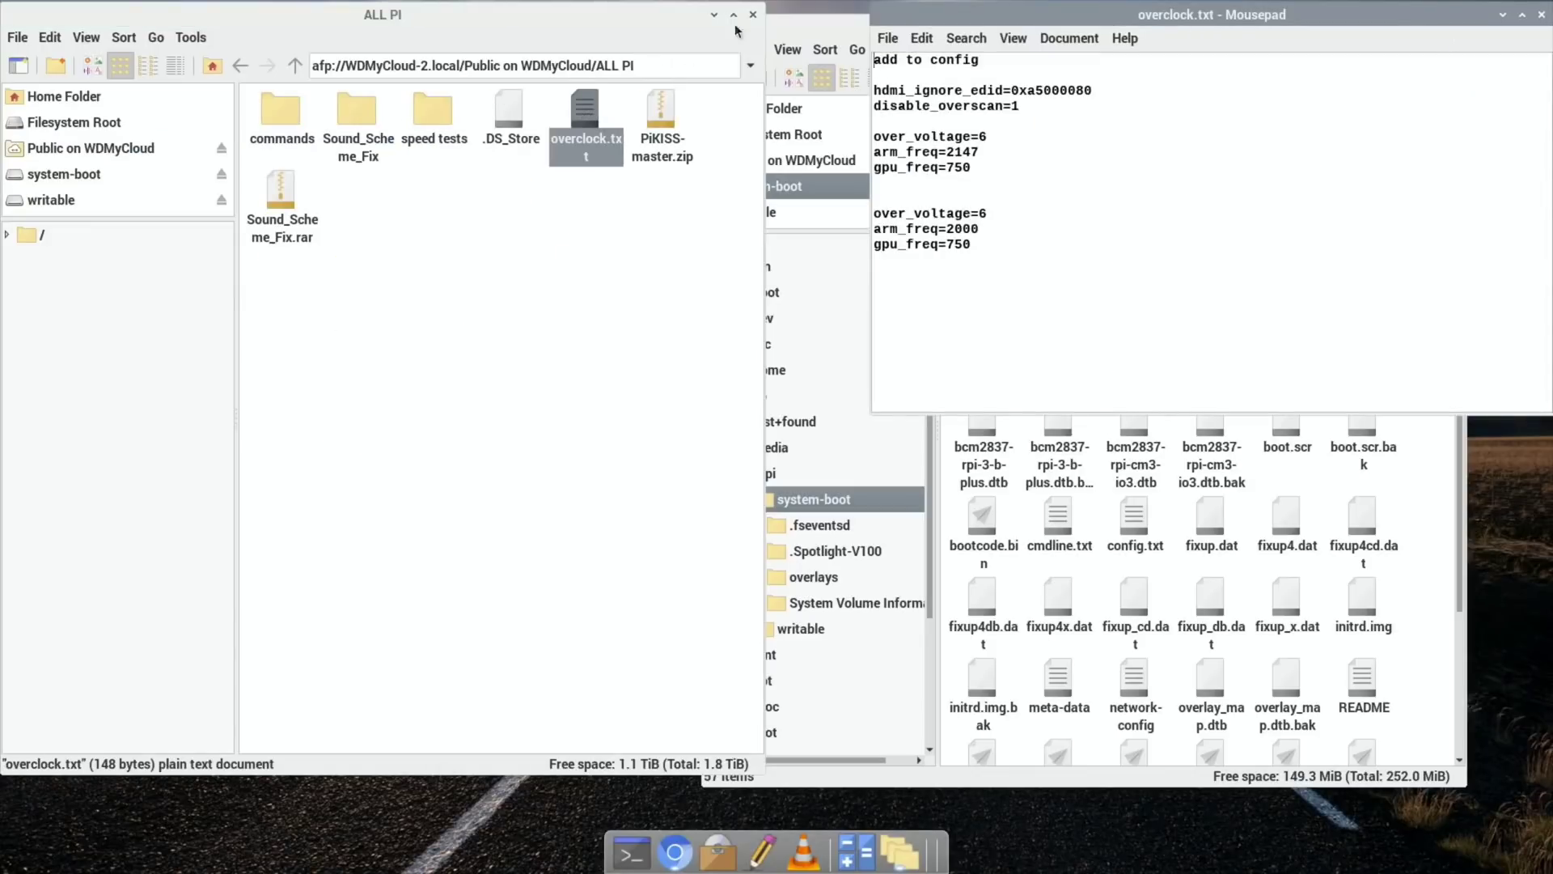
left_click(752, 14)
left_click_drag(1308, 13, 446, 151)
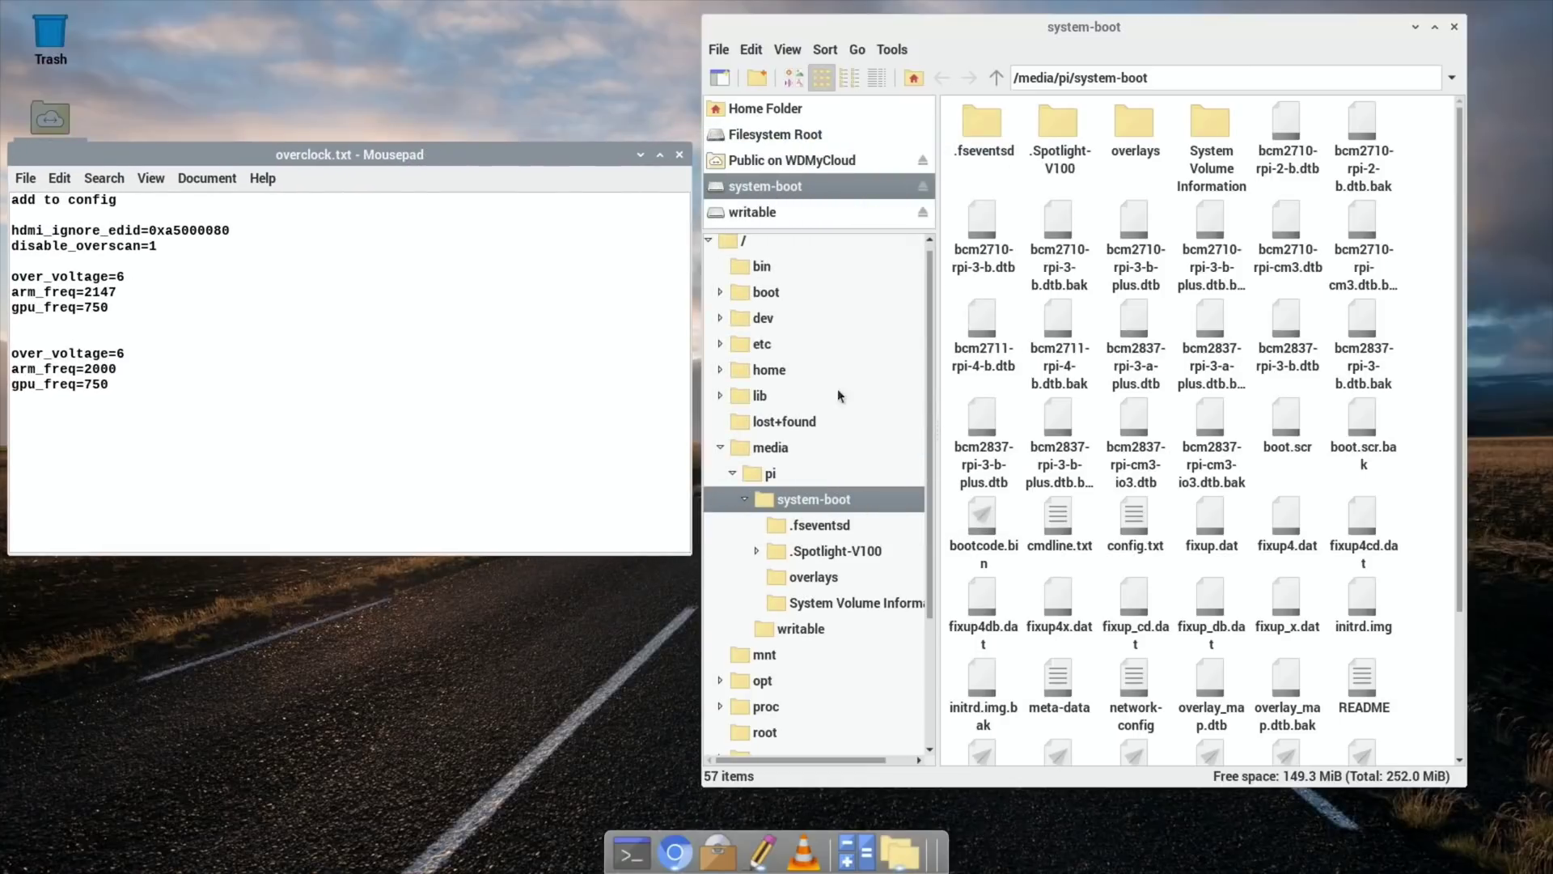
left_click(1131, 521)
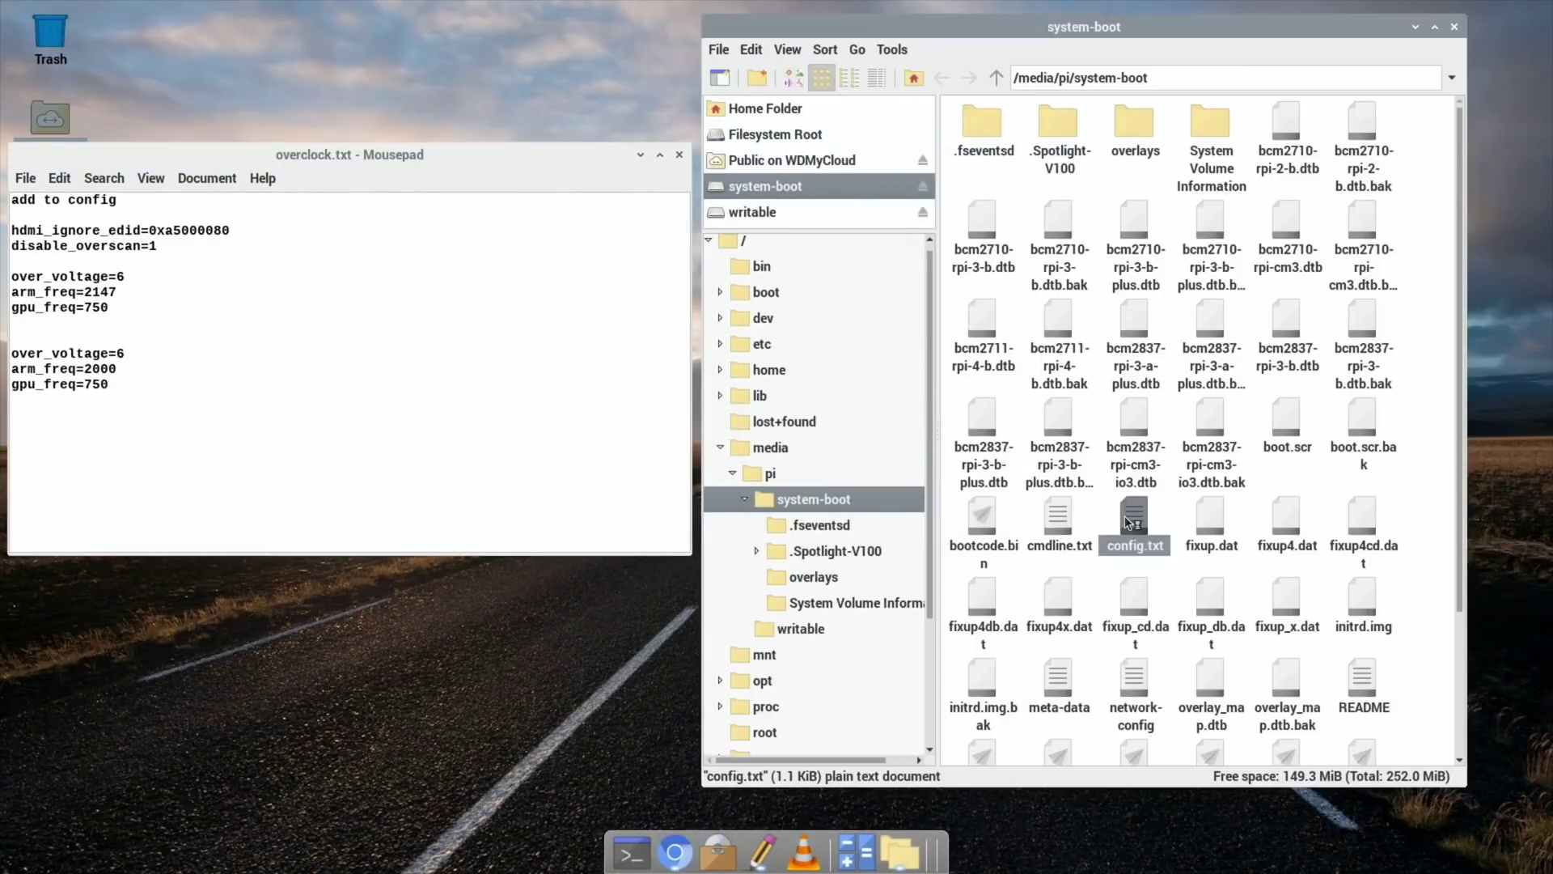
double_click(1133, 522)
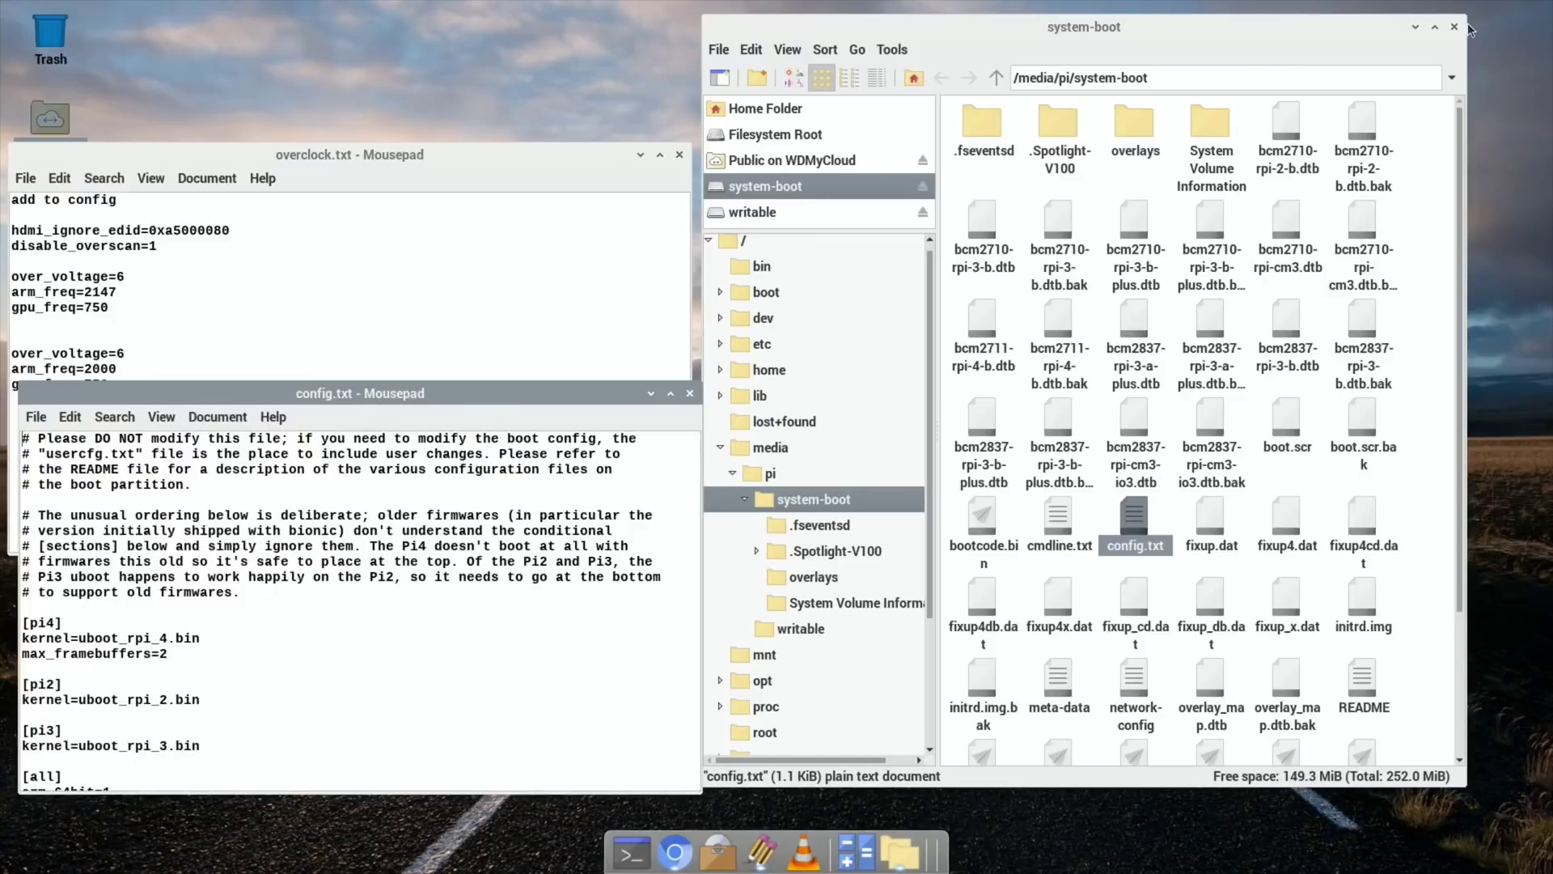
Close the file manager and copy the notes' lines from hdmi_ignore_edid through gpu_freq=750.
left_click(1453, 27)
left_click_drag(360, 393, 1043, 156)
scroll(784, 364, "down", 4)
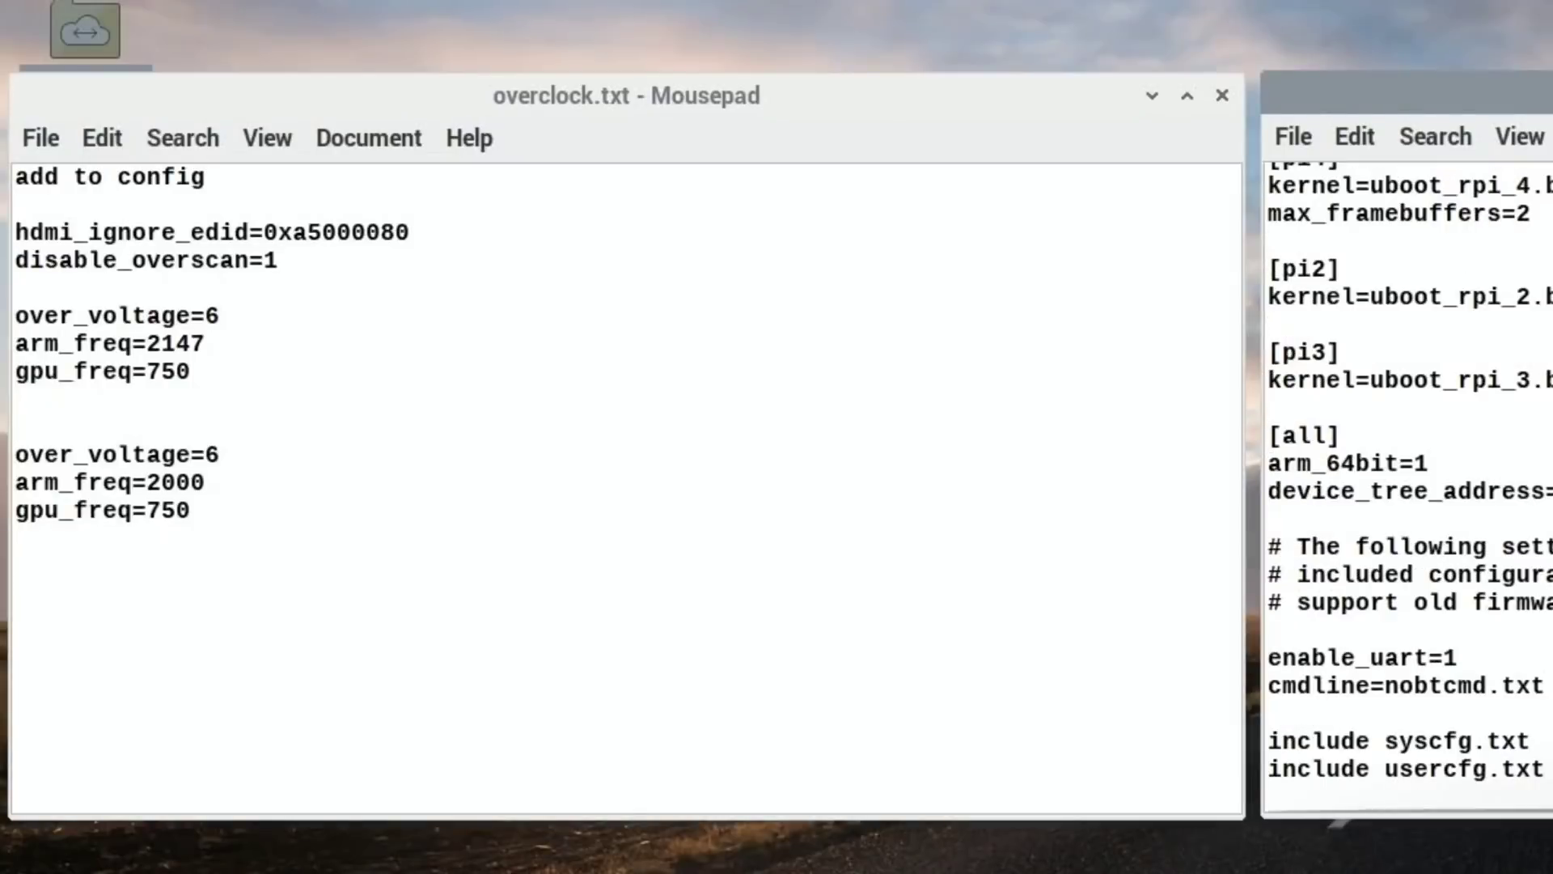
scroll(1408, 485, "up", 5)
scroll(1408, 485, "down", 5)
scroll(1407, 485, "up", 5)
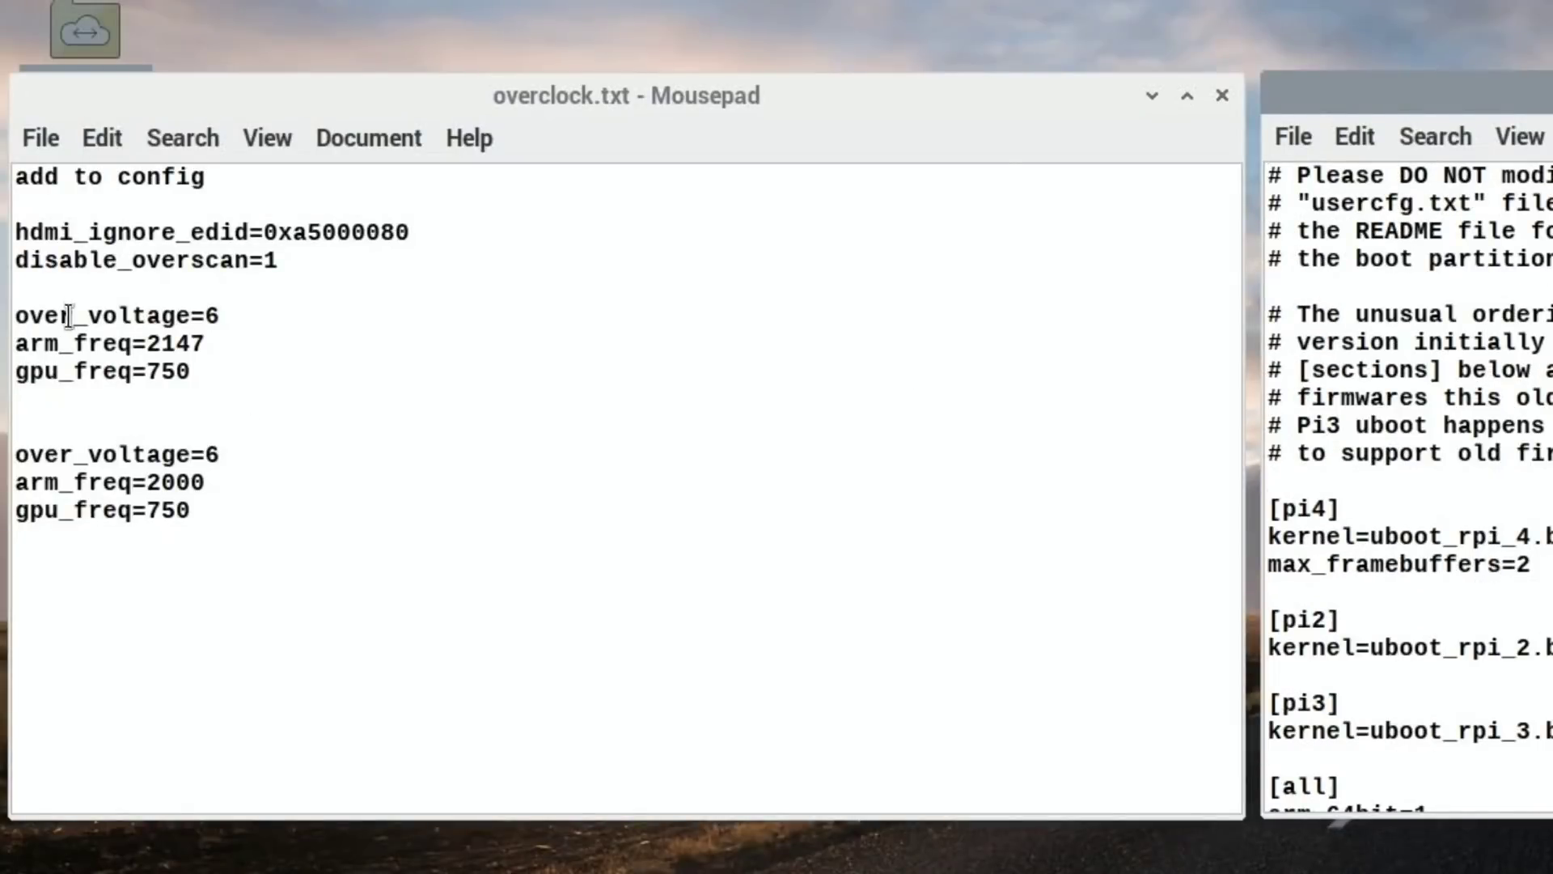
left_click(15, 232)
left_click_drag(14, 232, 183, 360)
right_click(166, 350)
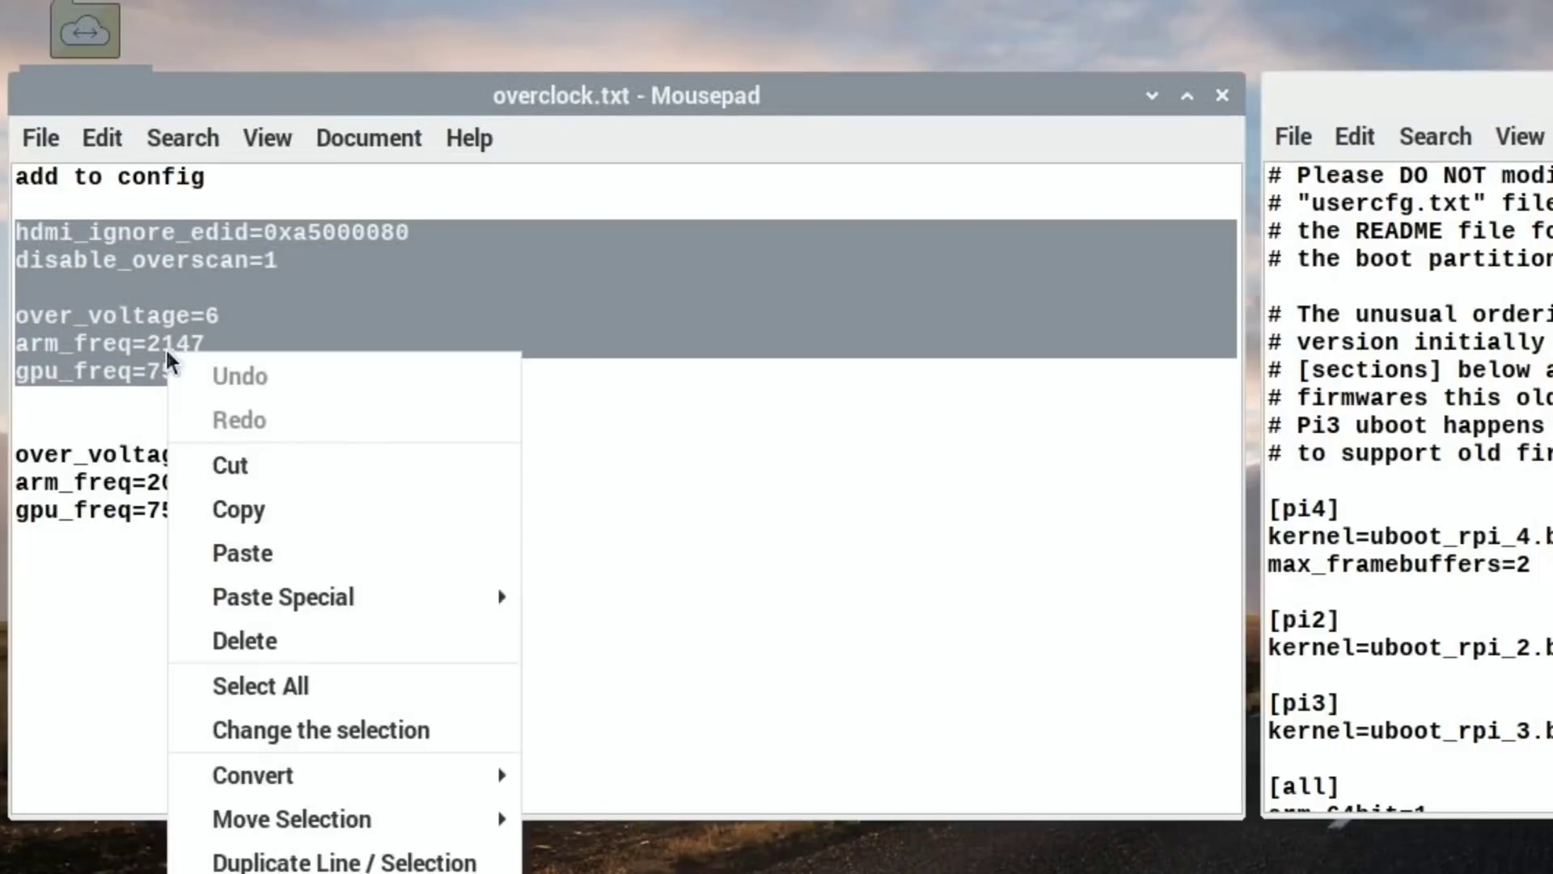
left_click(249, 510)
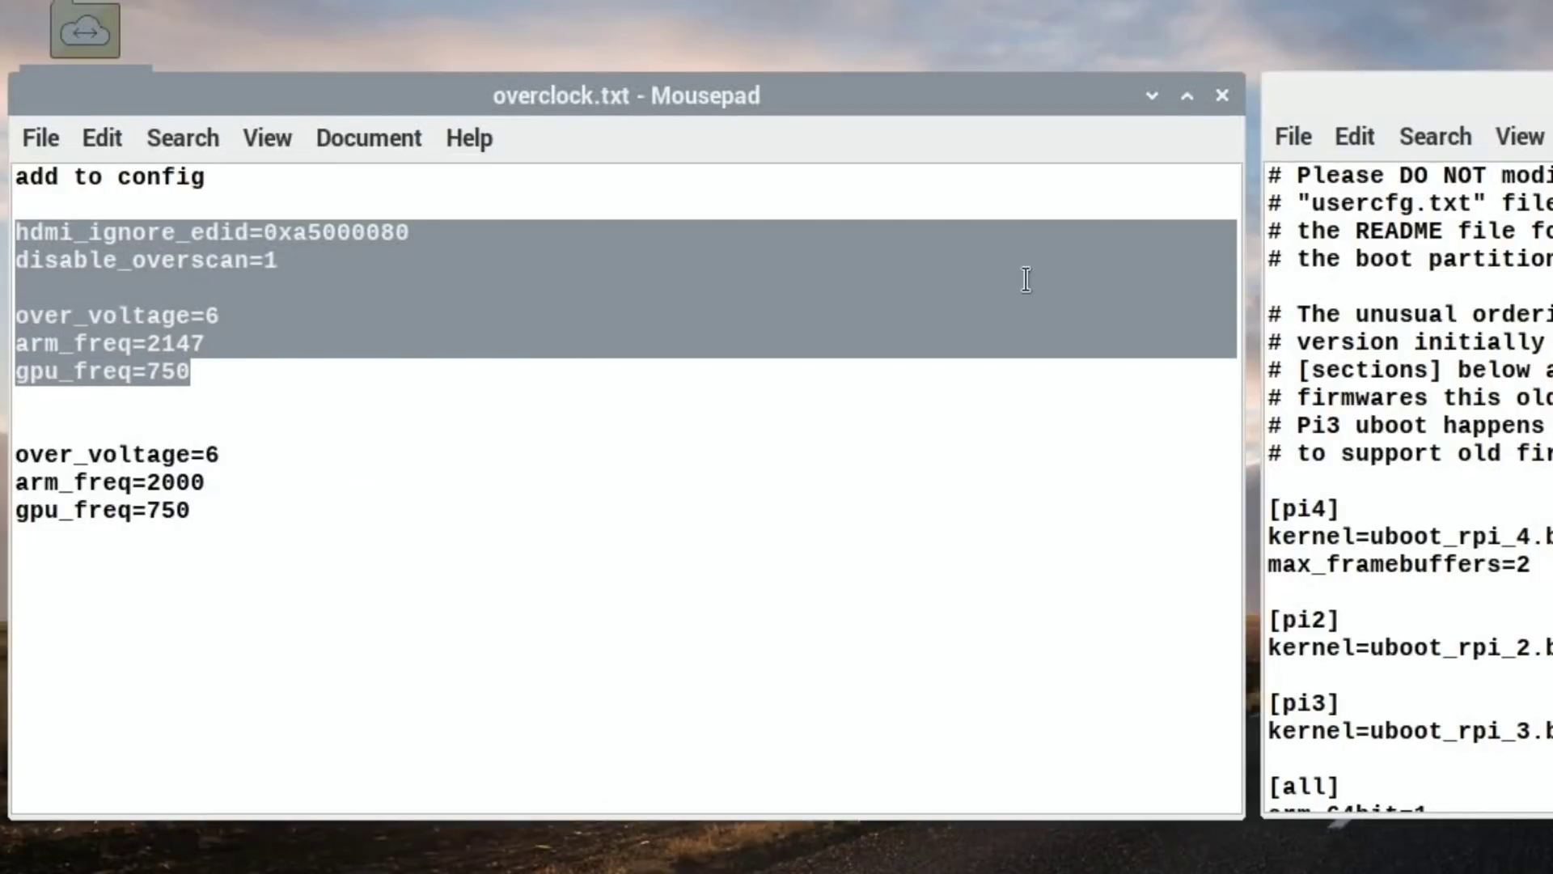
Paste those settings into config.txt below its comment header.
left_click(1308, 285)
key("Return")
key("Return")
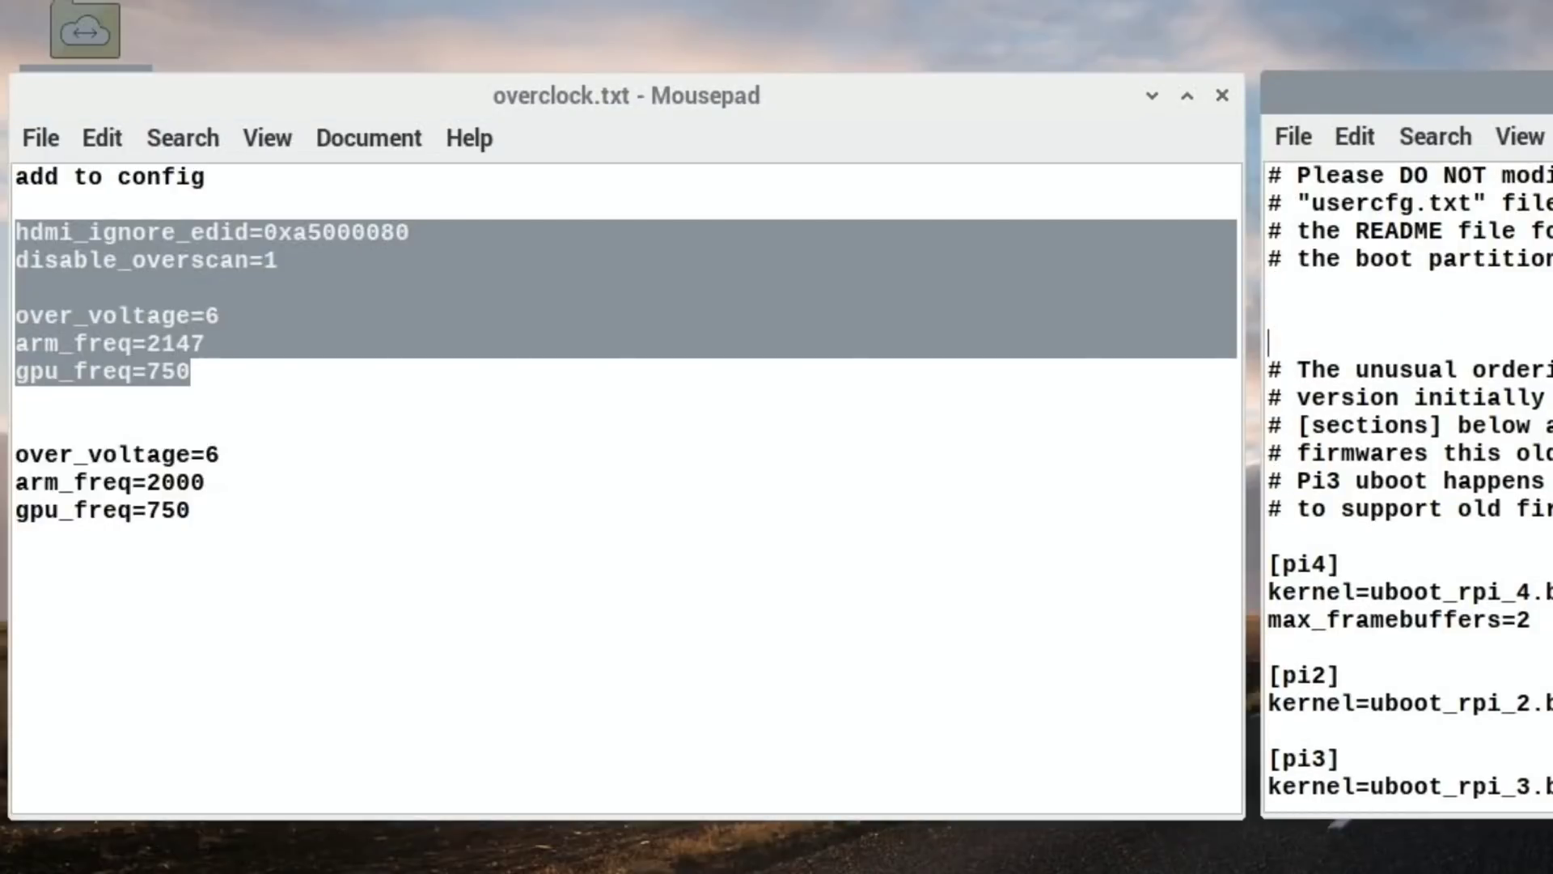
right_click(1271, 322)
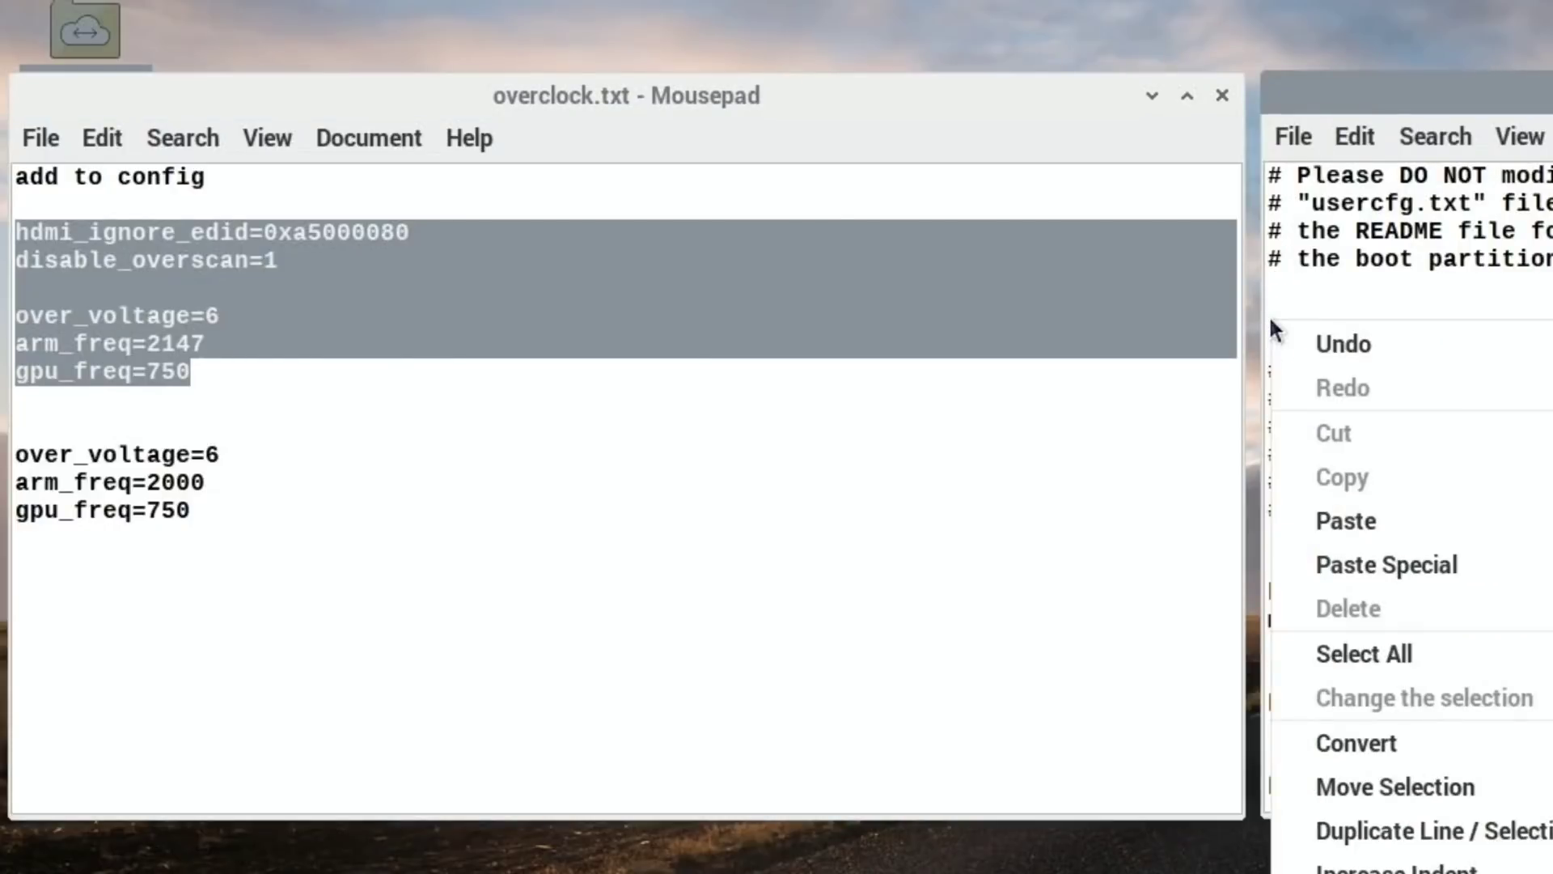
left_click(1346, 520)
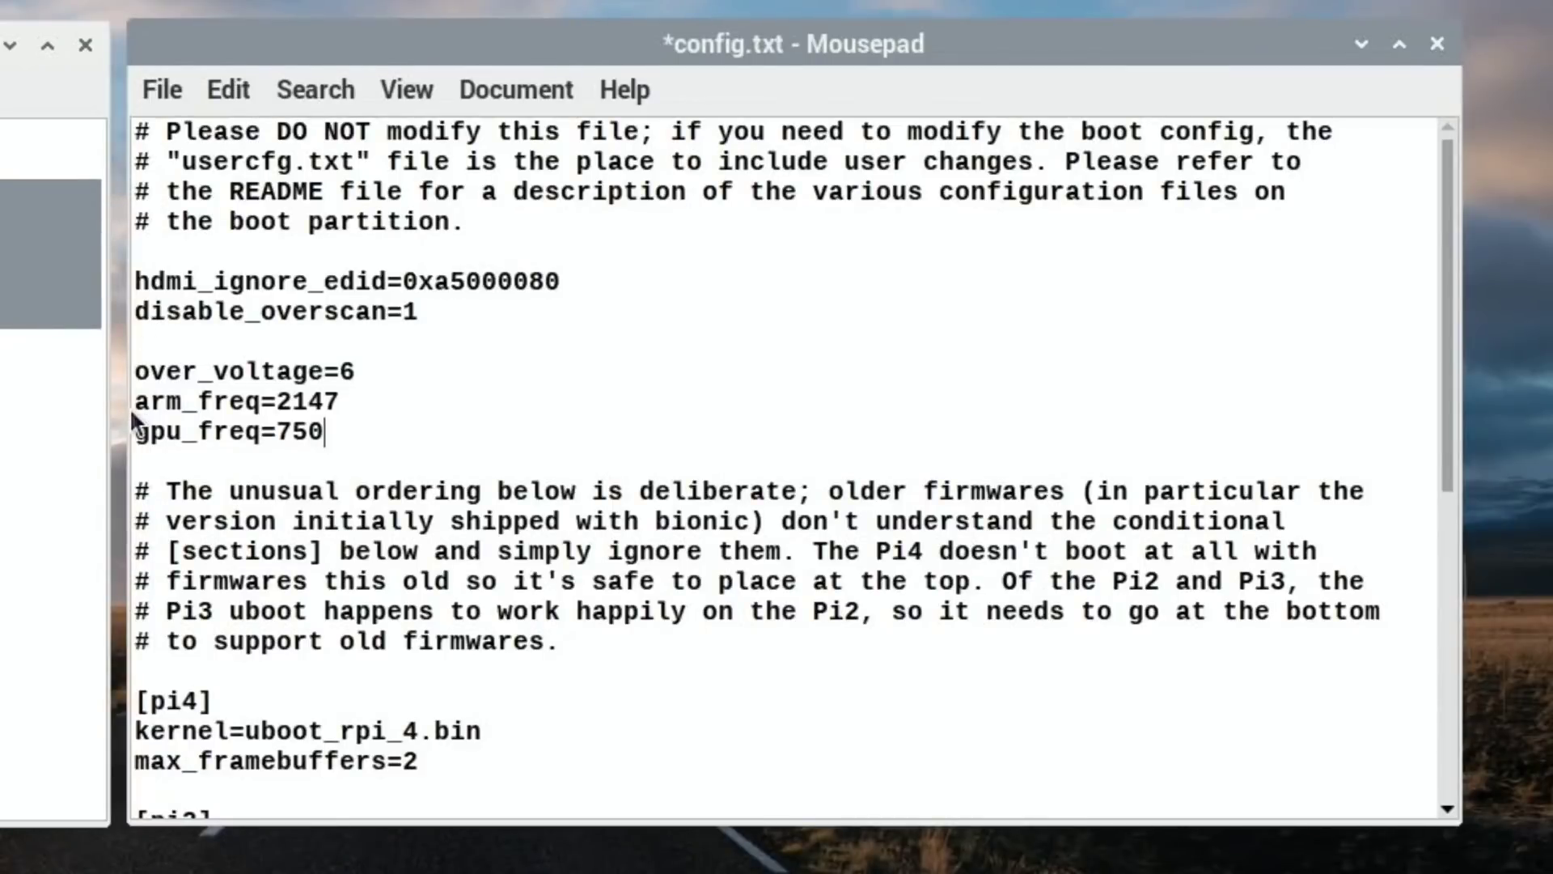
scroll(165, 483, "down", 3)
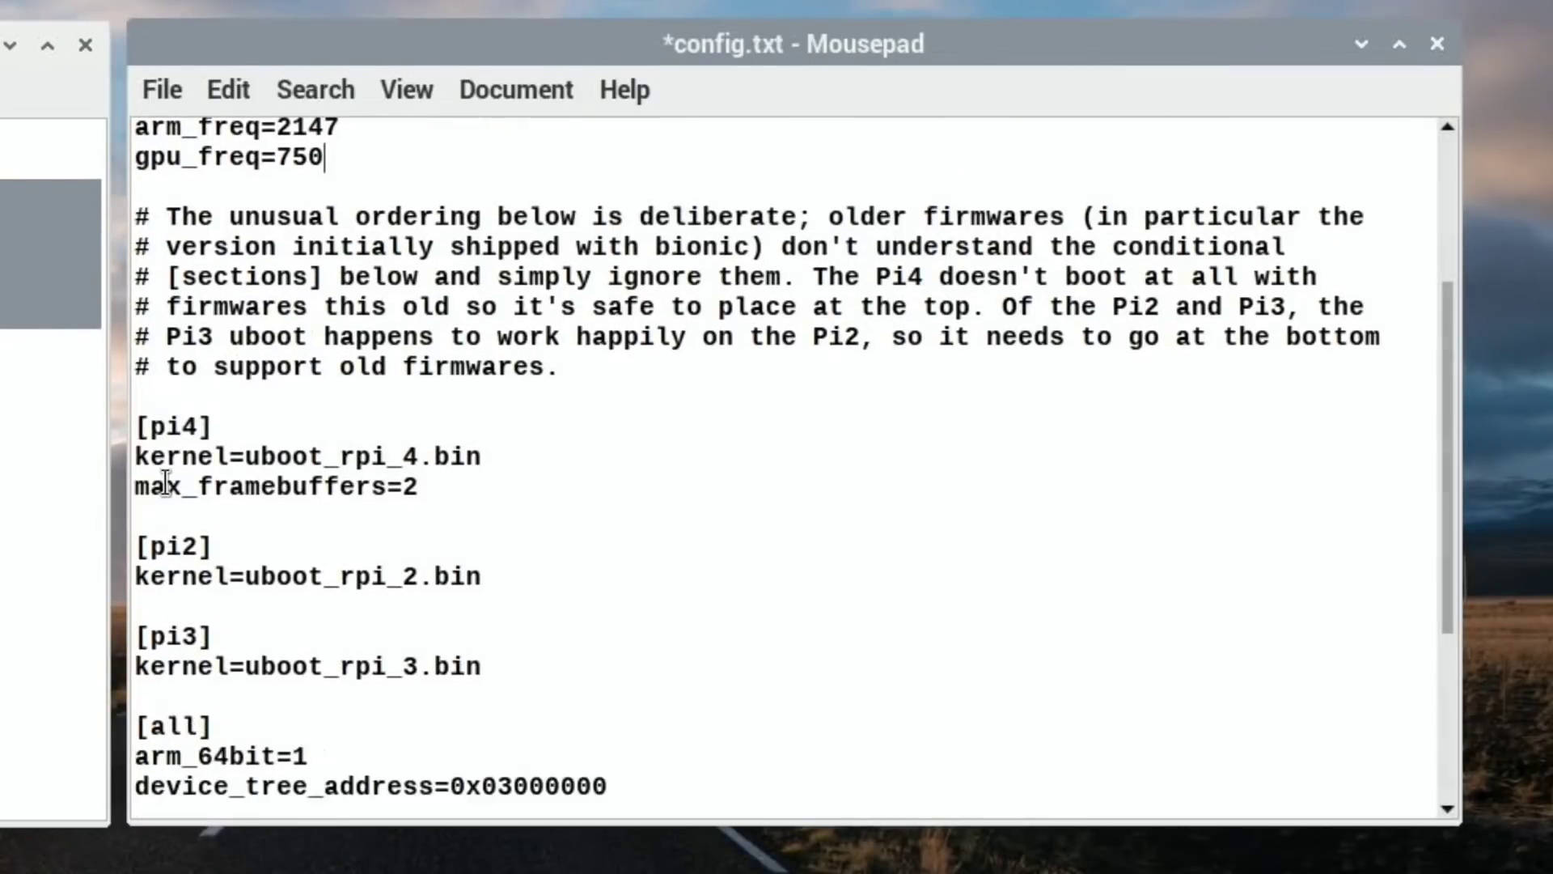
scroll(165, 483, "down", 4)
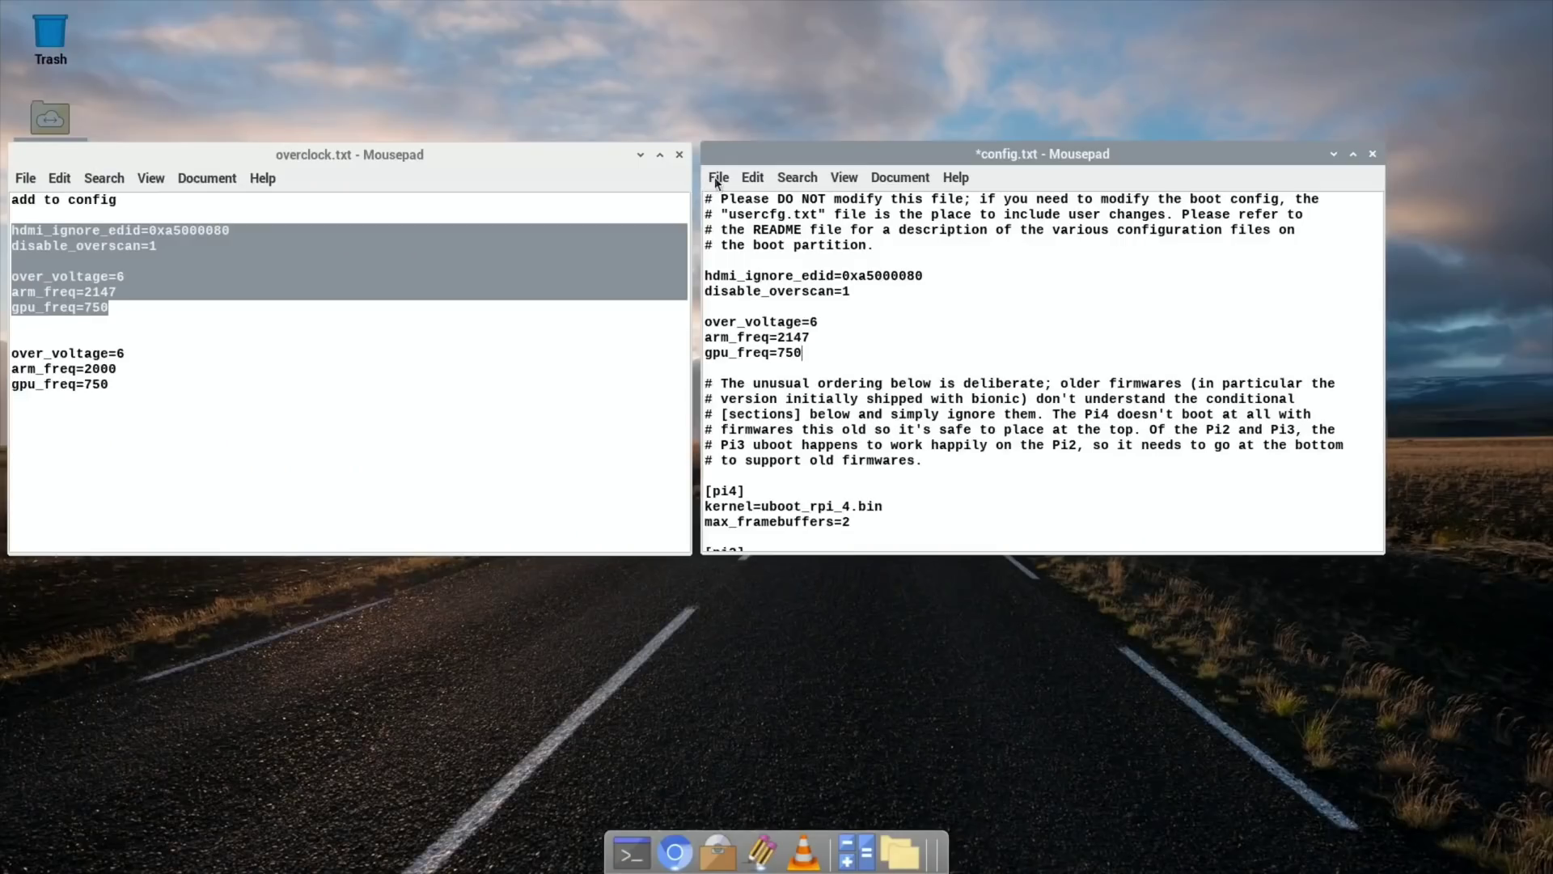
Save config.txt and close both Mousepad windows.
left_click(715, 176)
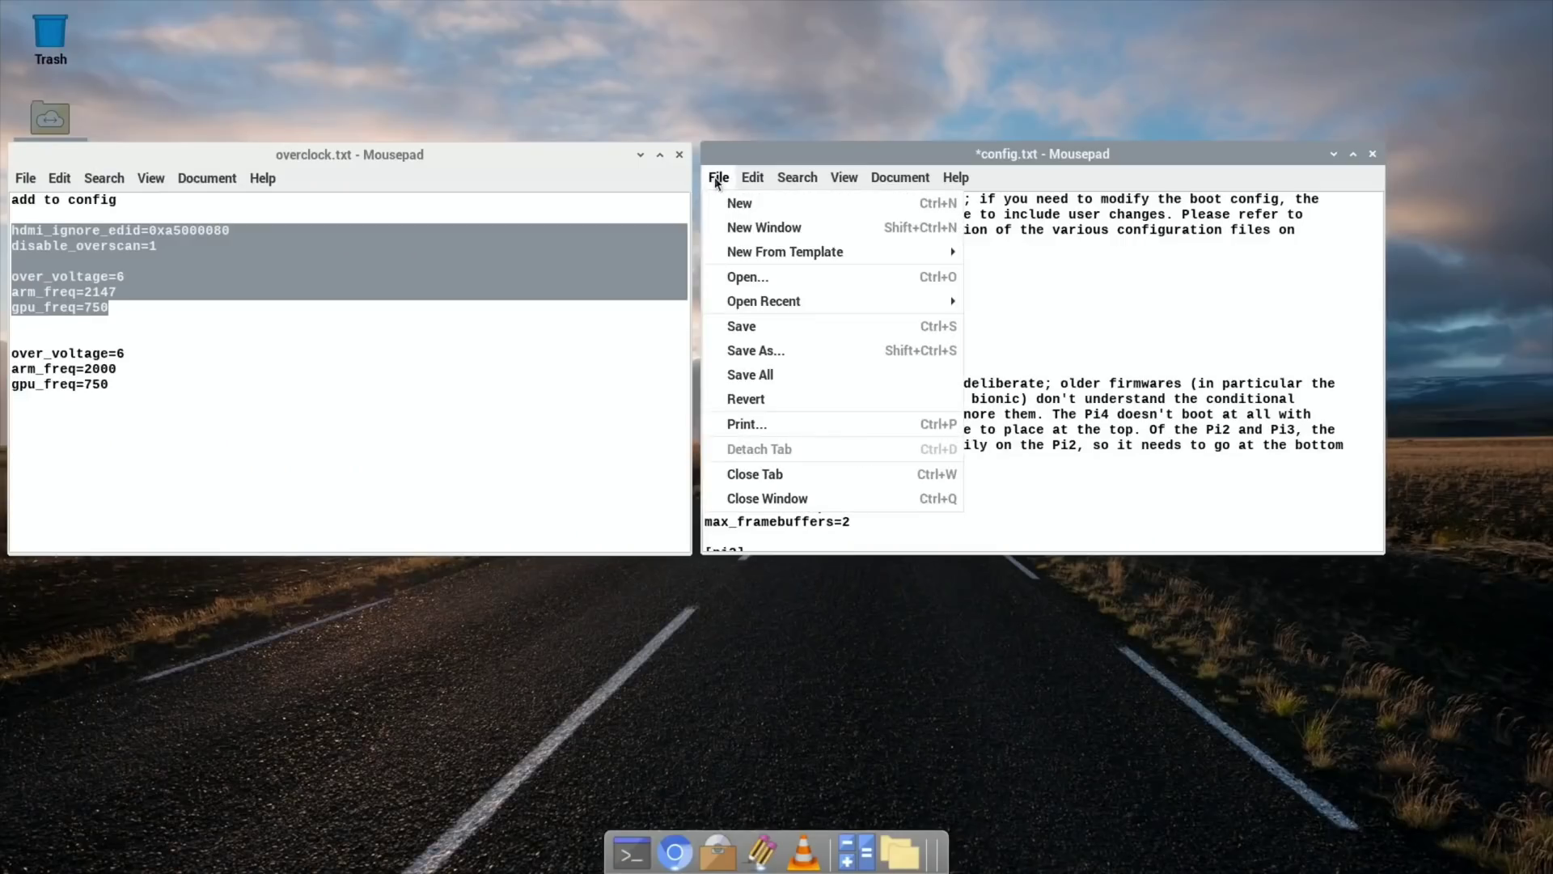
left_click(741, 322)
left_click(1373, 155)
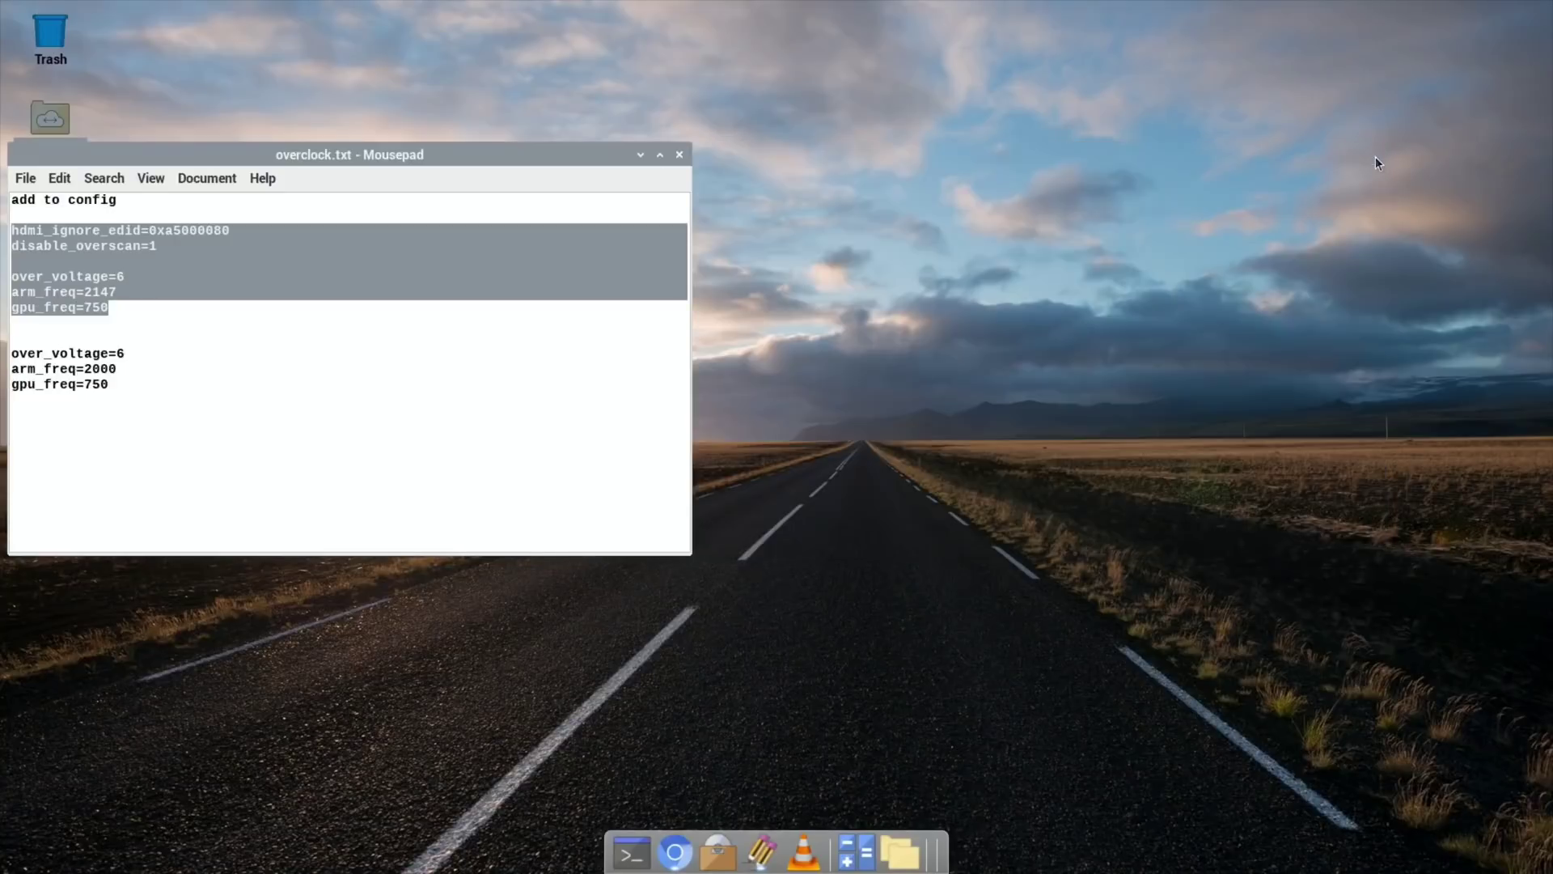
left_click(680, 153)
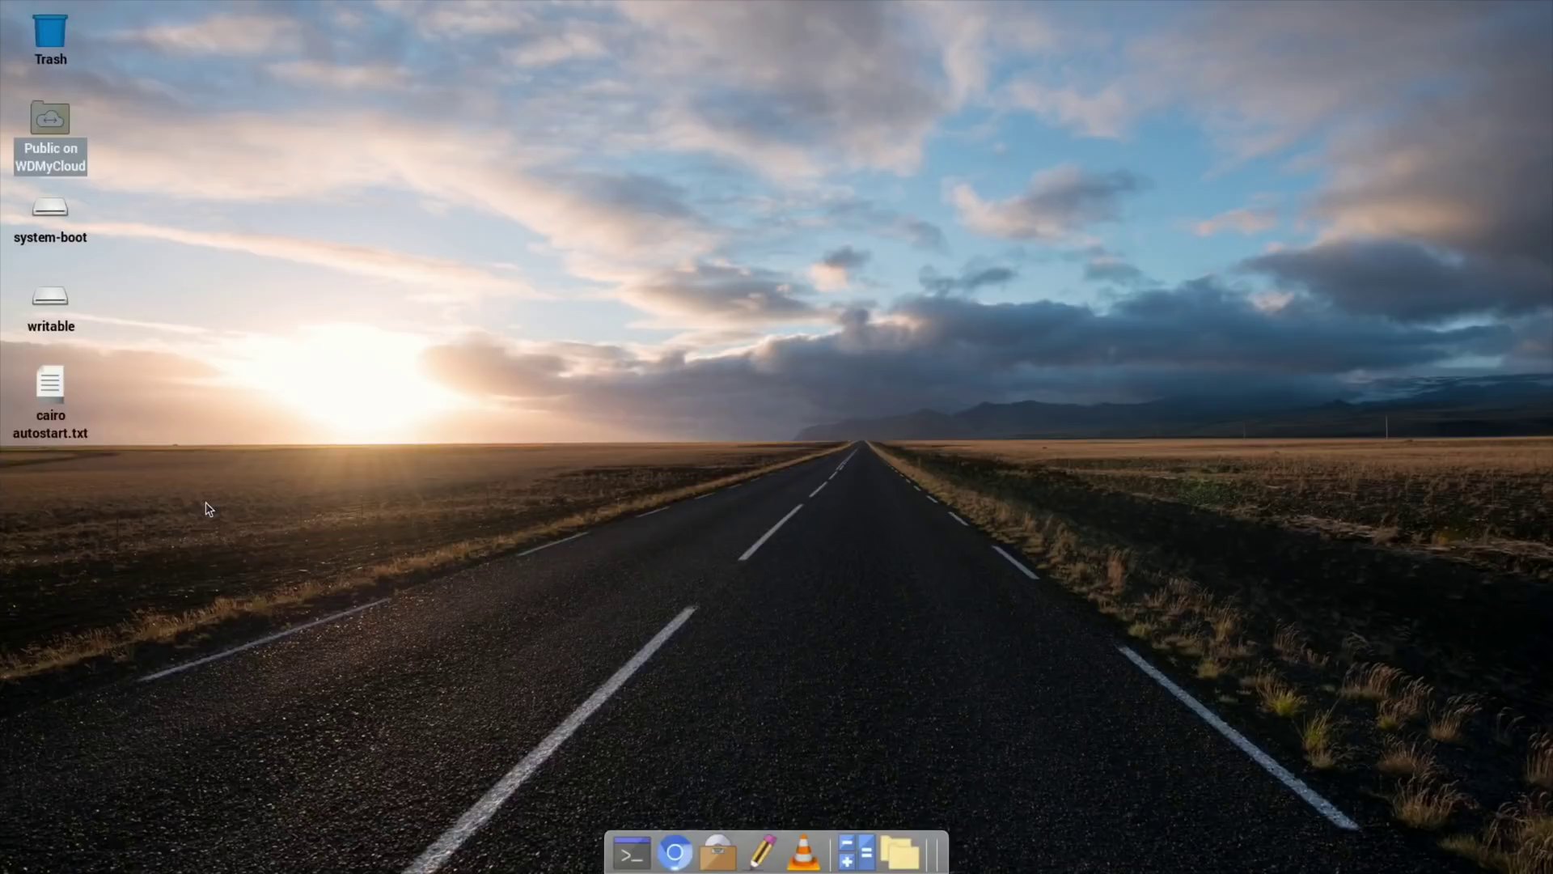
Restart into Ubuntu MATE, check the 2 GHz CPU reading, then shut down from the Menu.
key("ctrl+alt+Delete")
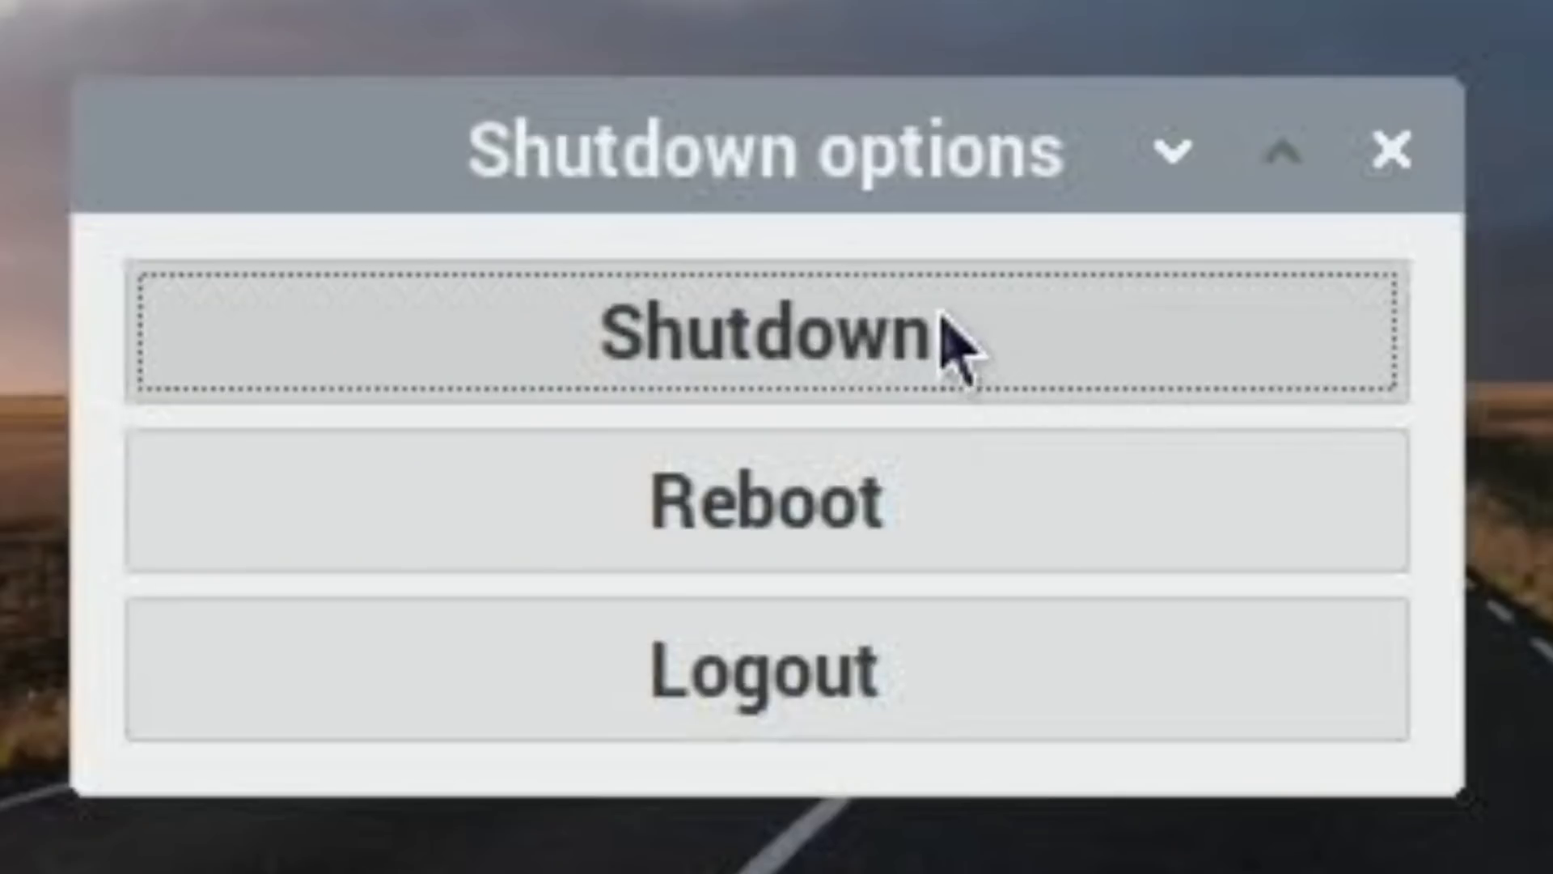
left_click(827, 432)
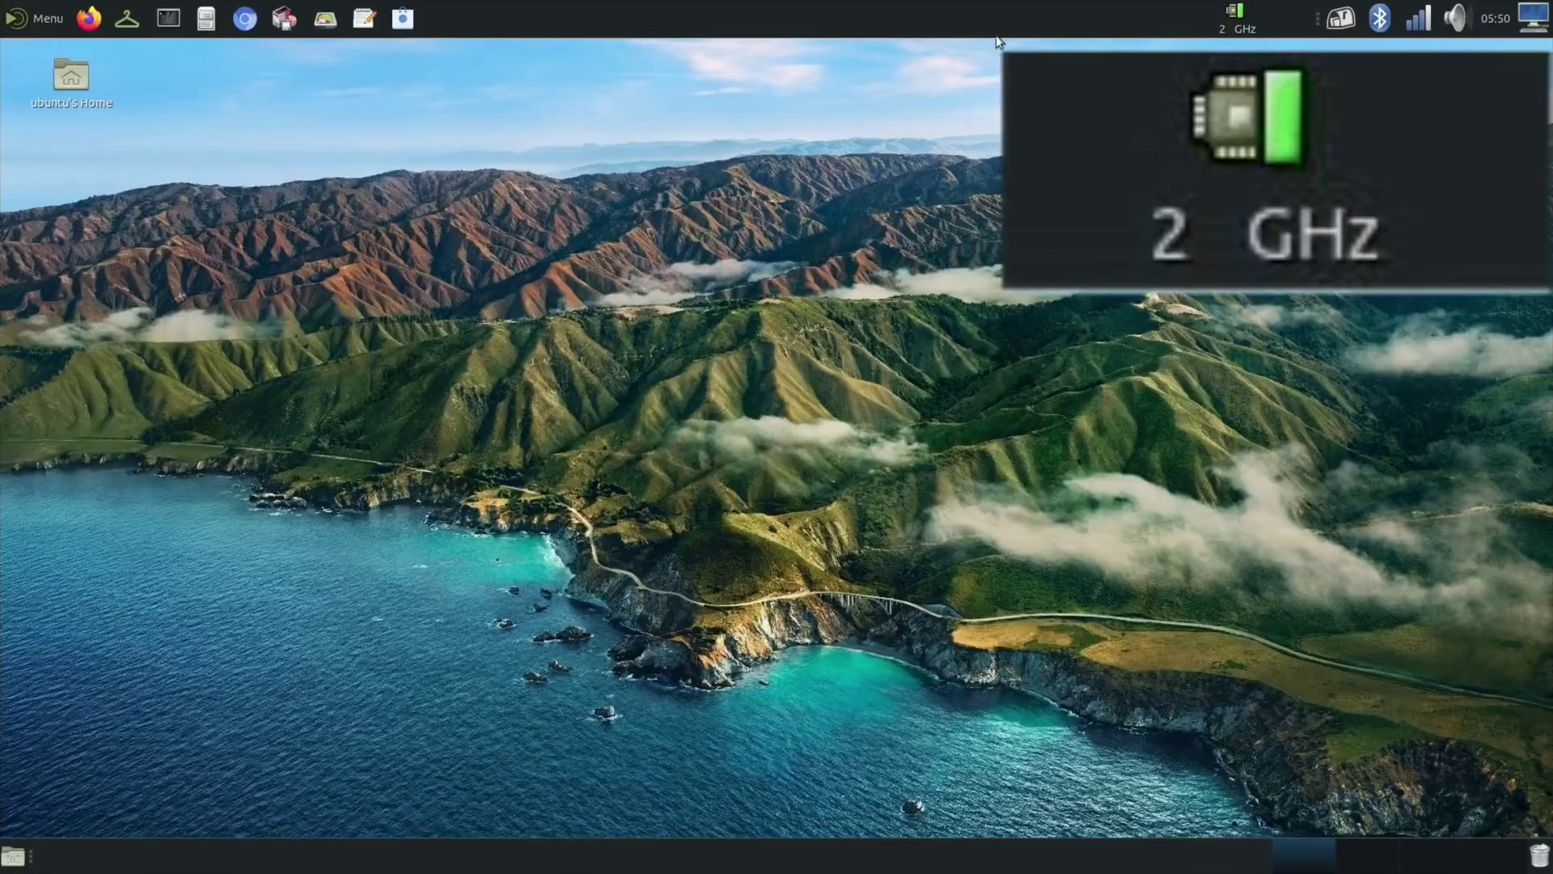
left_click(23, 26)
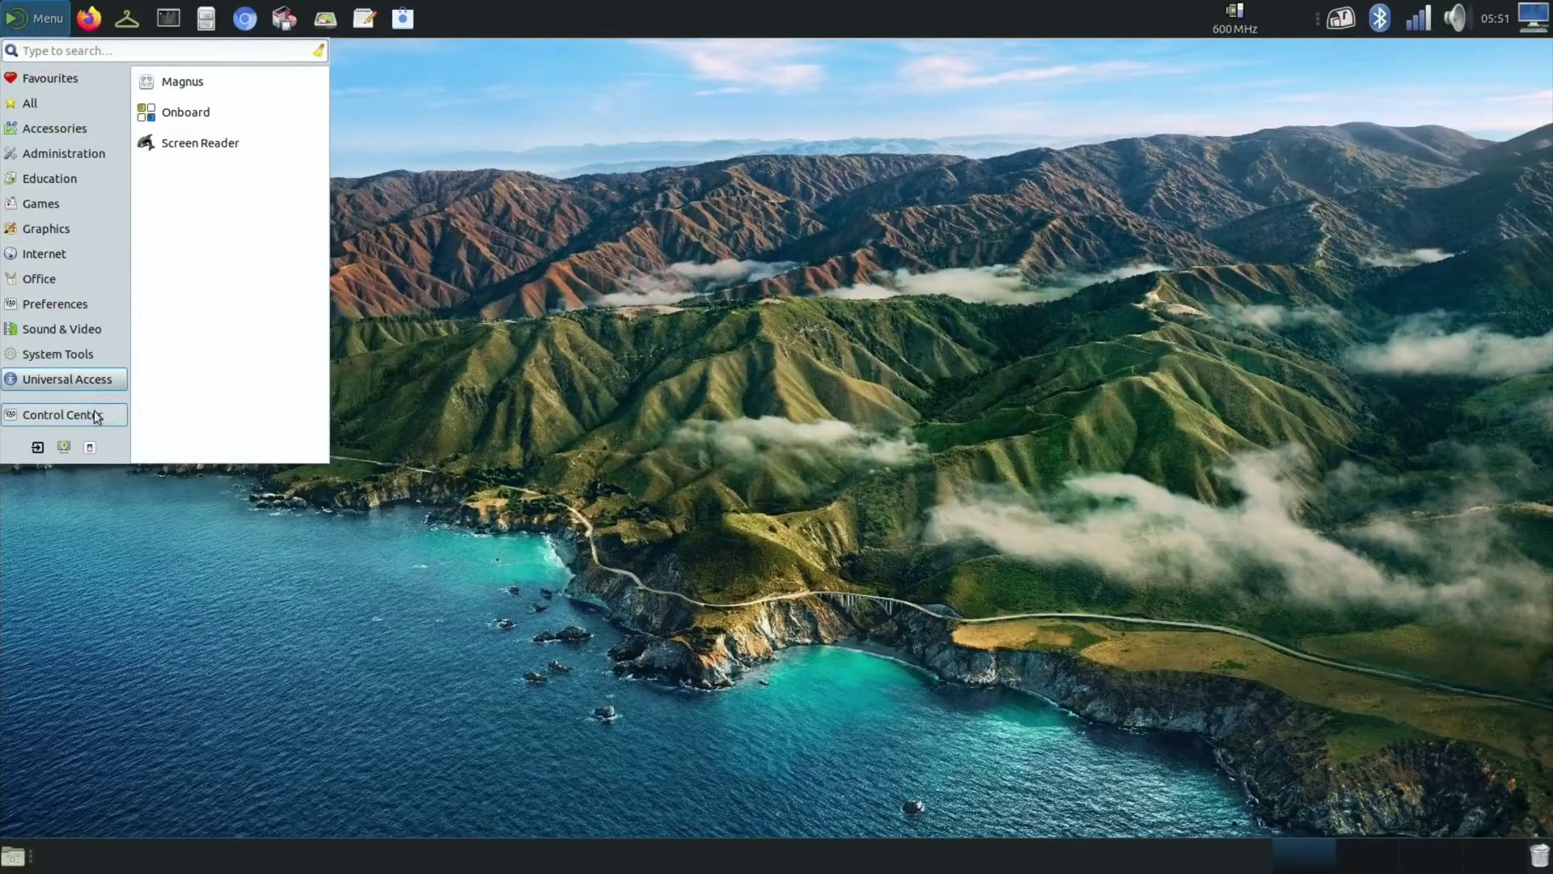
left_click(87, 447)
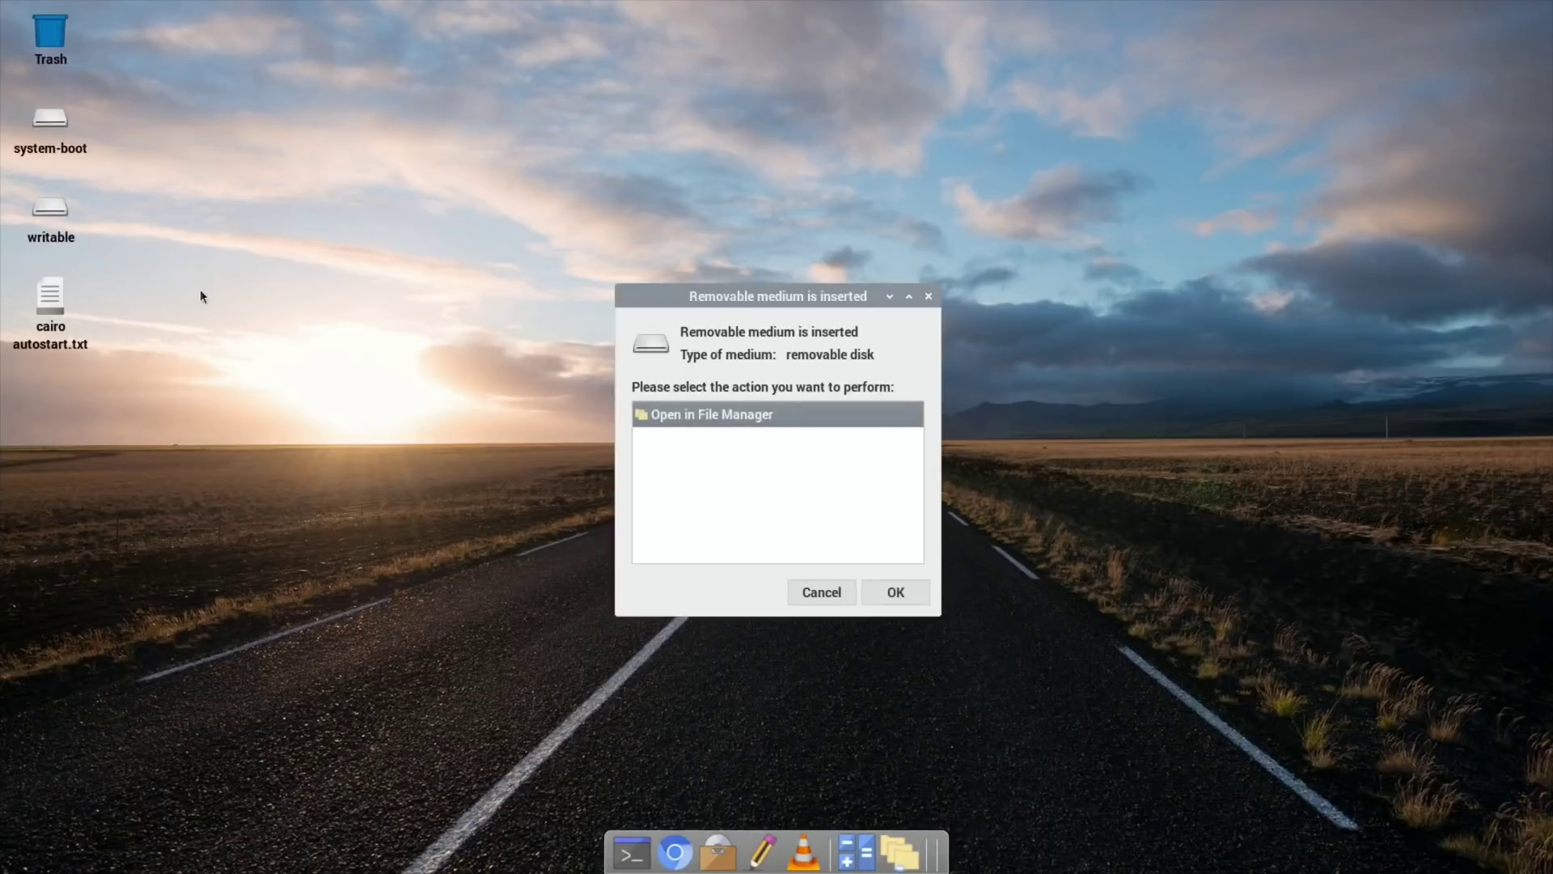
Open config.txt from the SD card's system-boot partition for editing.
left_click(815, 591)
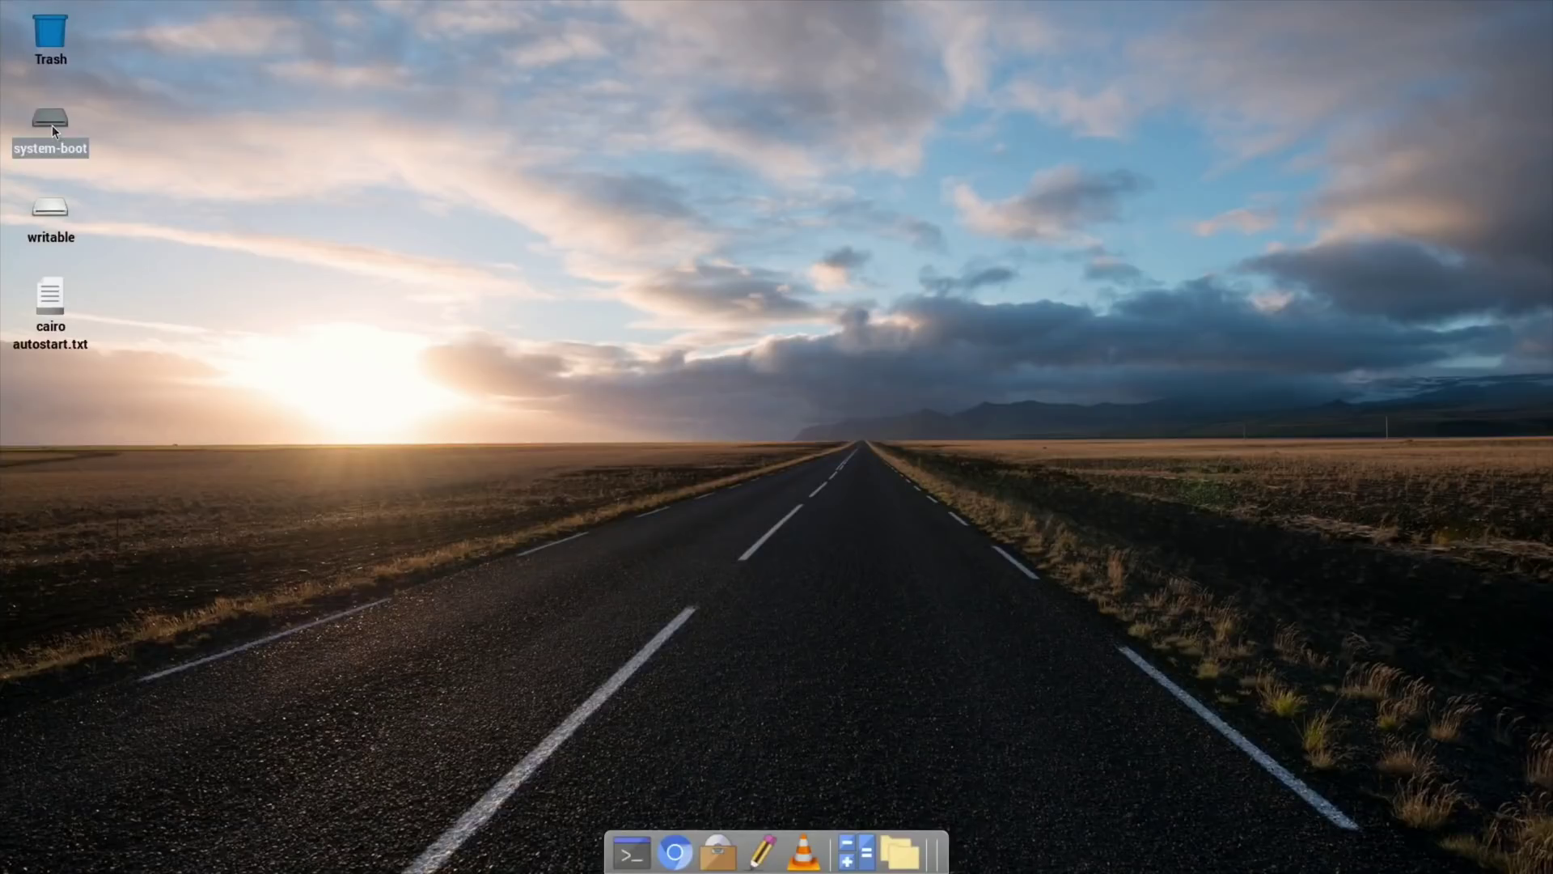
double_click(52, 125)
double_click(821, 518)
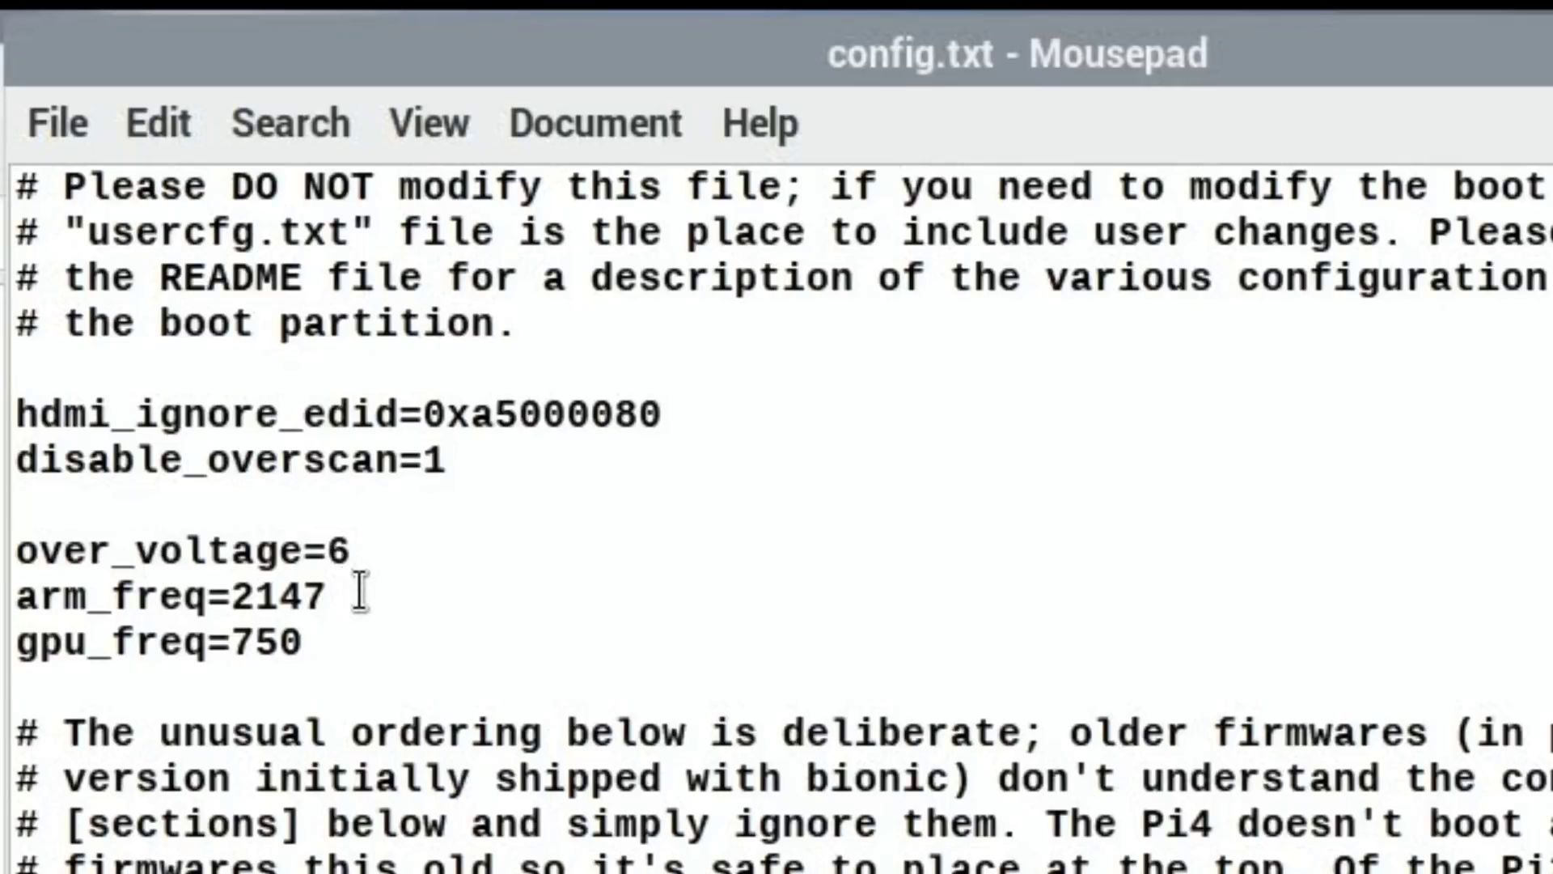
Change arm_freq=2147 to 2000, save config.txt, and close both windows.
left_click(989, 195)
key("BackSpace")
key("BackSpace")
key("BackSpace")
type("000")
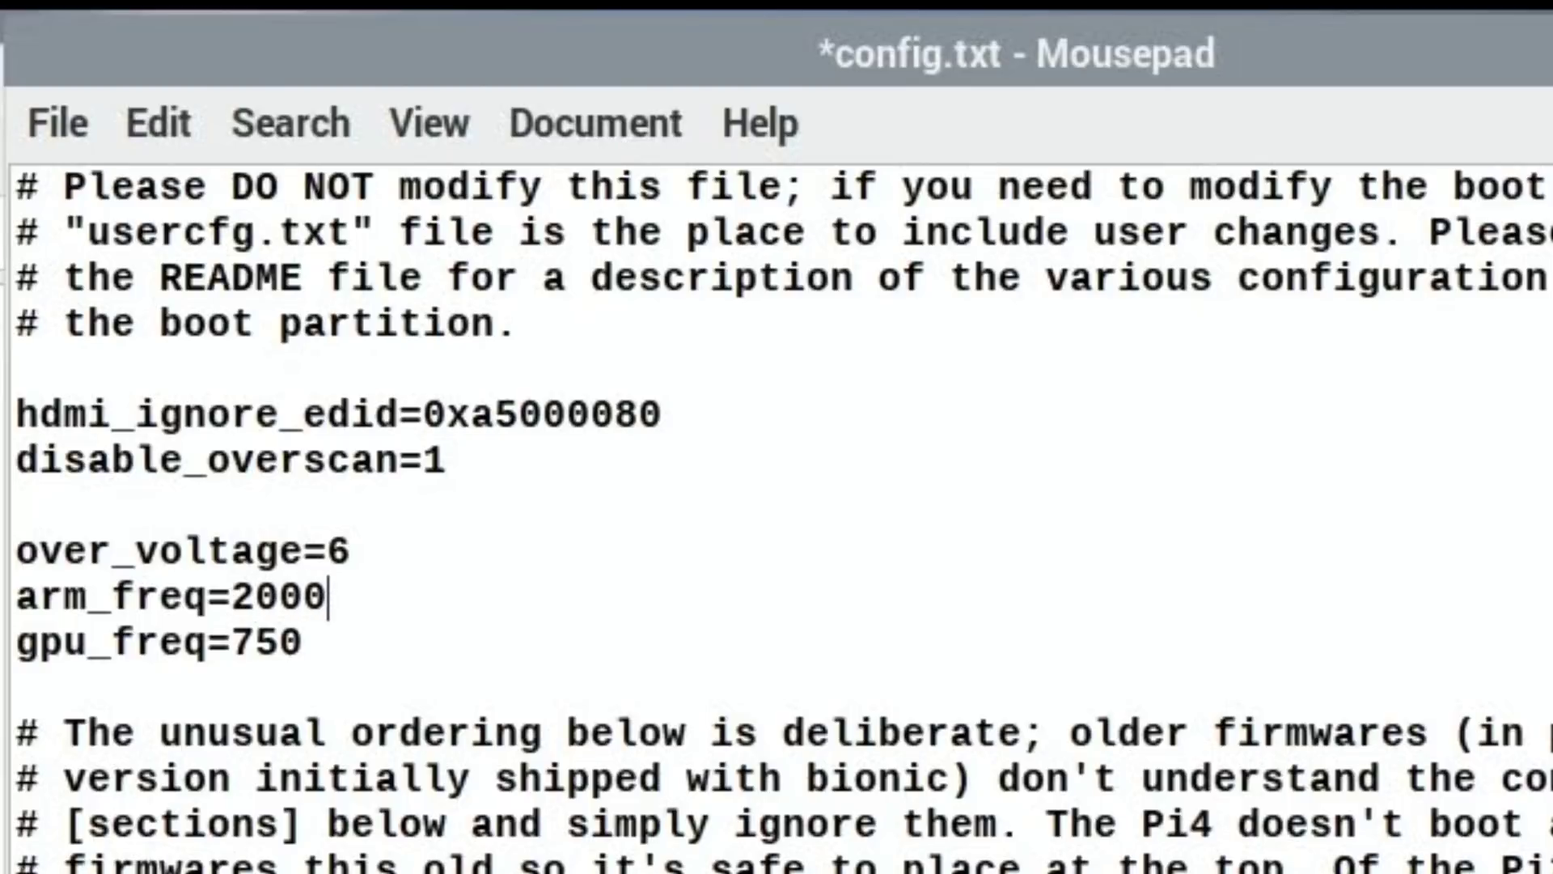
left_click(75, 113)
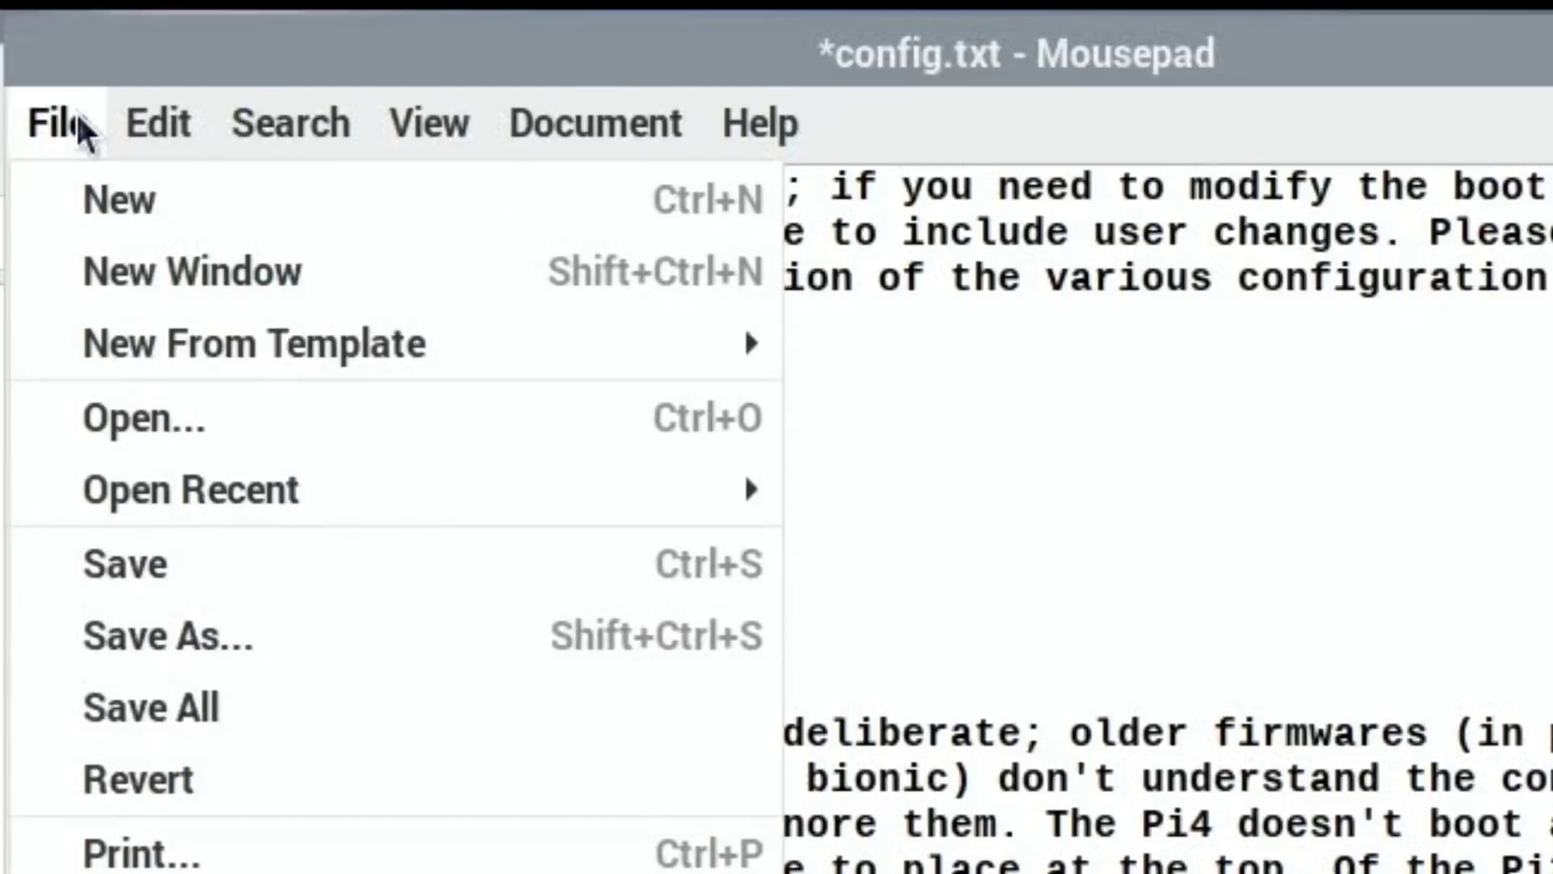
left_click(167, 559)
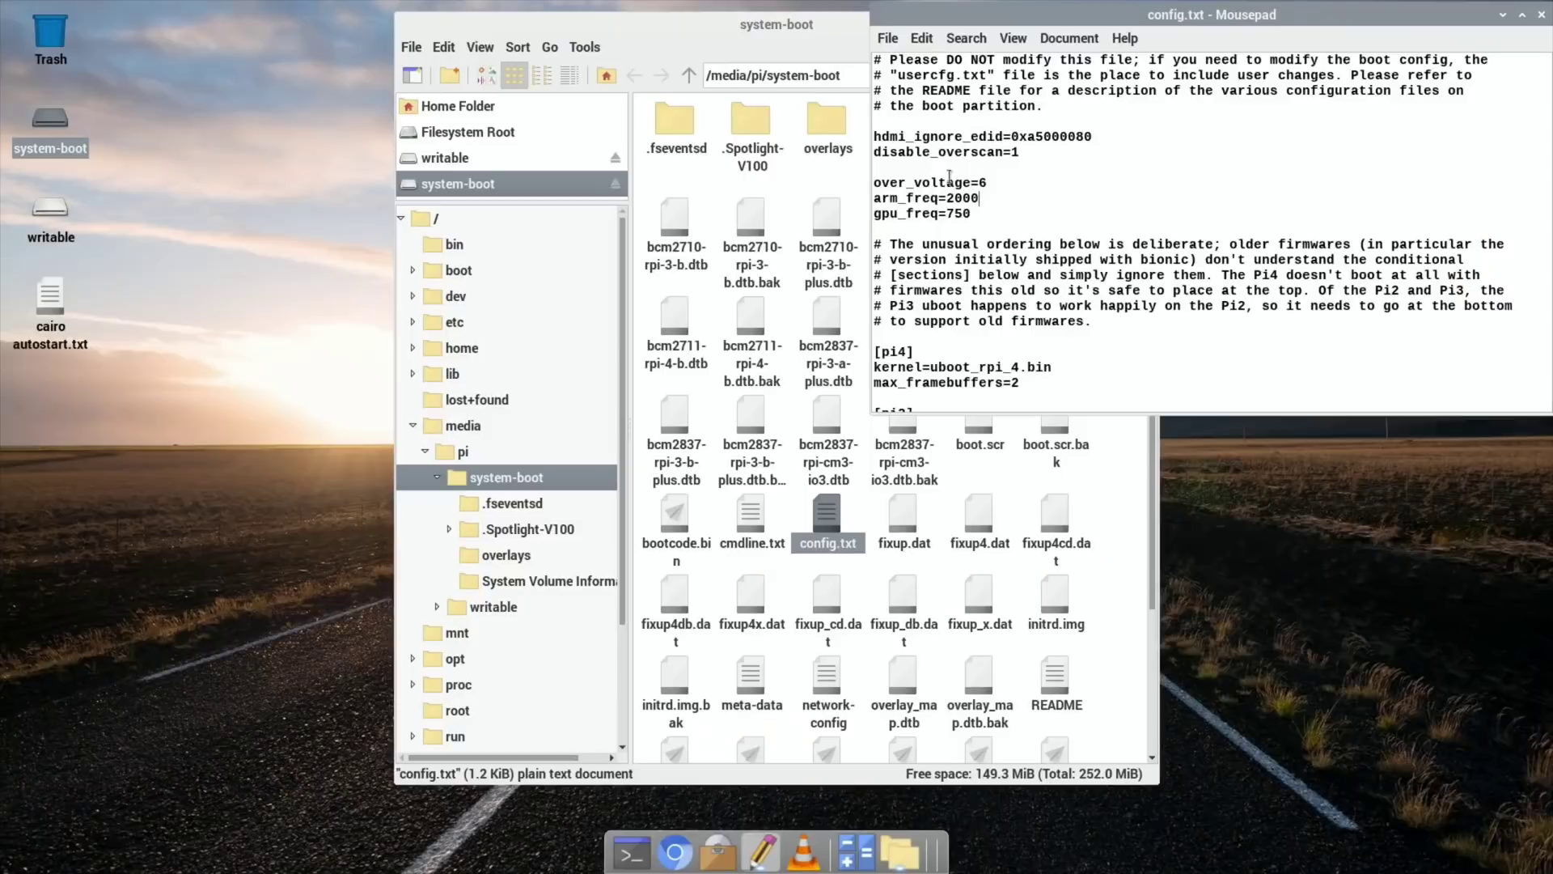
left_click(1541, 16)
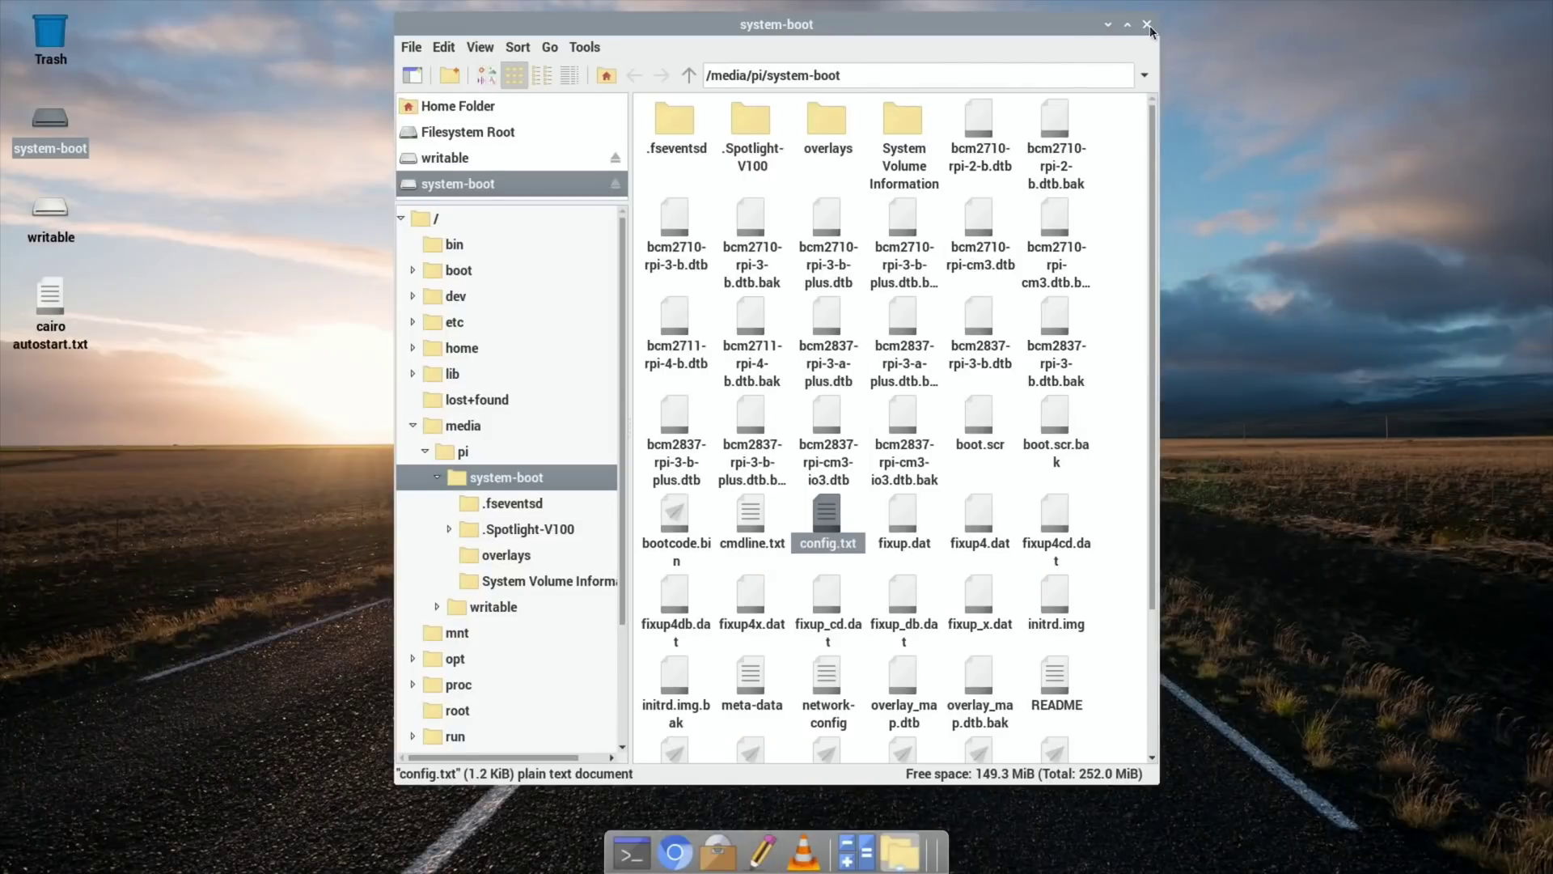
left_click(1149, 26)
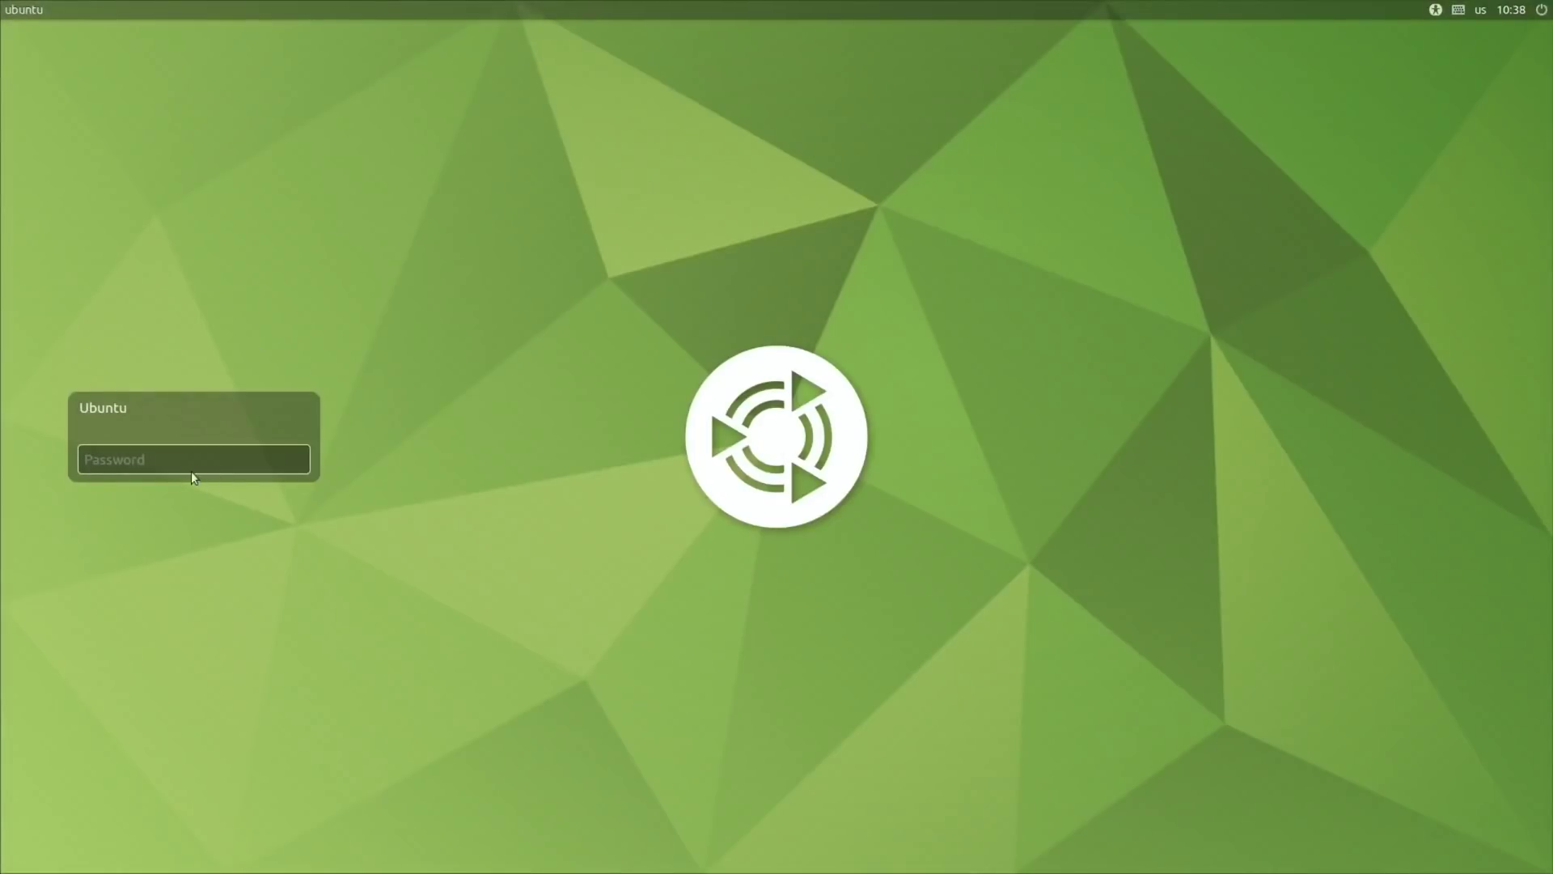
Enter the account password at the Ubuntu MATE login to sign in.
key("Return")
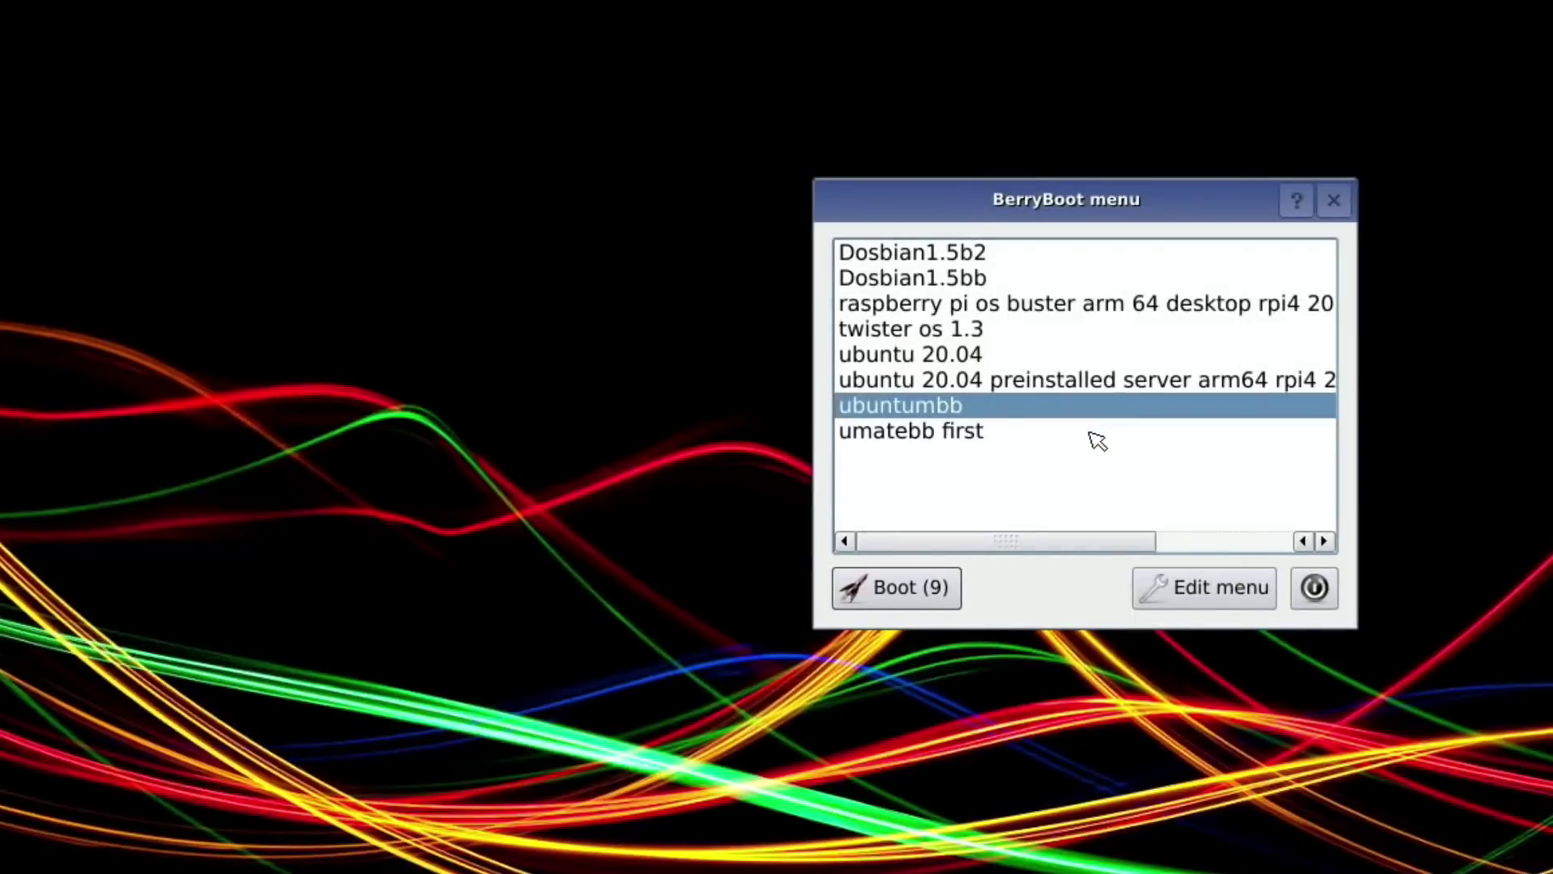
Open BerryBoot's config editor on the config.txt contents and move it left.
left_click(1204, 594)
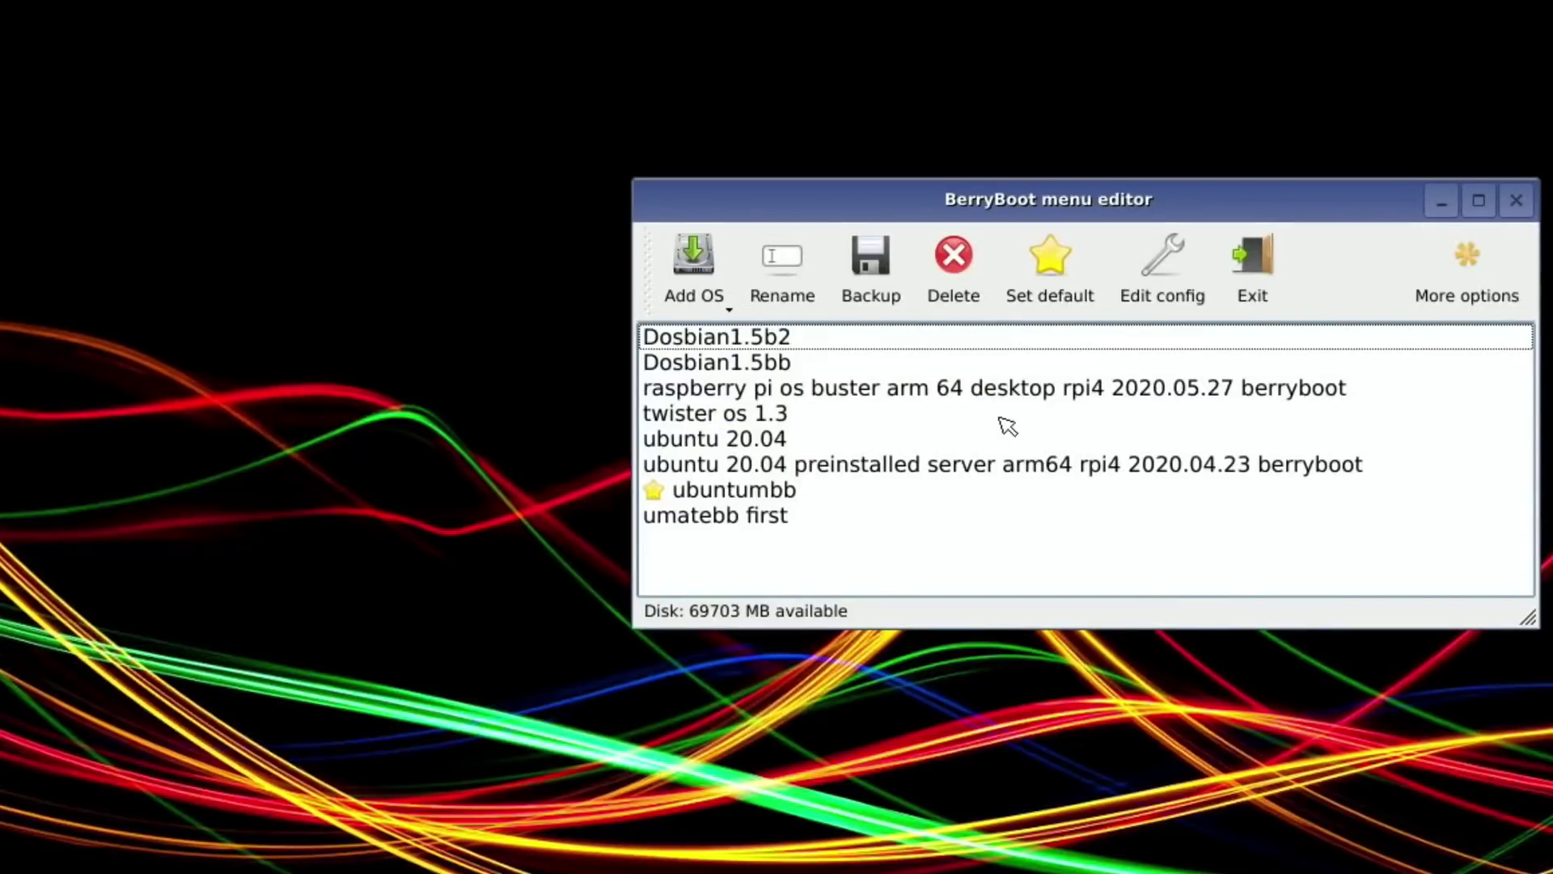
left_click(1158, 296)
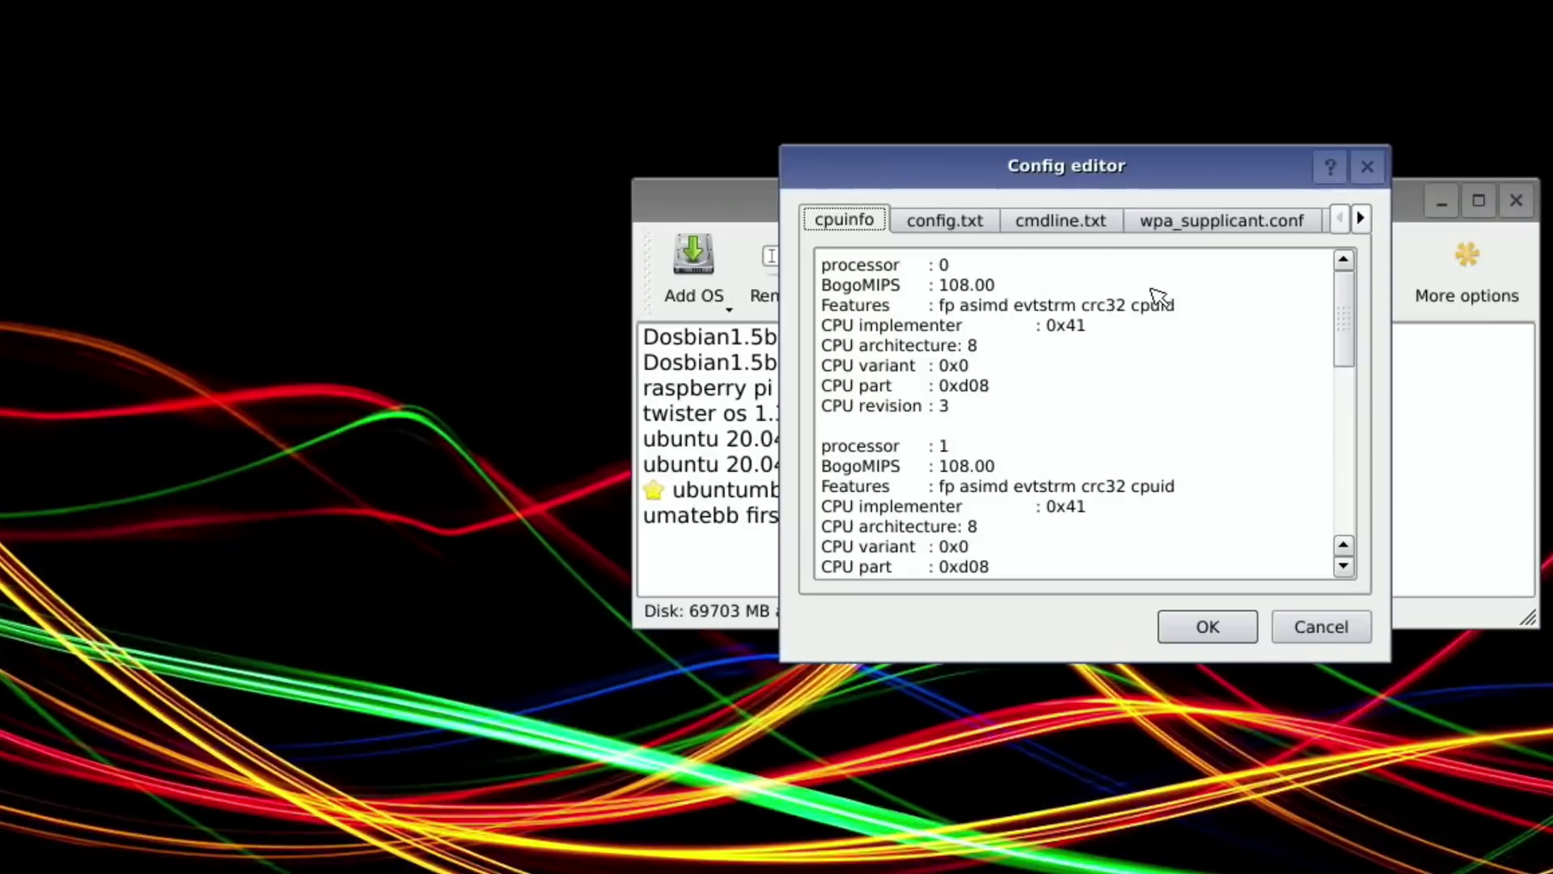
left_click(943, 226)
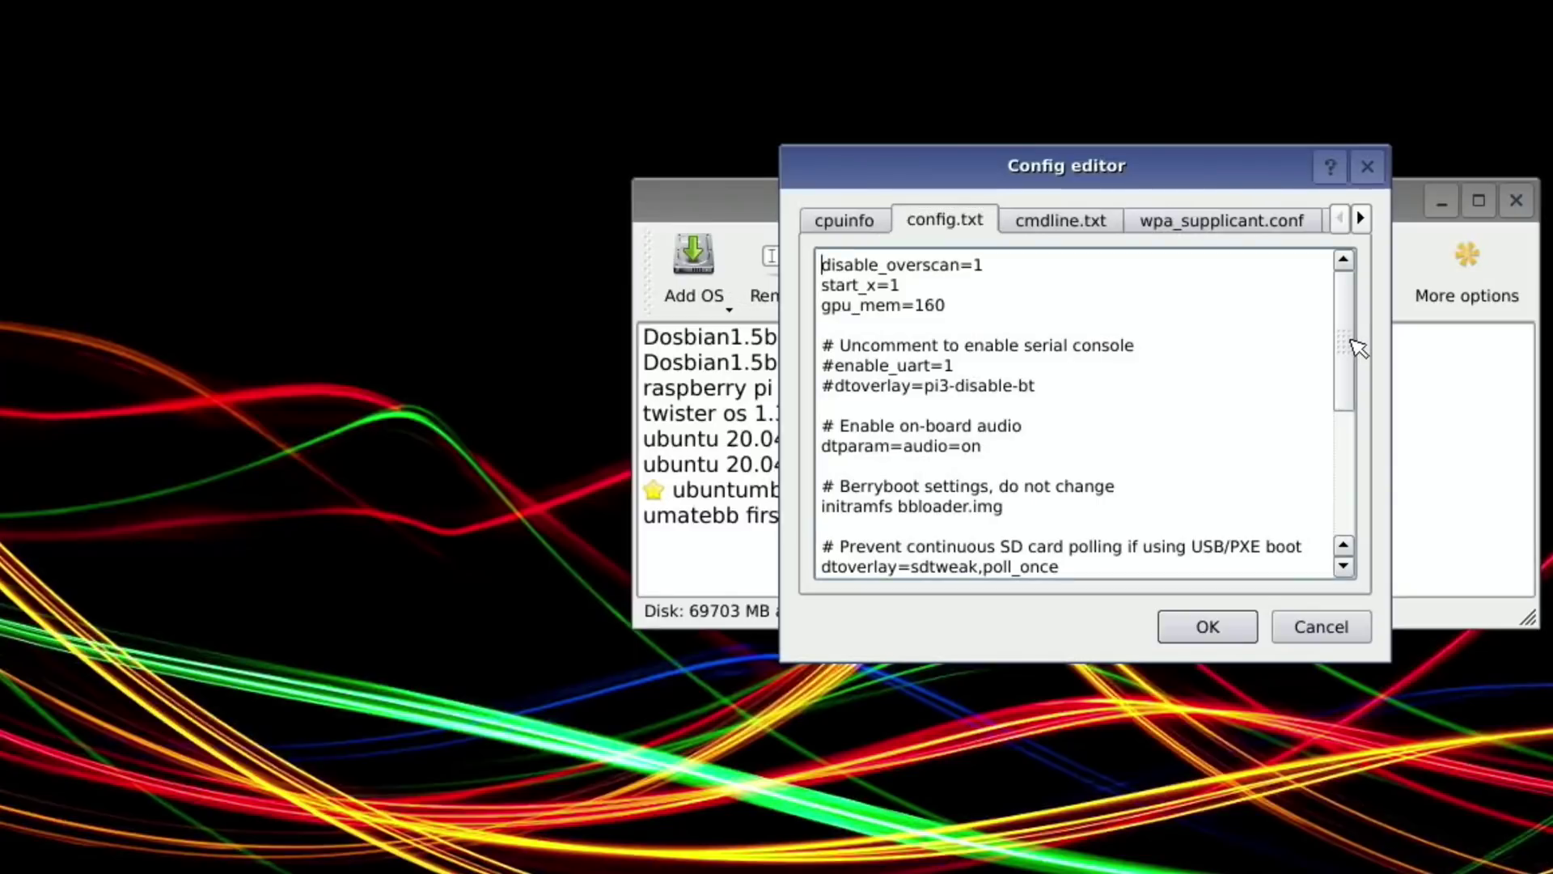
left_click_drag(1352, 340, 998, 319)
left_click_drag(1124, 184, 350, 199)
Add over_voltage=6, arm_freq=2147 and gpu_freq=750 on new lines below gpu_mem=160.
left_click(333, 332)
key("Return")
key("Return")
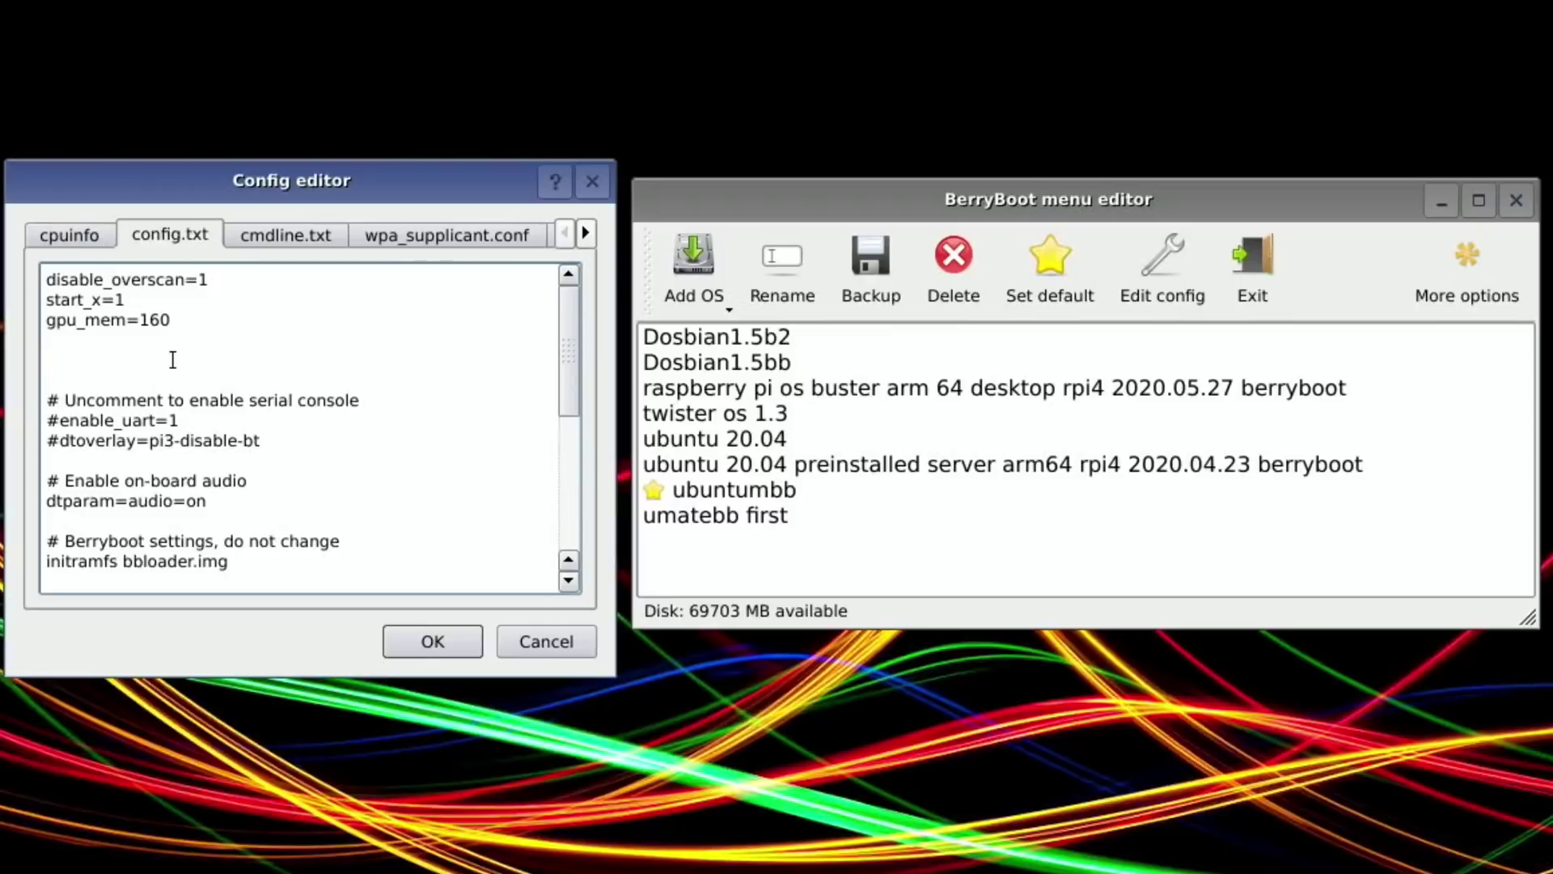
type("over_voltage=6")
key("Return")
type("arm_freq=2147")
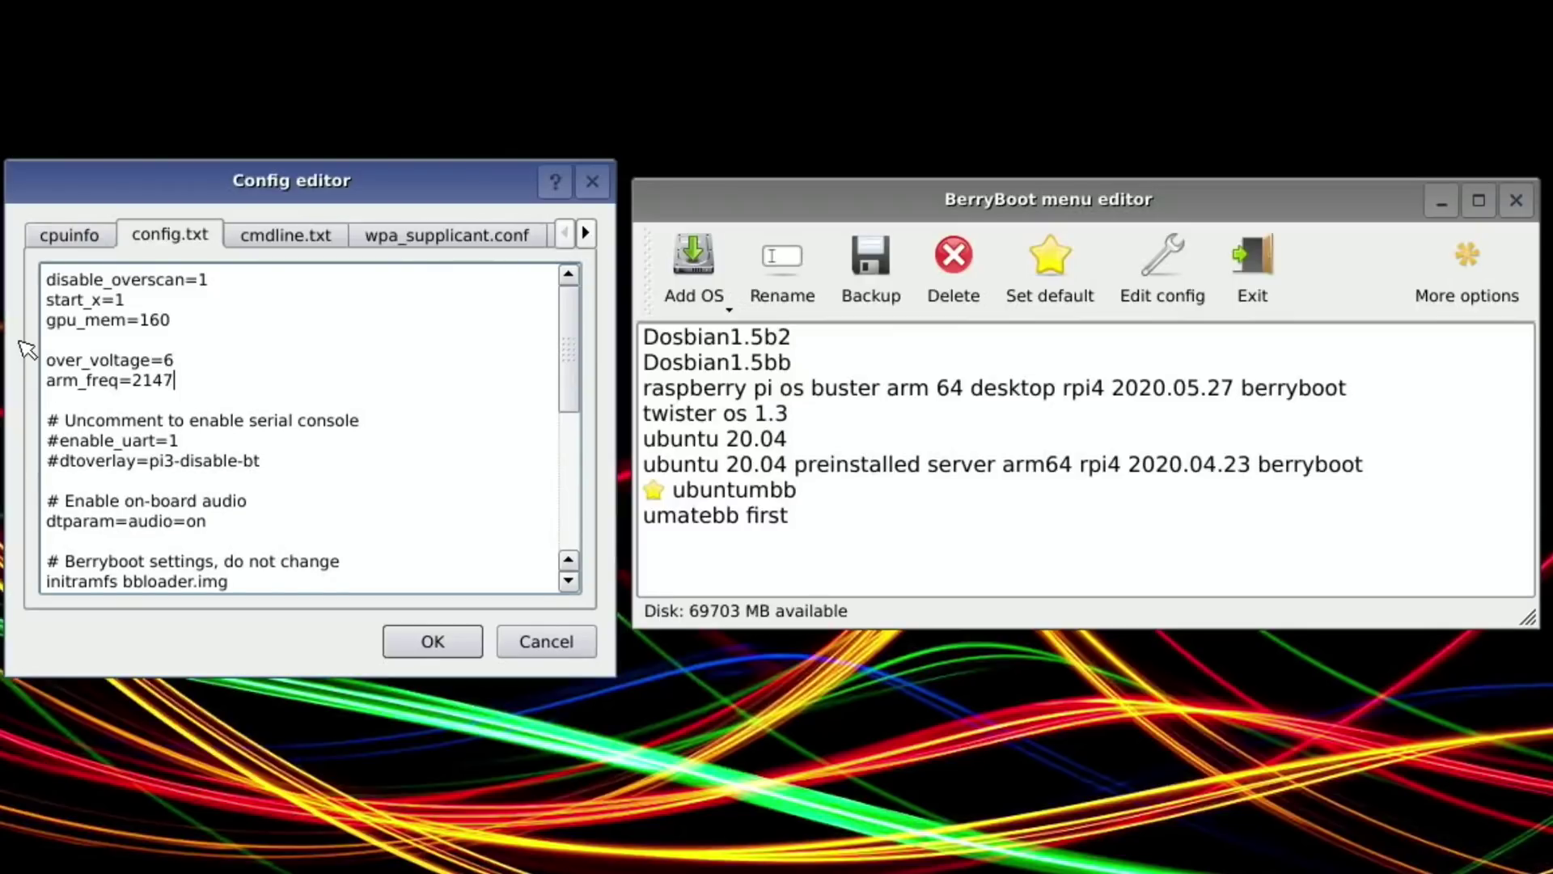
key("Return")
type("gpu_freq=750")
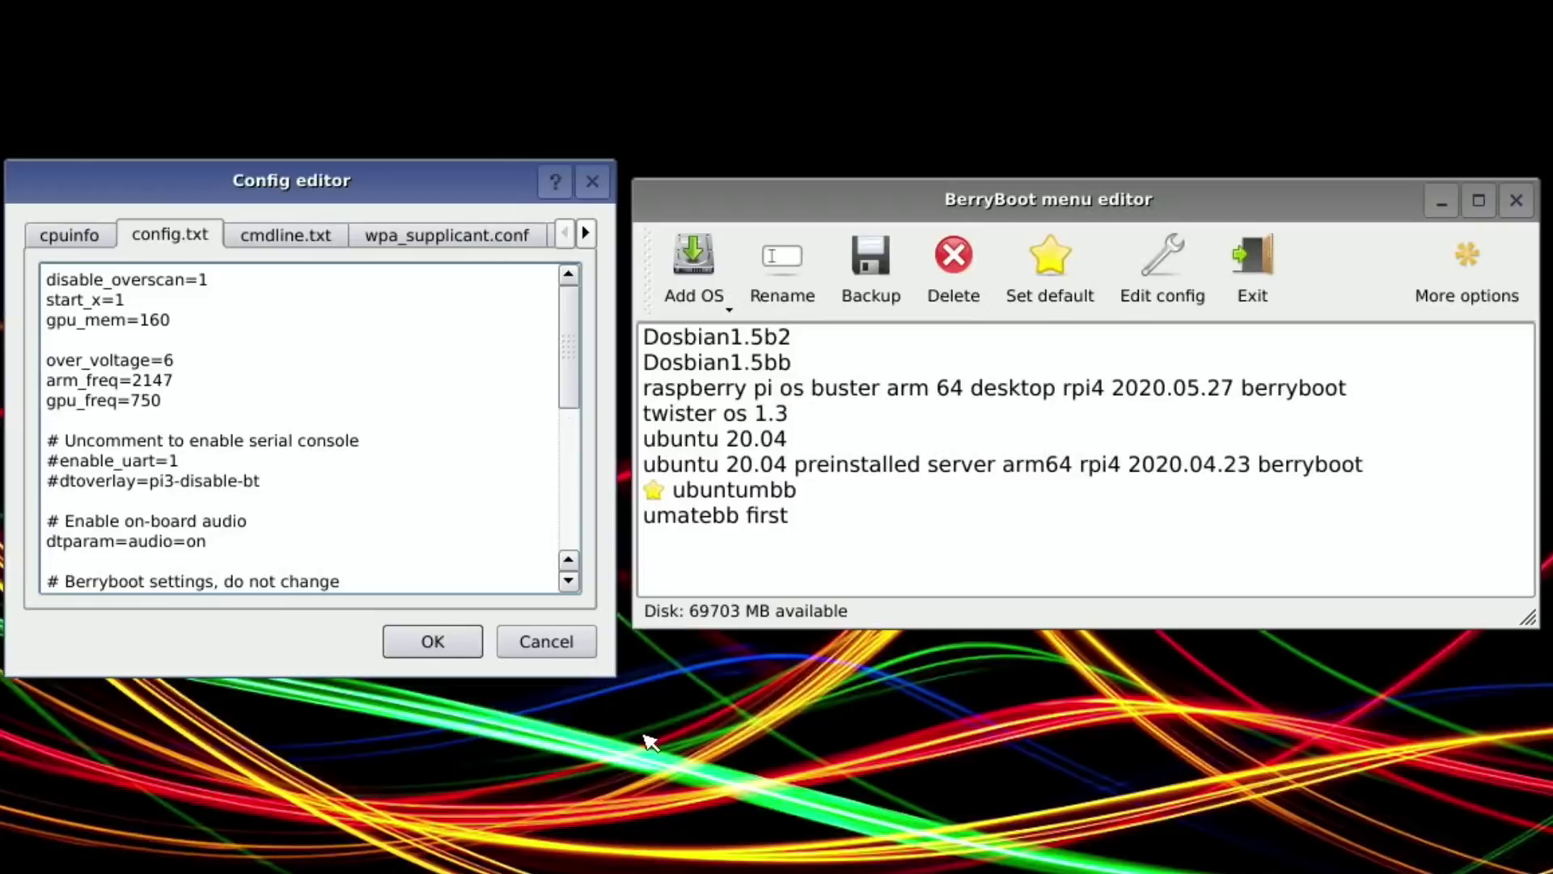
Apply the config.txt changes, then reopen the editor to verify they were kept.
left_click(429, 638)
left_click(1177, 299)
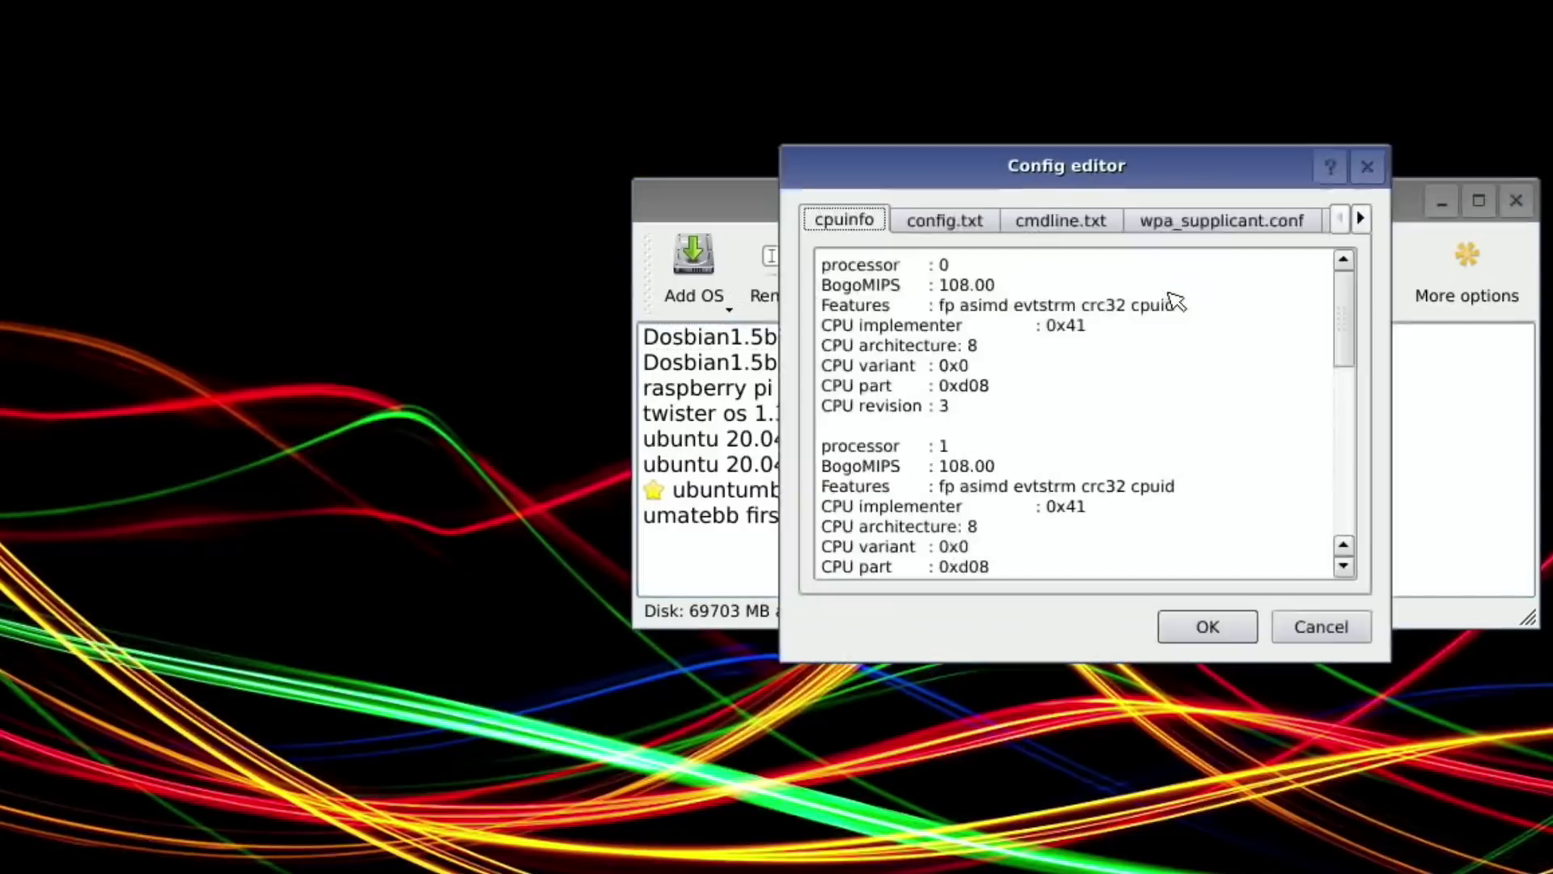
left_click(969, 228)
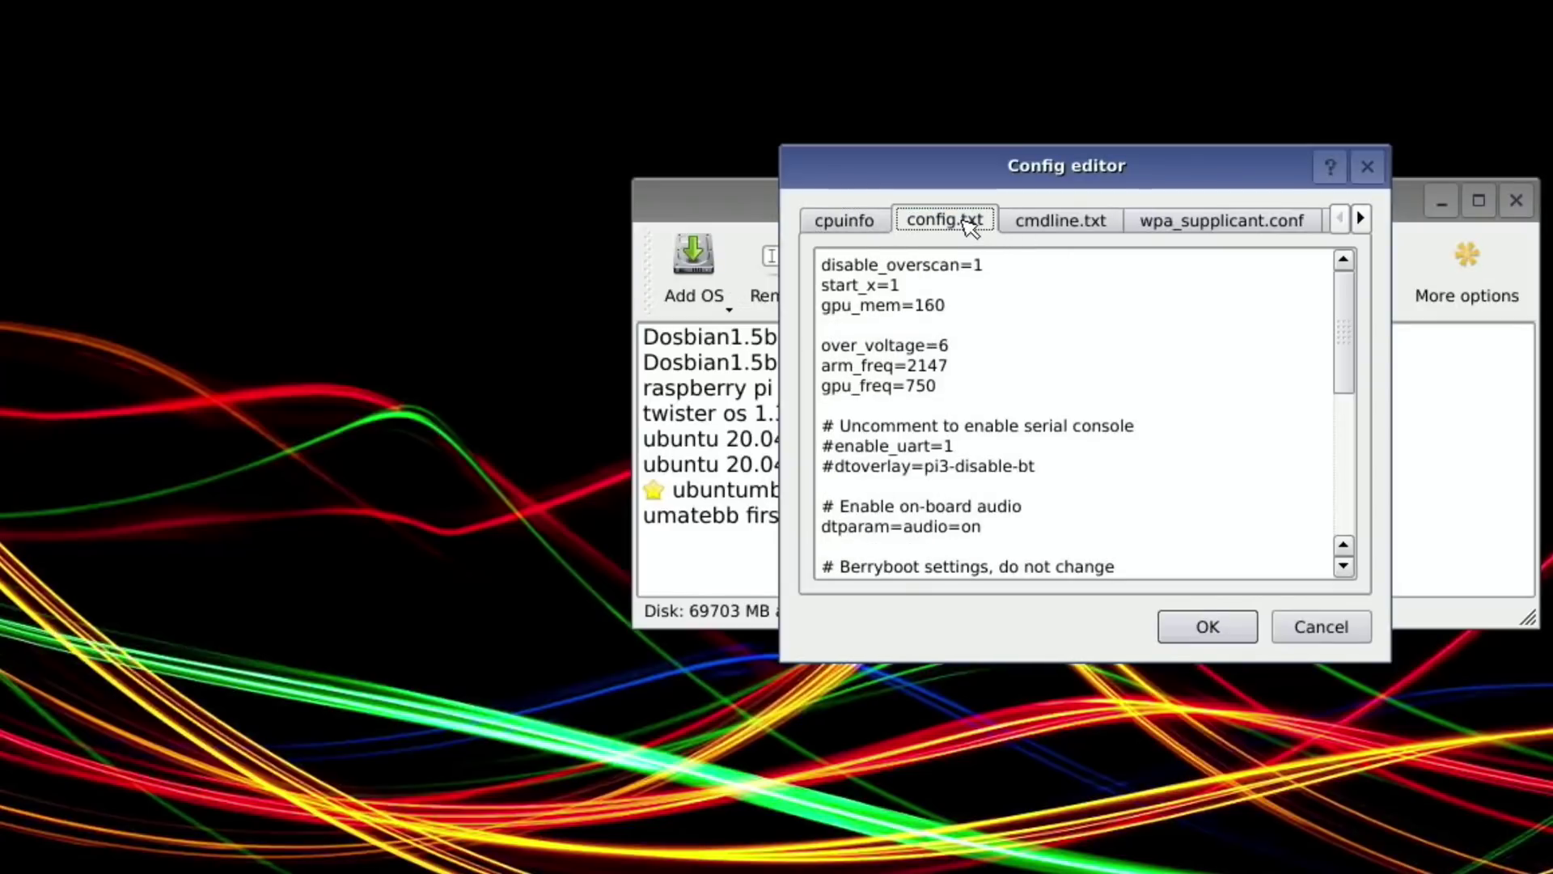
scroll(991, 336, "down", 2)
scroll(992, 337, "up", 2)
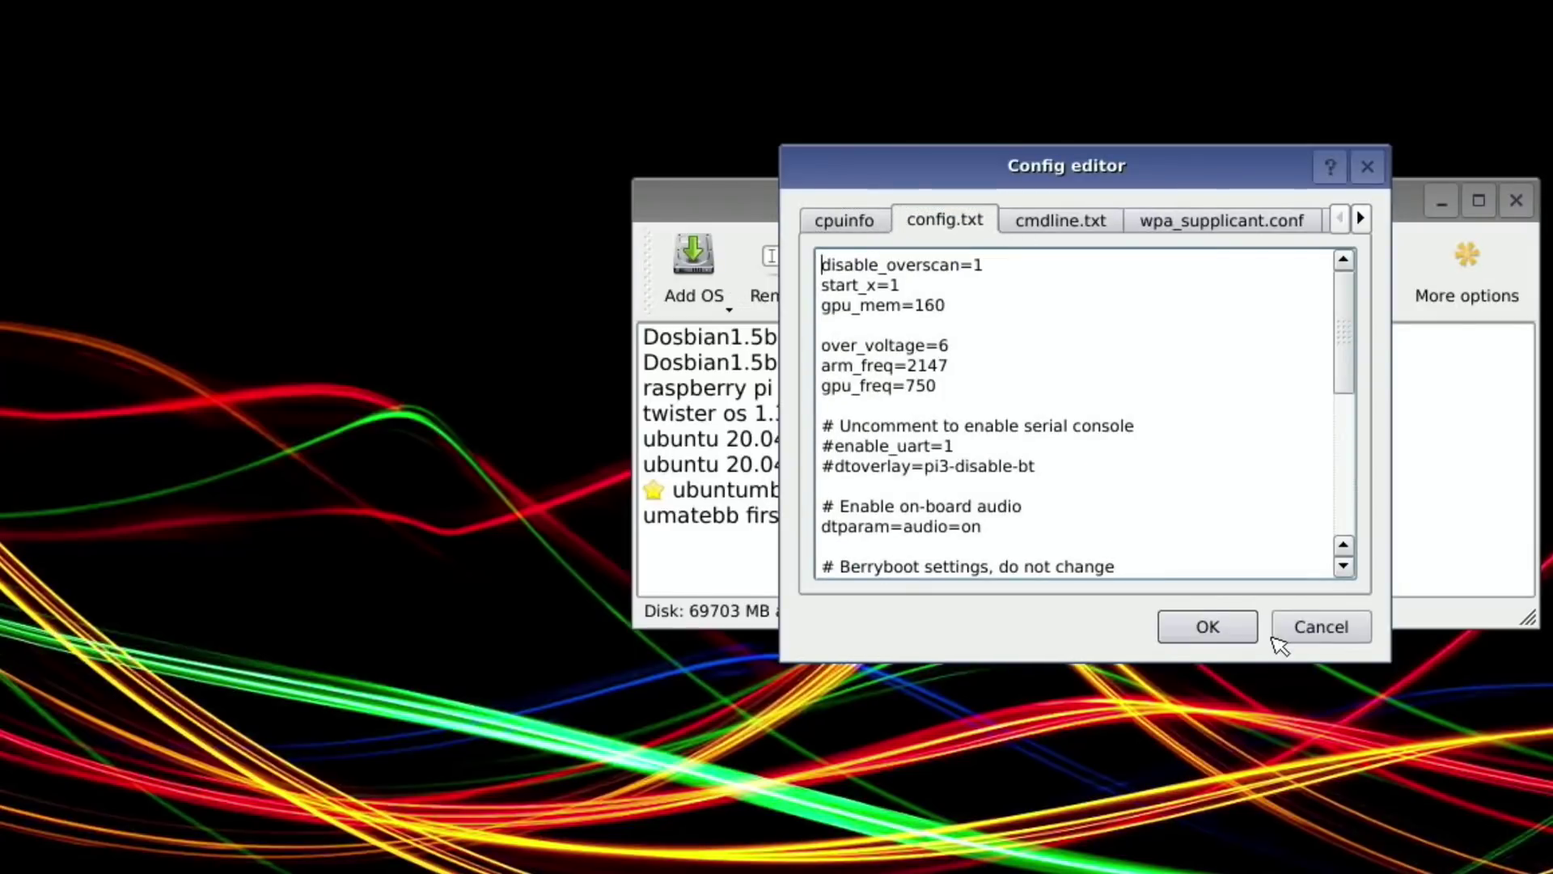
left_click(1234, 637)
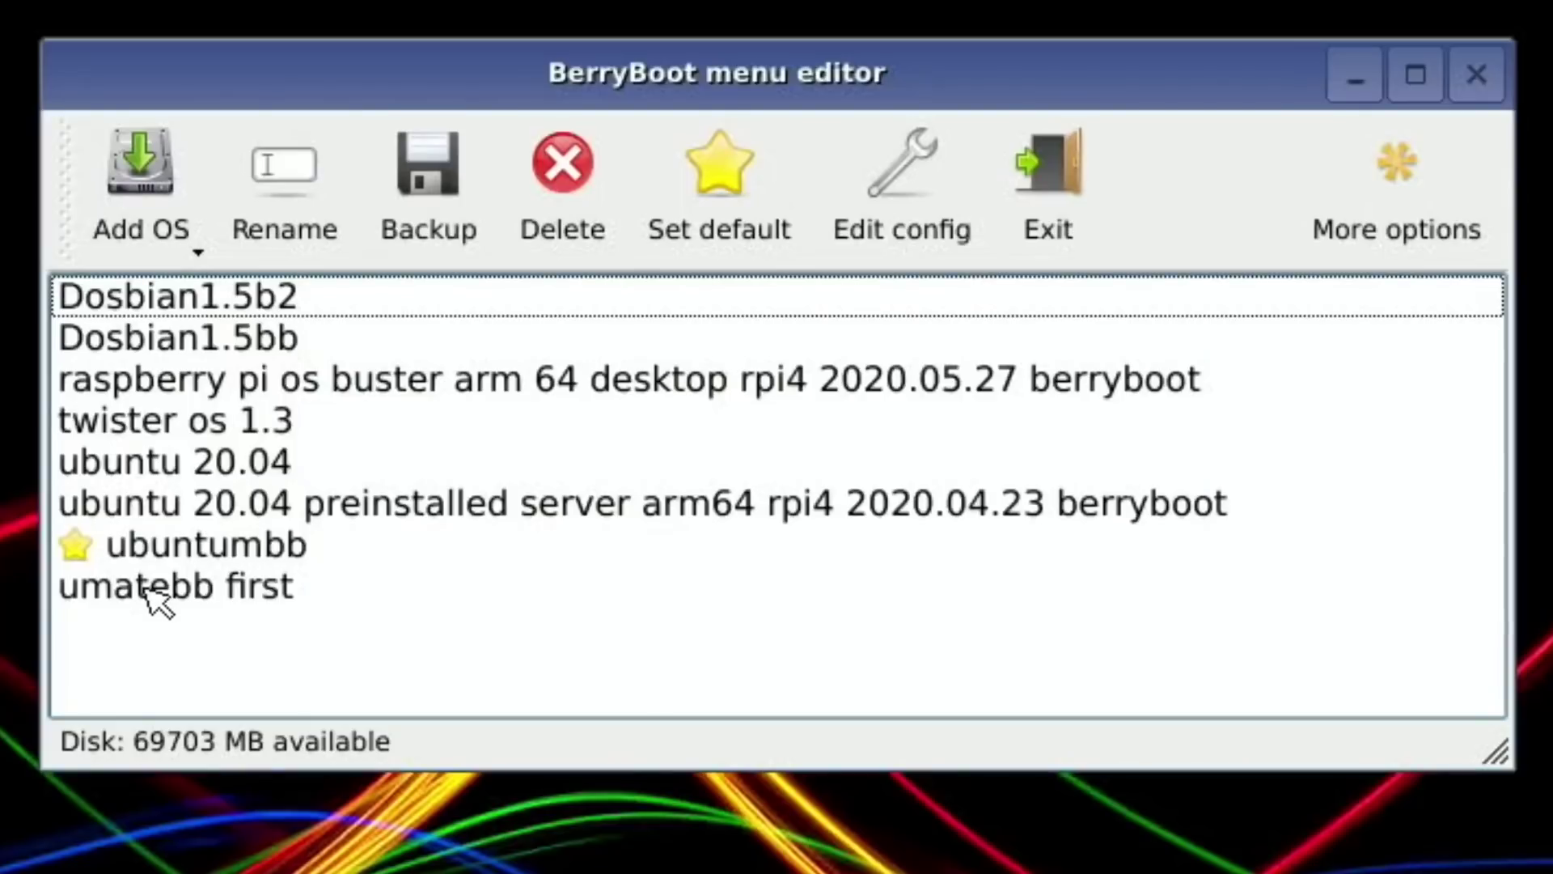
Set umatebb first as the default system and exit to boot it.
left_click(154, 599)
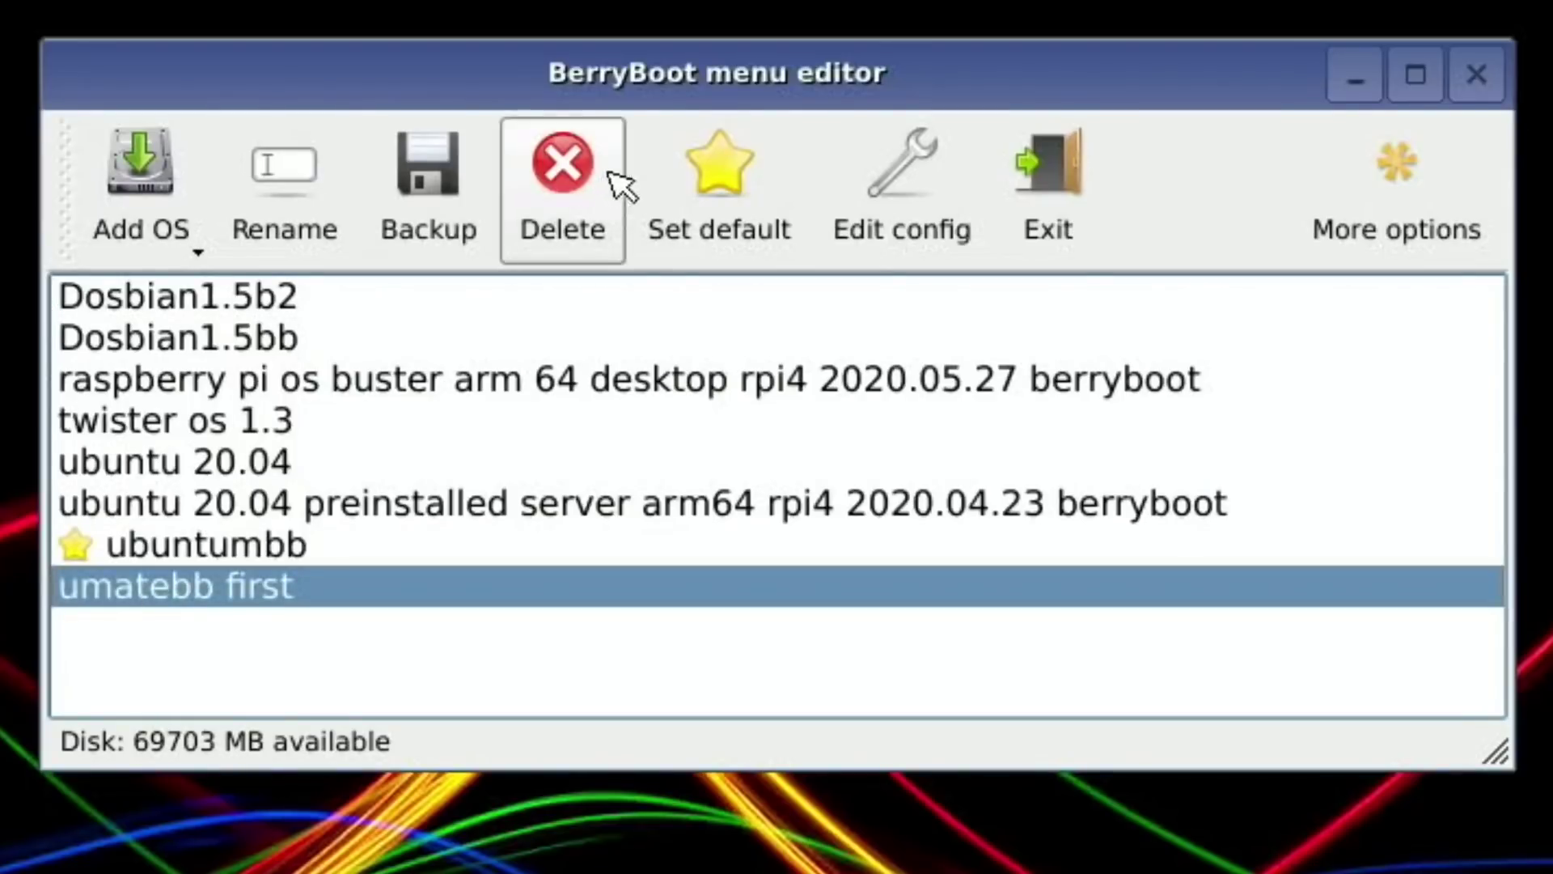
left_click(719, 186)
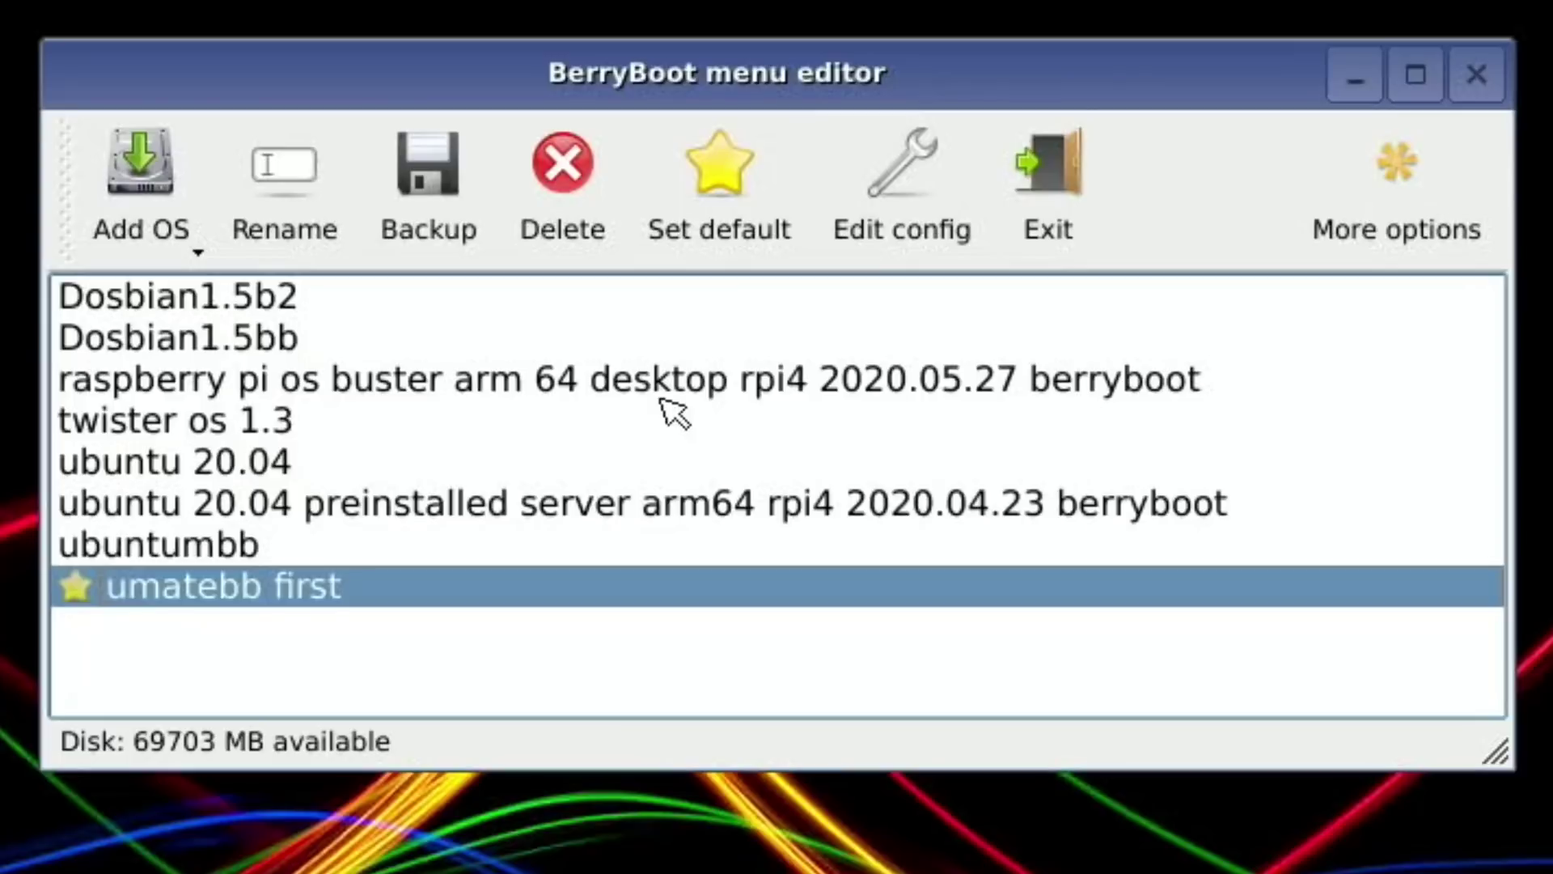
left_click(1068, 190)
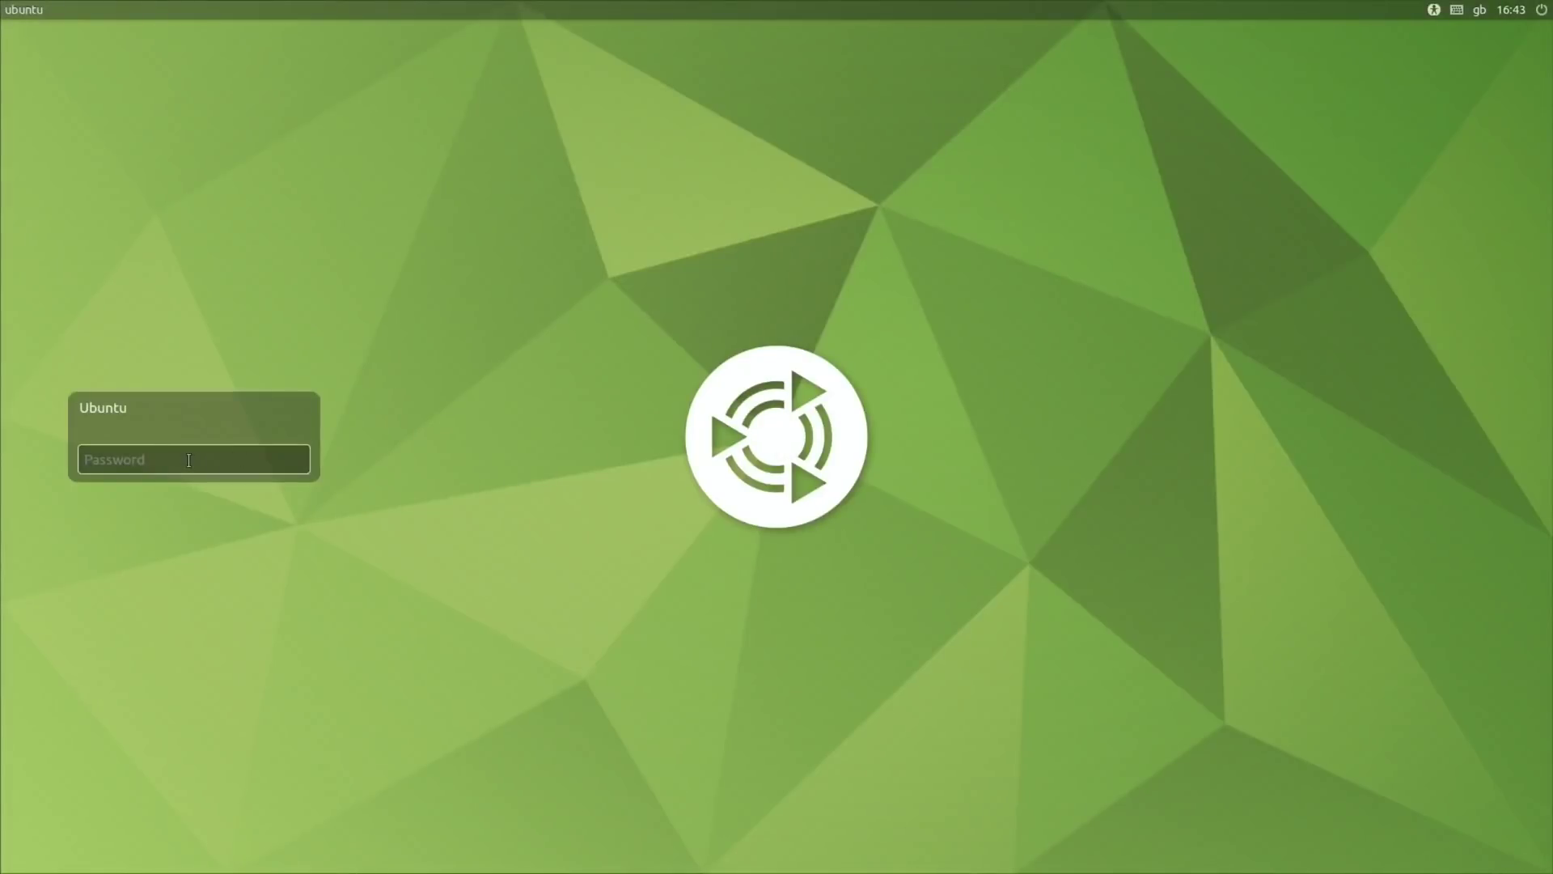
Log in with the account password and check the CPU frequency applet reads 2.15 GHz.
key("Return")
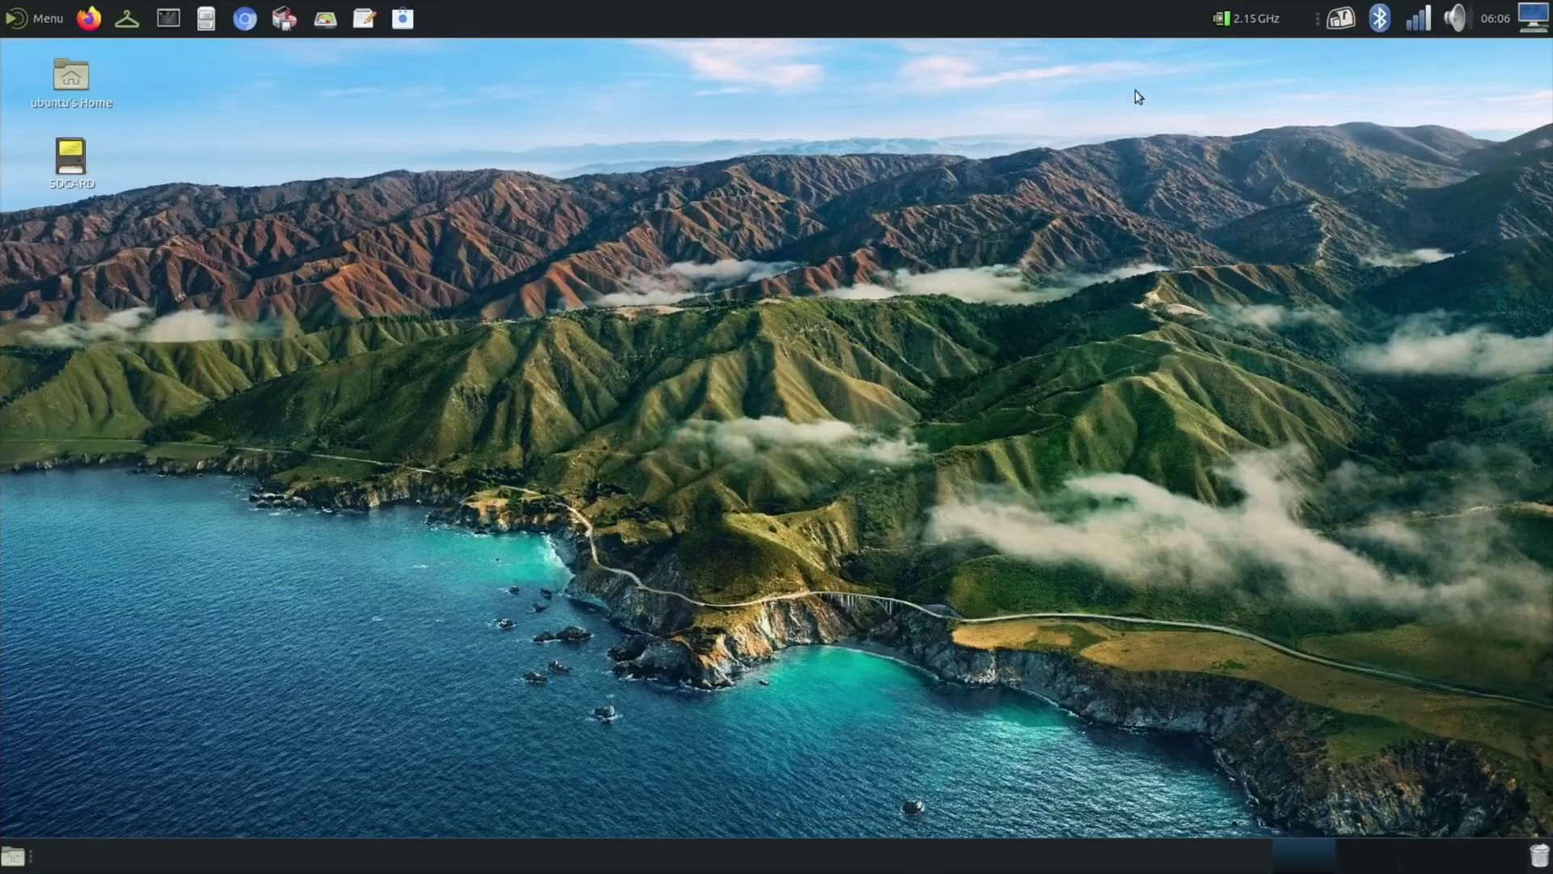
mouse_move(1253, 25)
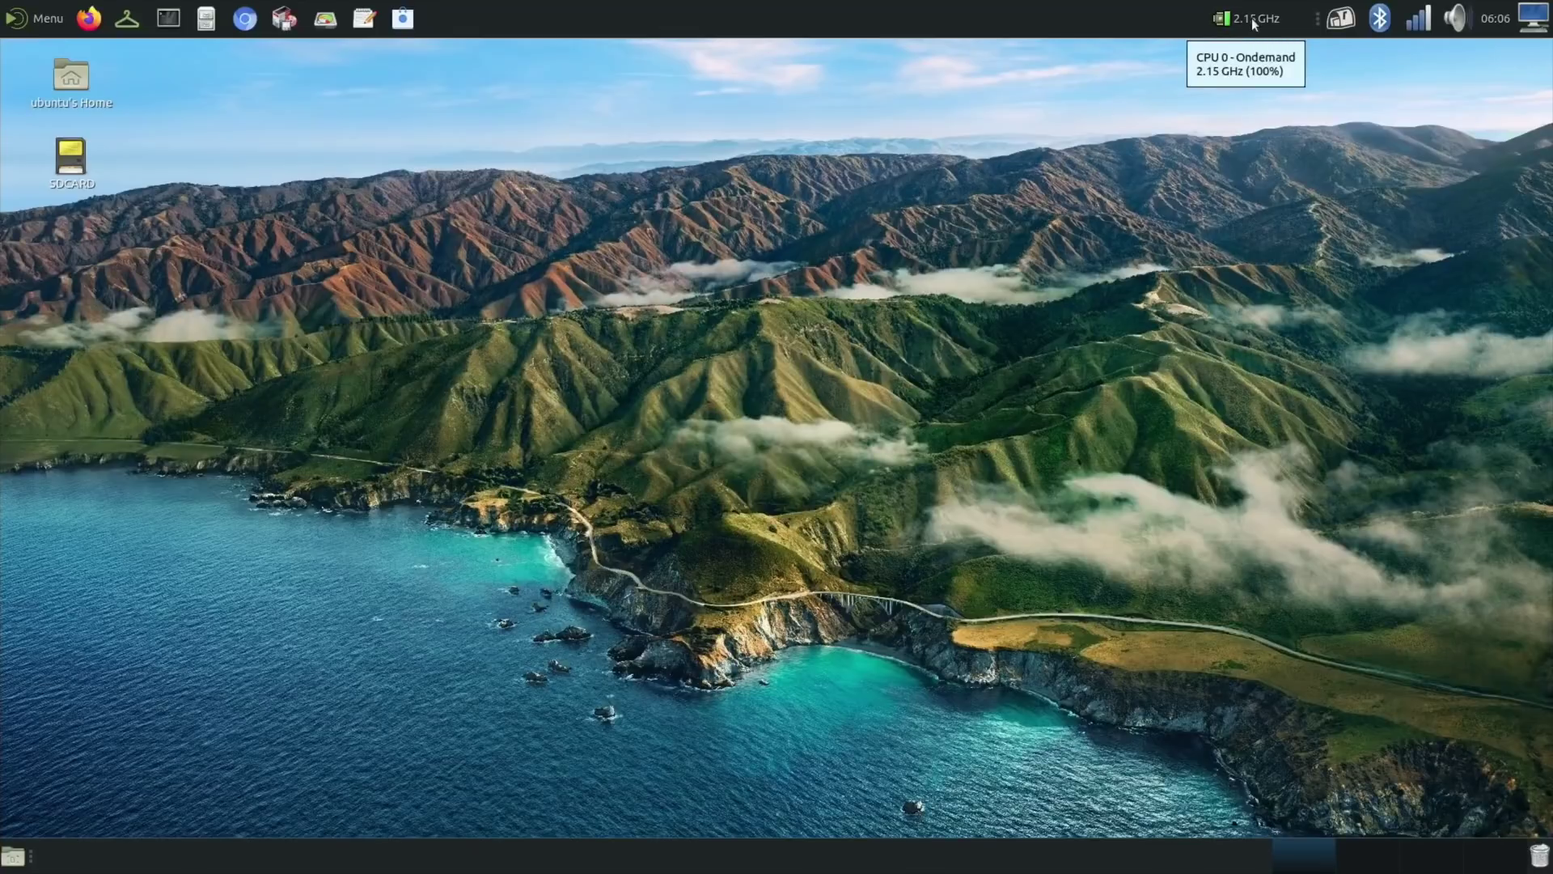